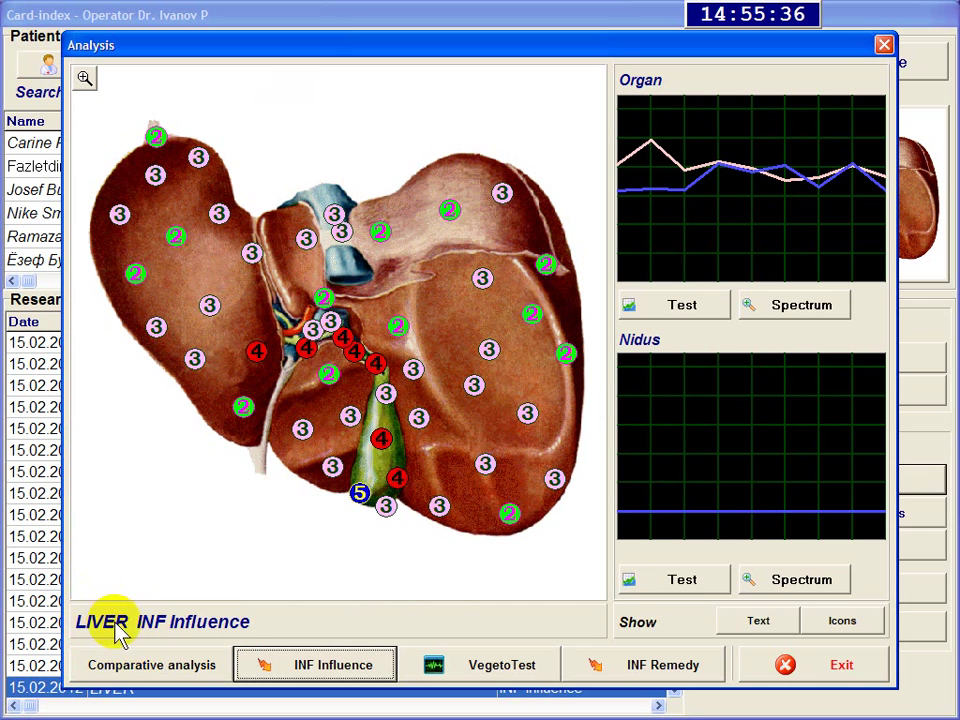
Step: Run an INF Influence evaluation on the liver with the zone of influence at the bile ducts
{"action": "left_click", "coordinate": [483, 530]}
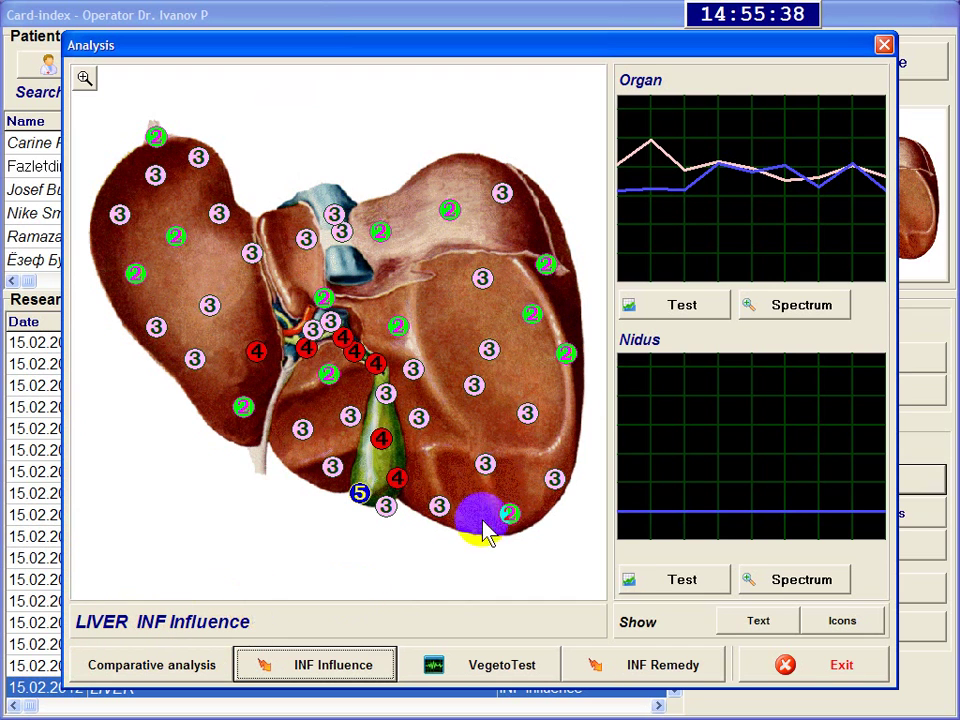
{"action": "left_click", "coordinate": [643, 428]}
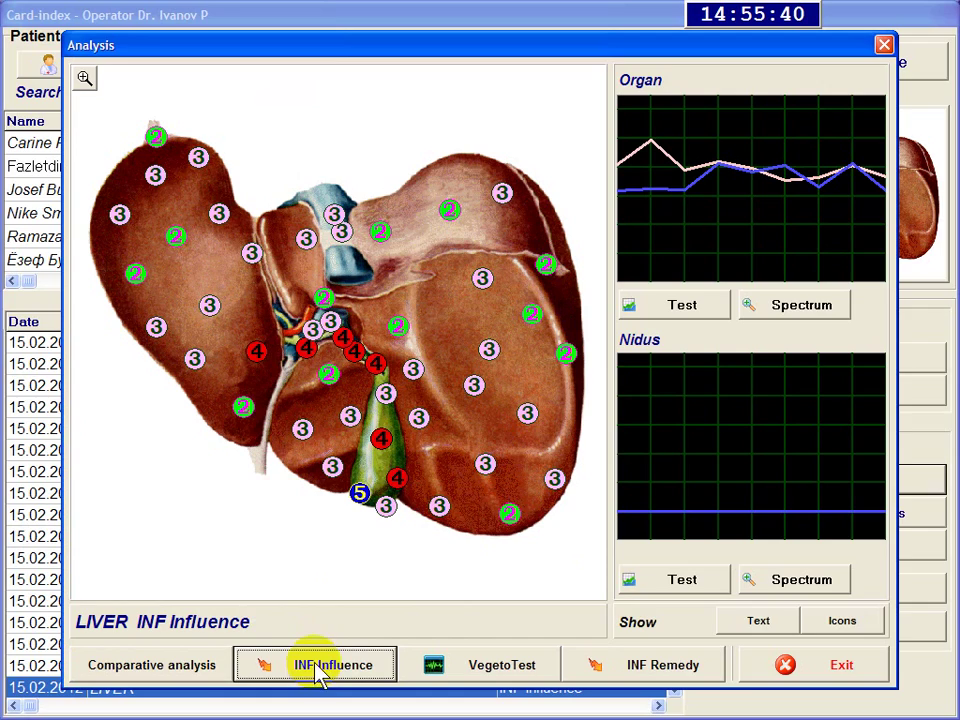
{"action": "left_click", "coordinate": [318, 670]}
{"action": "left_click", "coordinate": [459, 378]}
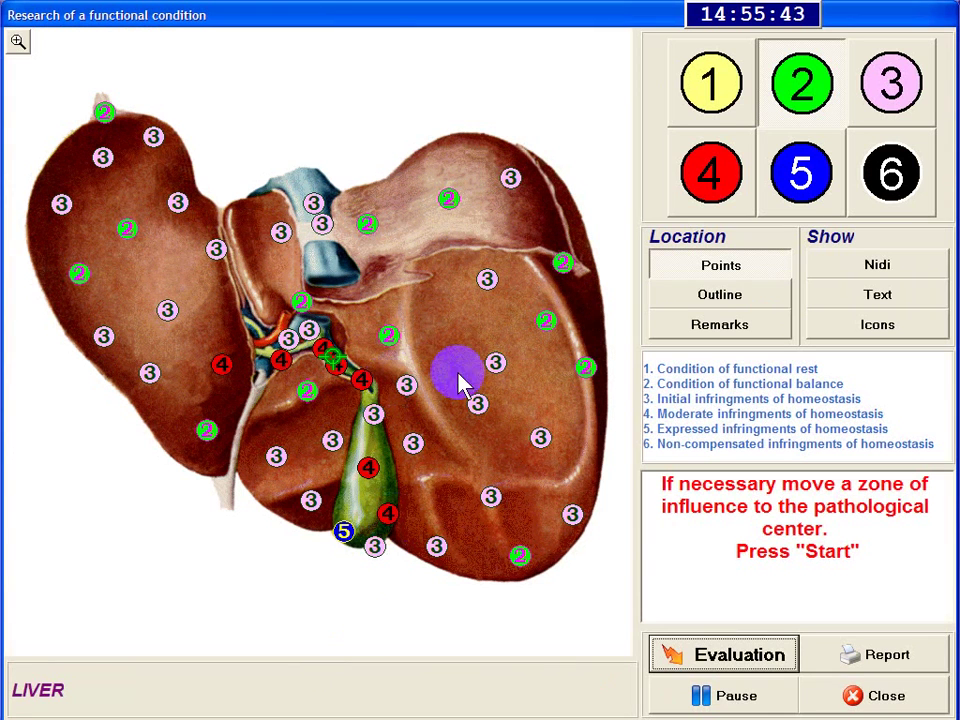
{"action": "left_click", "coordinate": [719, 652]}
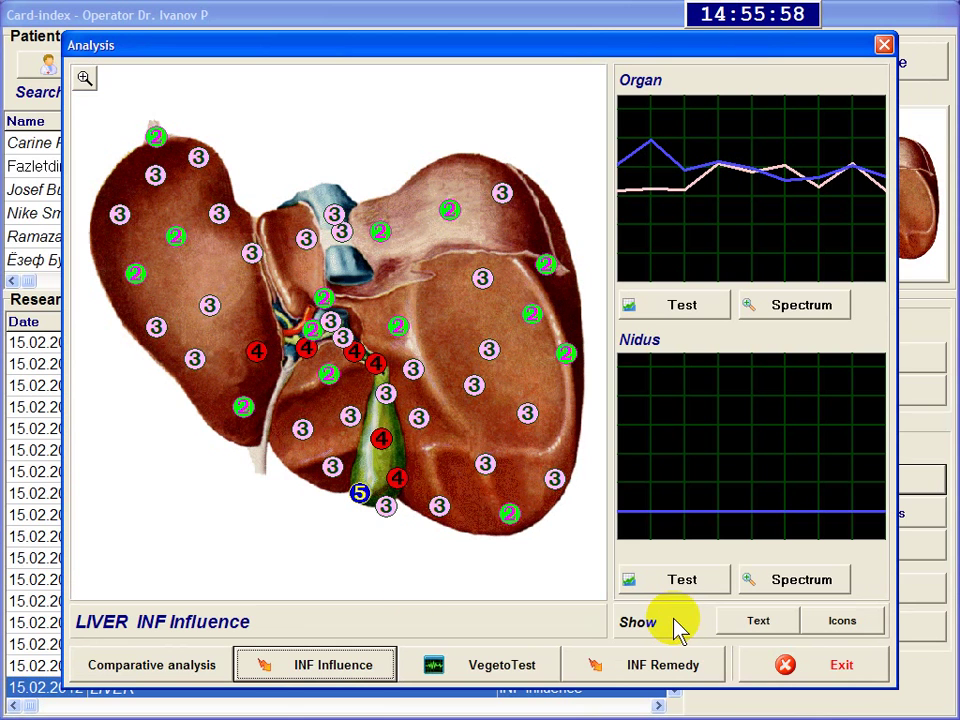
Step: Run another INF Influence evaluation with the zone of influence moved to the lower end of the gallbladder, and close the liver analysis
{"action": "left_click", "coordinate": [336, 668]}
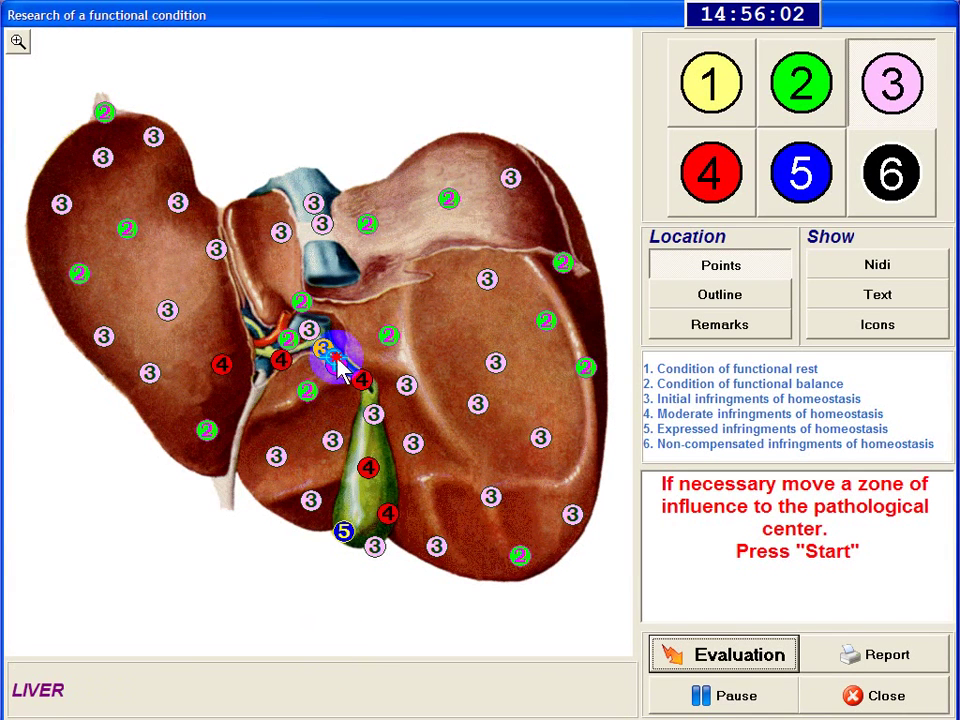
{"action": "left_click_drag", "start_coordinate": [338, 362], "coordinate": [368, 535]}
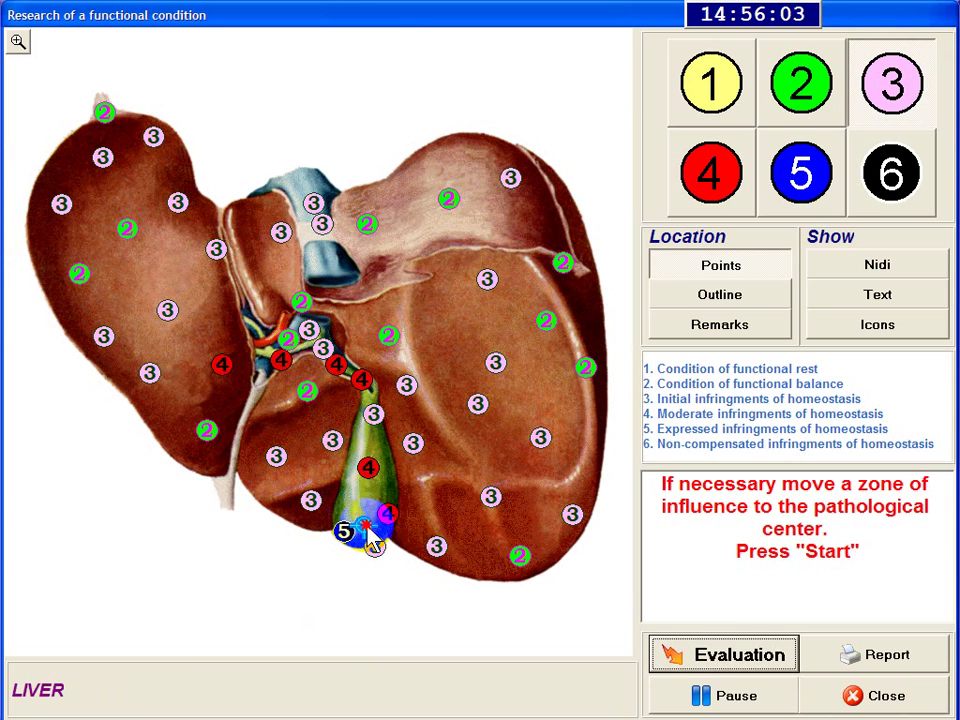
{"action": "left_click", "coordinate": [729, 657]}
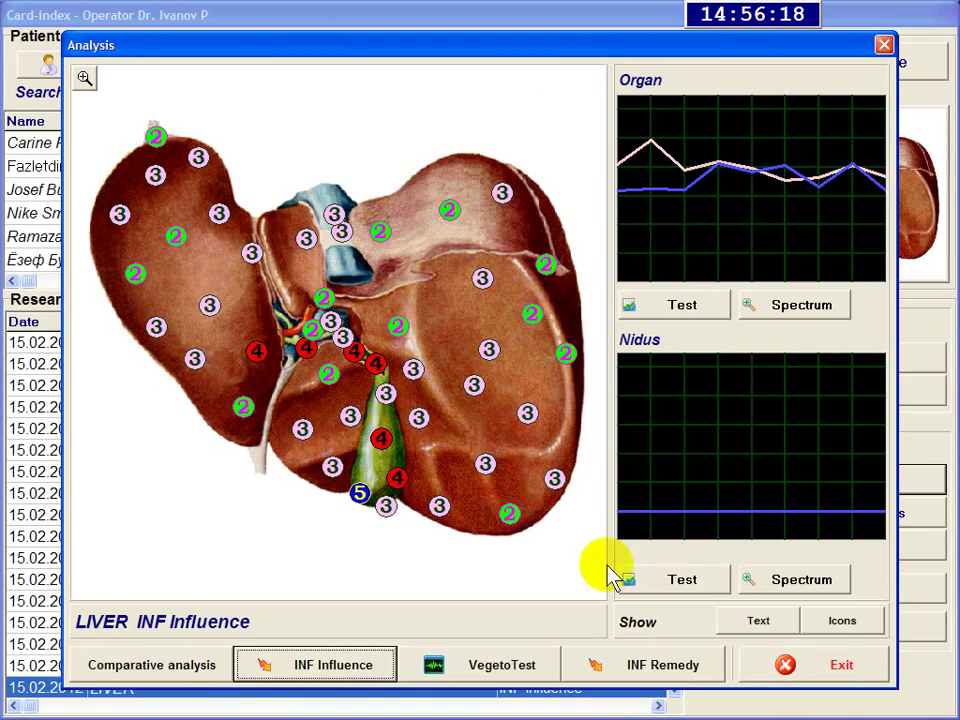
{"action": "left_click", "coordinate": [800, 665]}
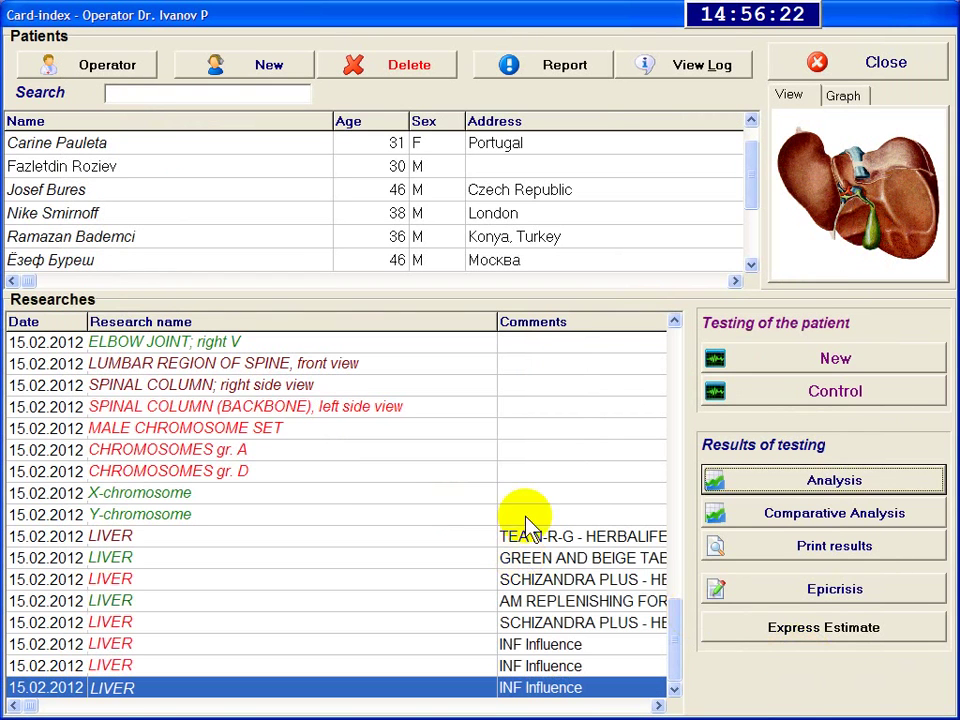
Step: Review the LIVER researches at the end of the list, comparing the dietary supplement entries with the INF Influence entries
{"action": "scroll", "coordinate": [664, 583], "scroll_direction": "up", "scroll_amount": 10}
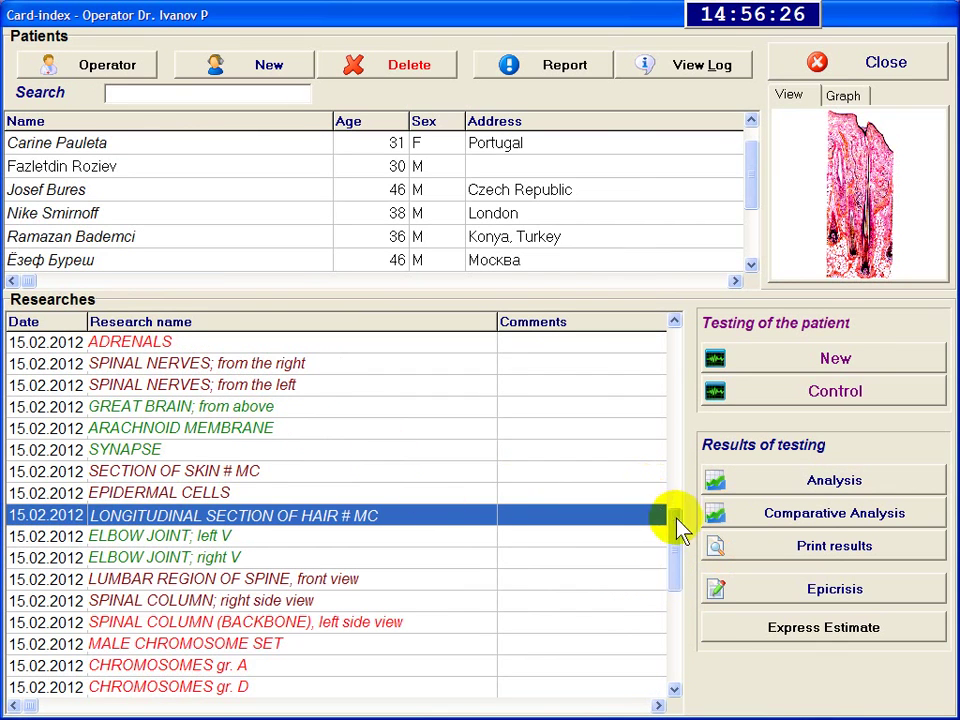
{"action": "scroll", "coordinate": [688, 675], "scroll_direction": "down", "scroll_amount": 10}
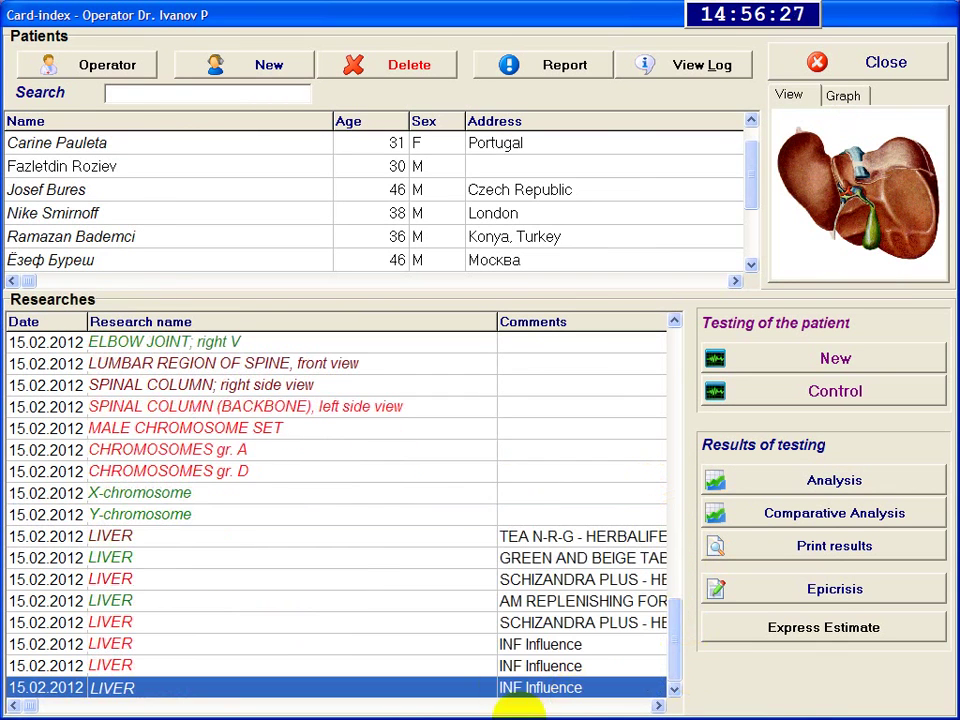
{"action": "left_click", "coordinate": [157, 539]}
{"action": "left_click", "coordinate": [174, 563]}
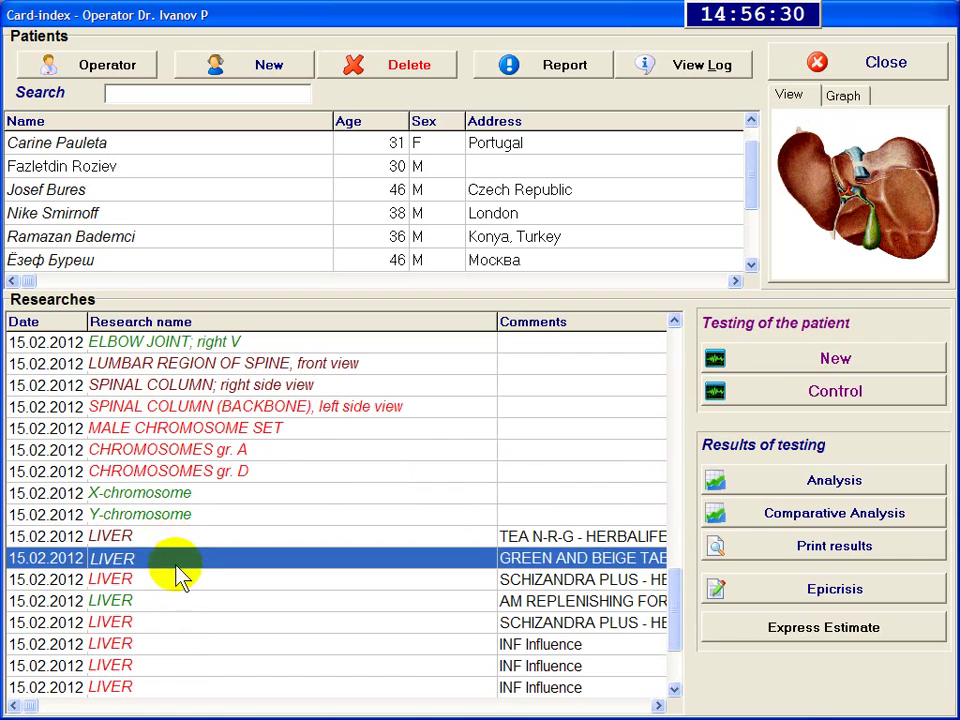
{"action": "left_click", "coordinate": [174, 583]}
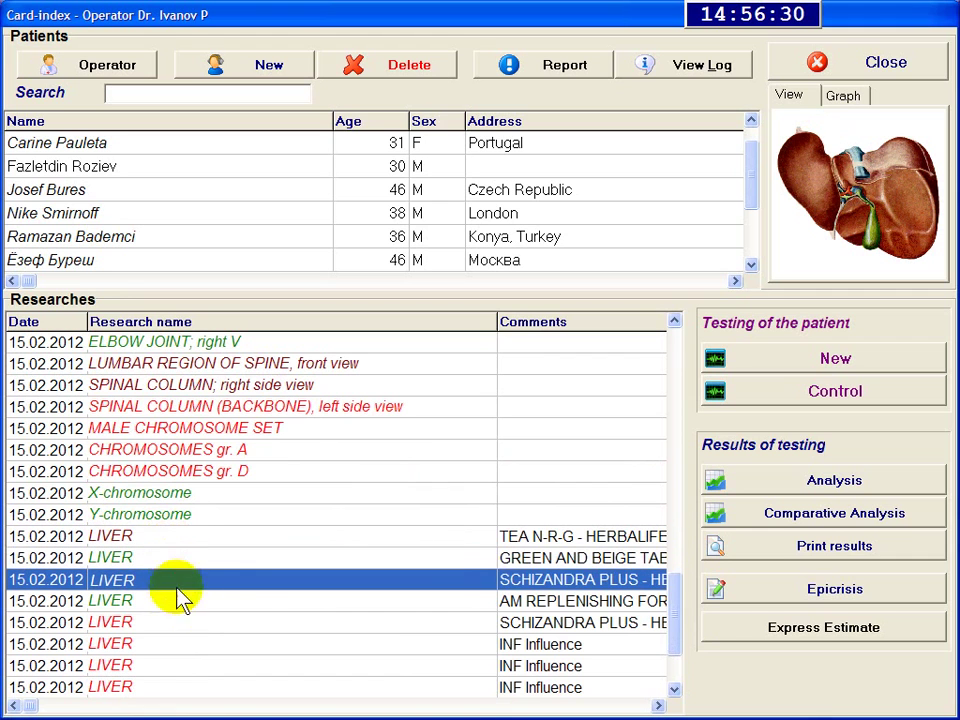
{"action": "left_click", "coordinate": [553, 601]}
{"action": "left_click", "coordinate": [553, 623]}
{"action": "left_click", "coordinate": [555, 582]}
{"action": "left_click", "coordinate": [560, 623]}
{"action": "left_click", "coordinate": [553, 582]}
{"action": "left_click", "coordinate": [251, 538]}
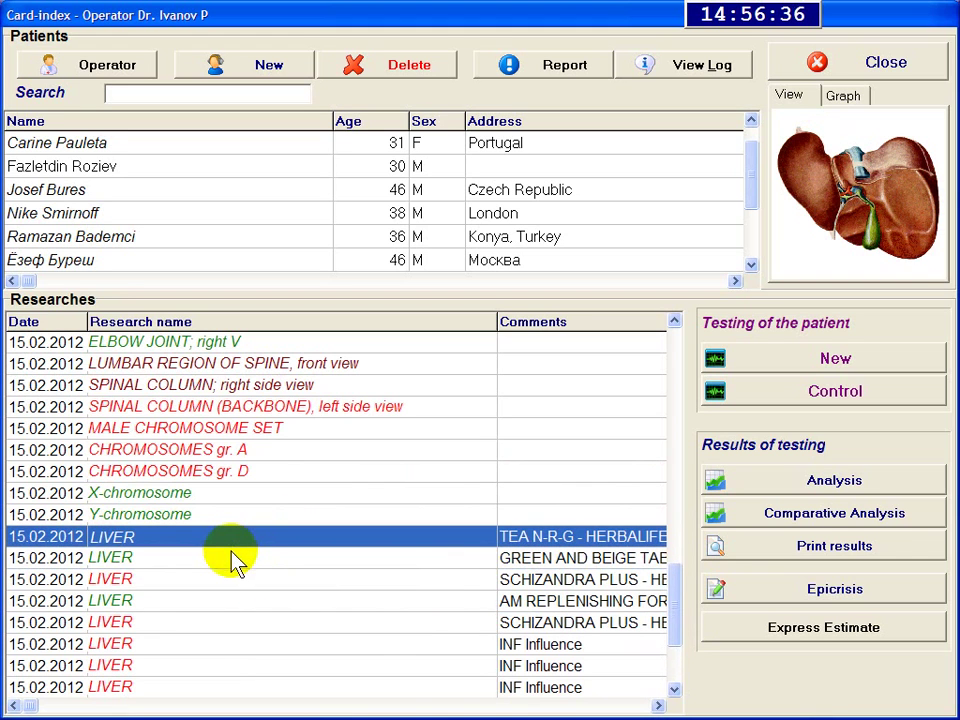
{"action": "left_click", "coordinate": [221, 584]}
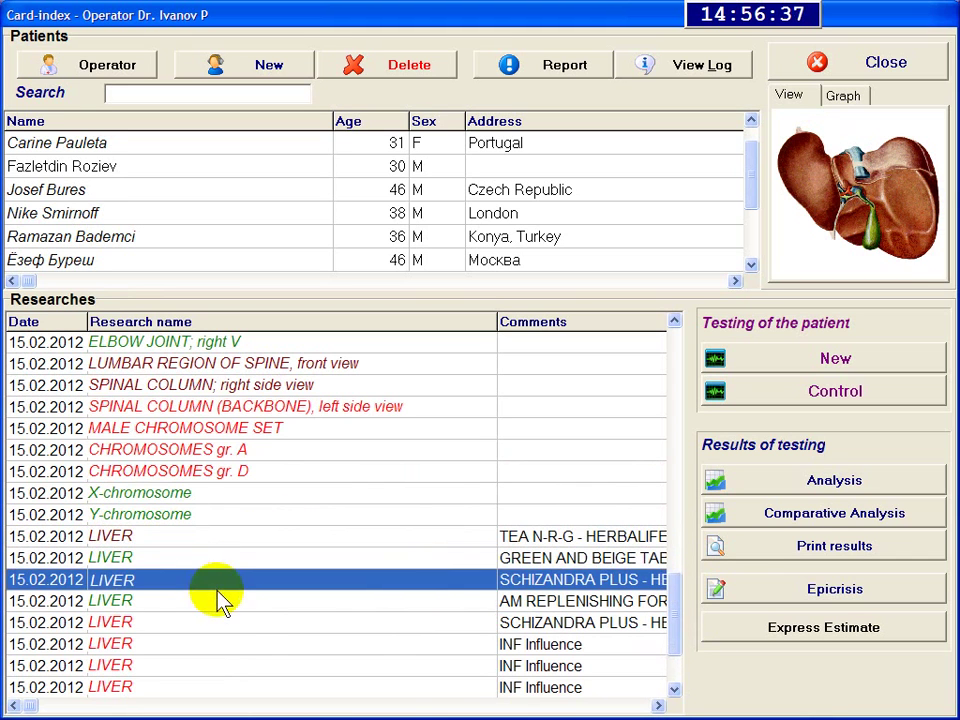
{"action": "left_click", "coordinate": [257, 622]}
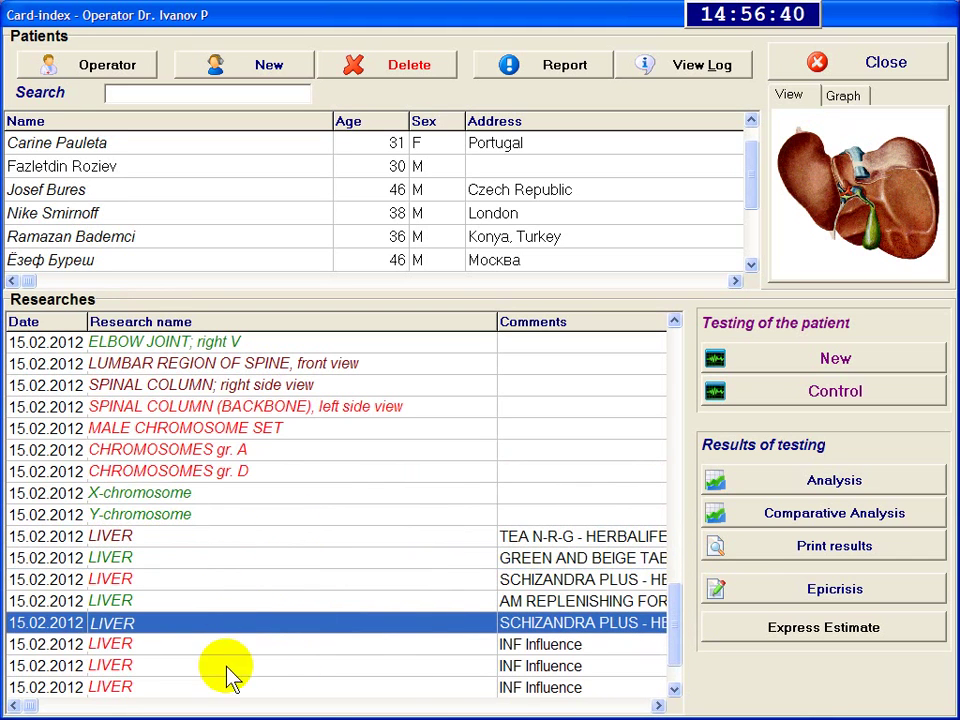
{"action": "left_click", "coordinate": [272, 687]}
{"action": "left_click", "coordinate": [305, 645]}
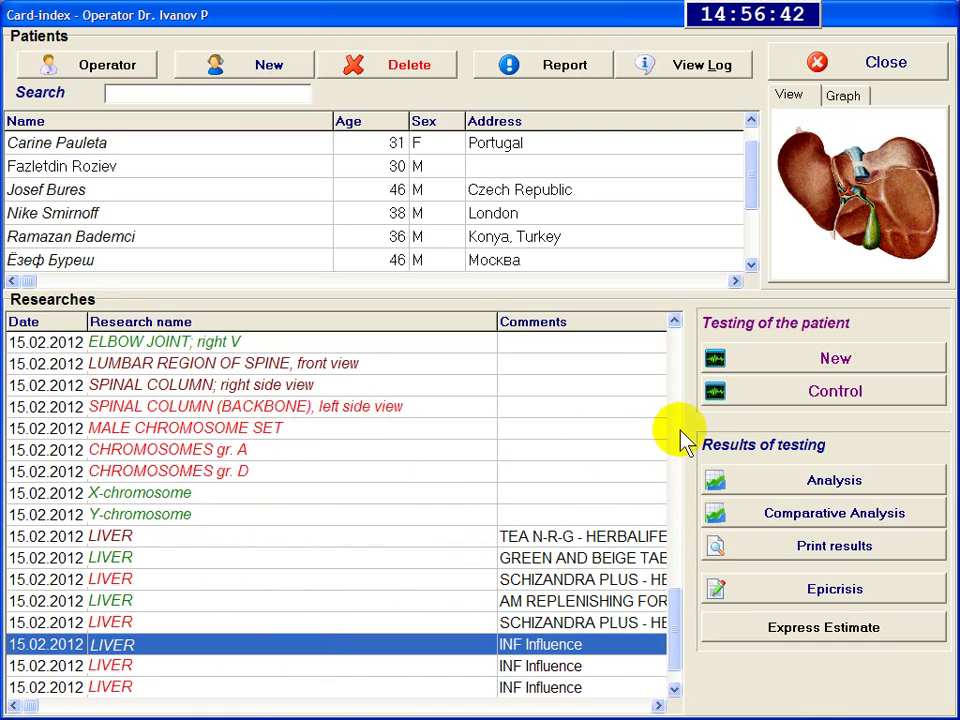
Step: Open the analysis of the GALLBLADDER V research and play its rotating model, stopping it afterwards at the front view
{"action": "key", "text": "Page_Up"}
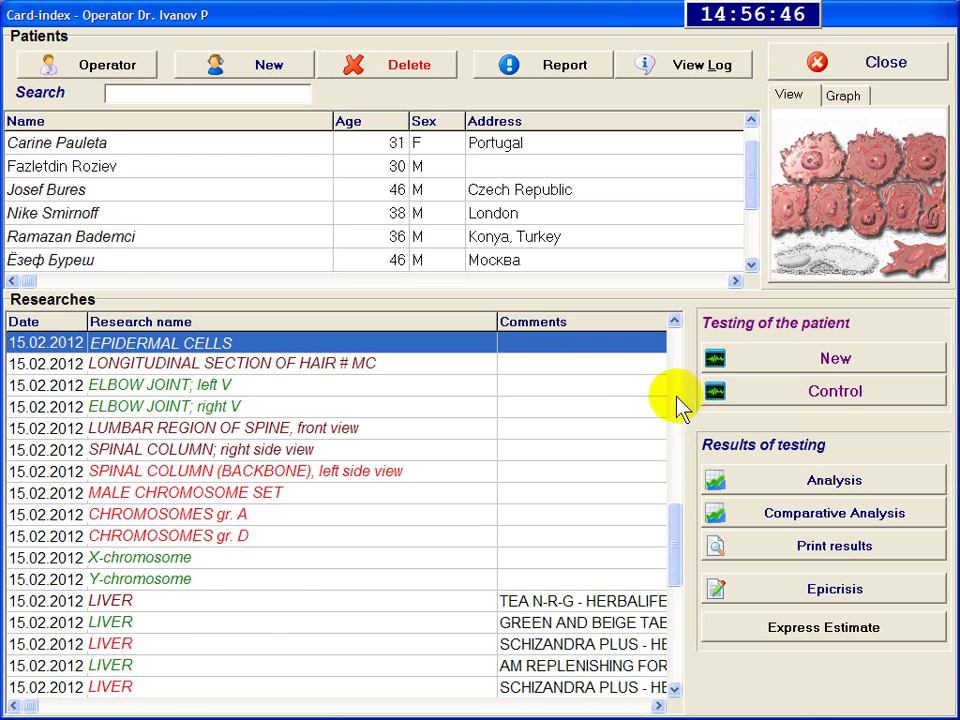
{"action": "key", "text": "Page_Up"}
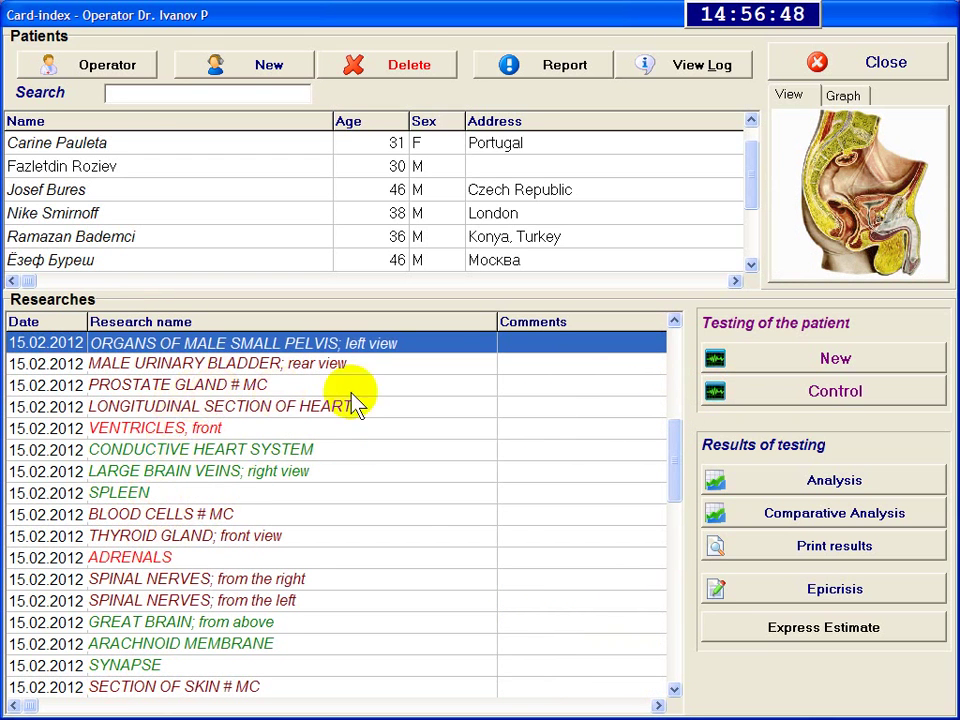
{"action": "left_click", "coordinate": [232, 476]}
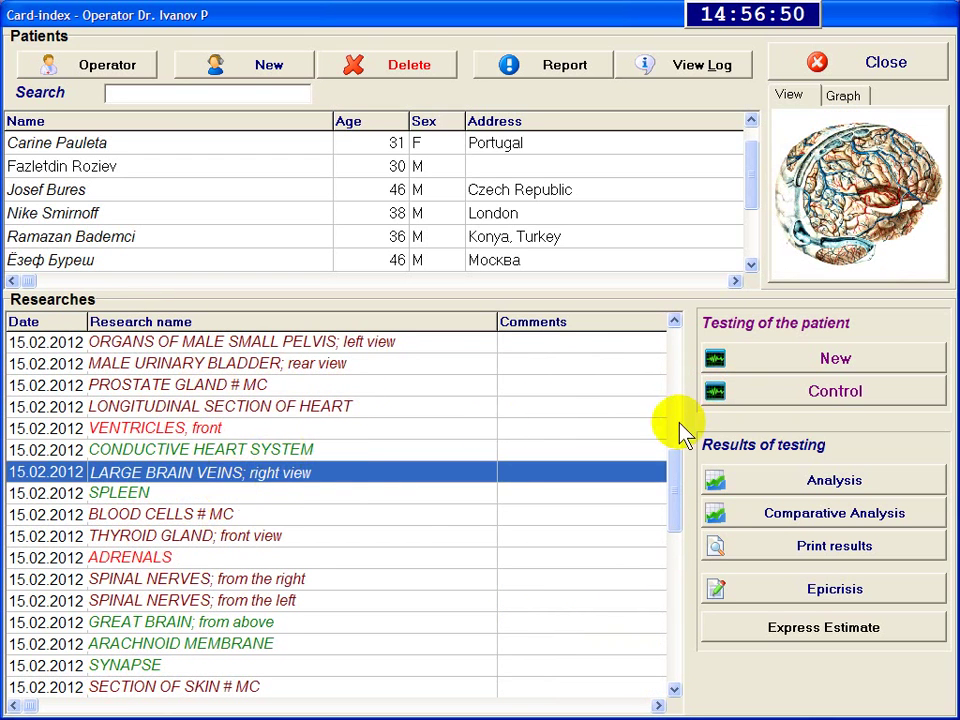
{"action": "key", "text": "Page_Up"}
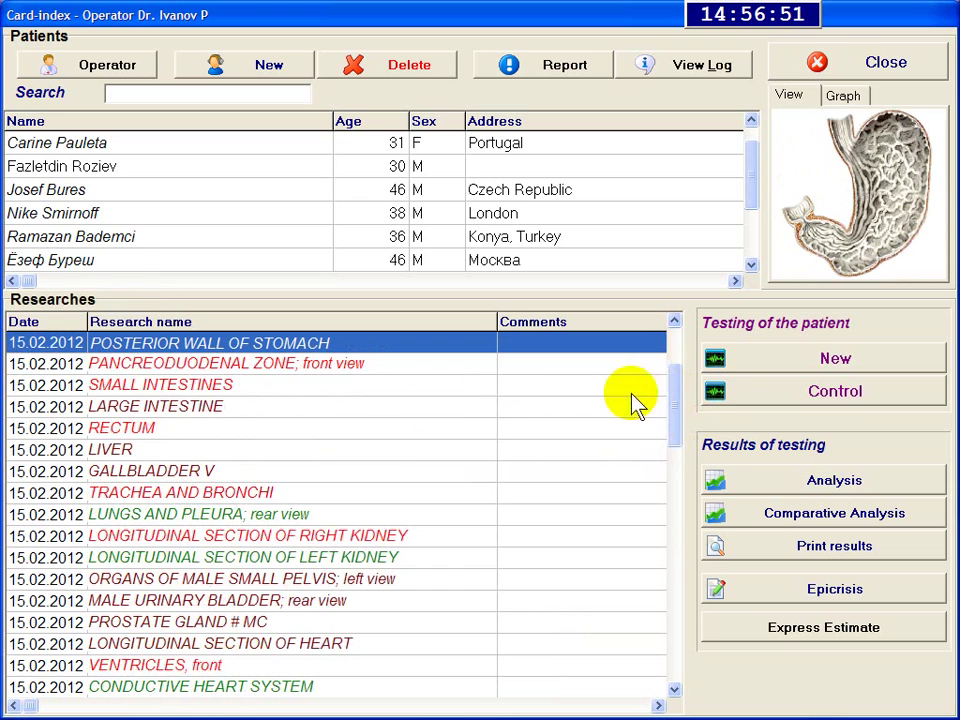
{"action": "left_click", "coordinate": [176, 468]}
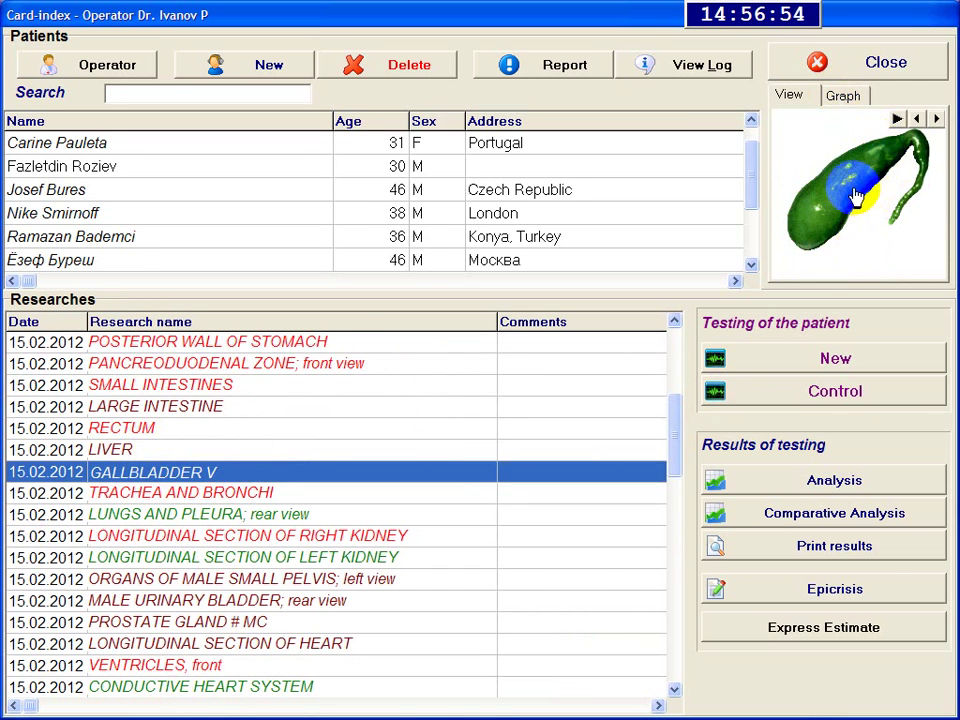
{"action": "double_click", "coordinate": [847, 188]}
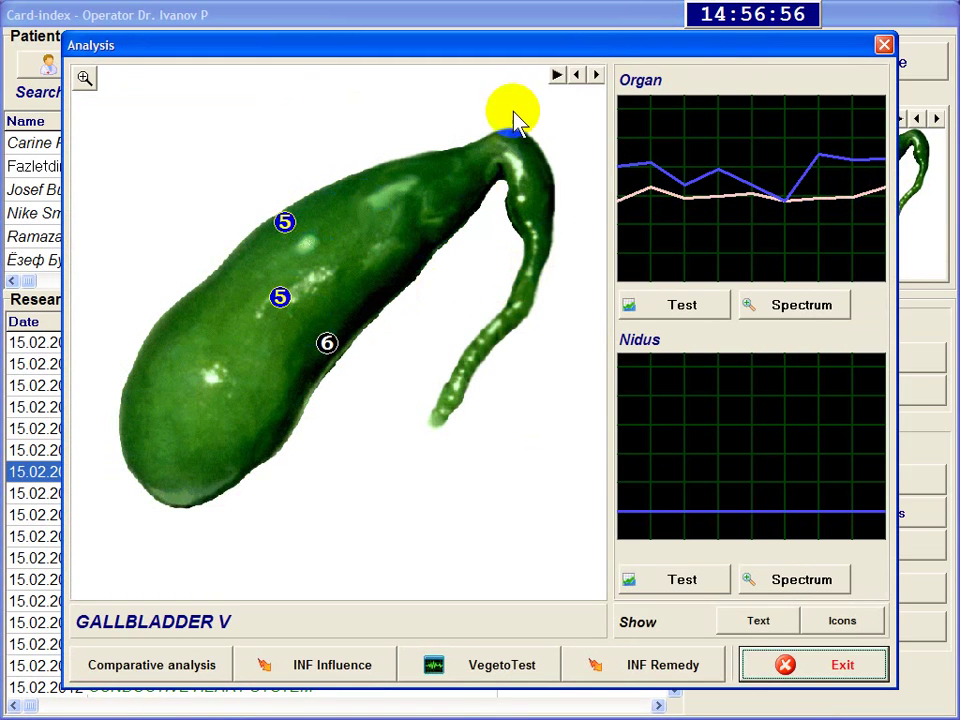
{"action": "left_click", "coordinate": [561, 73]}
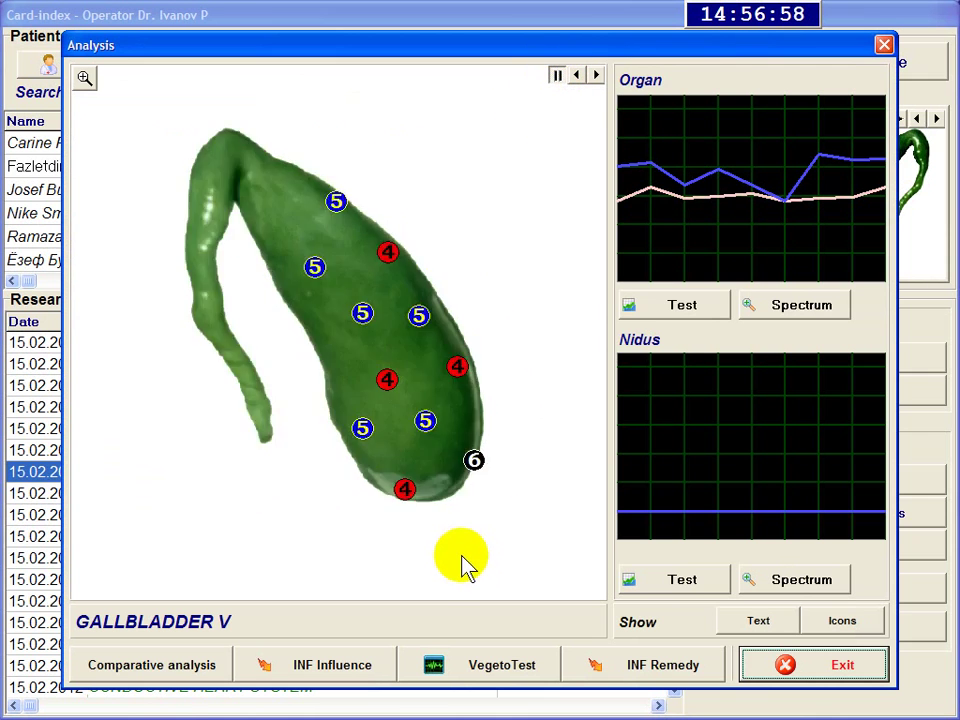
{"action": "left_click", "coordinate": [558, 76]}
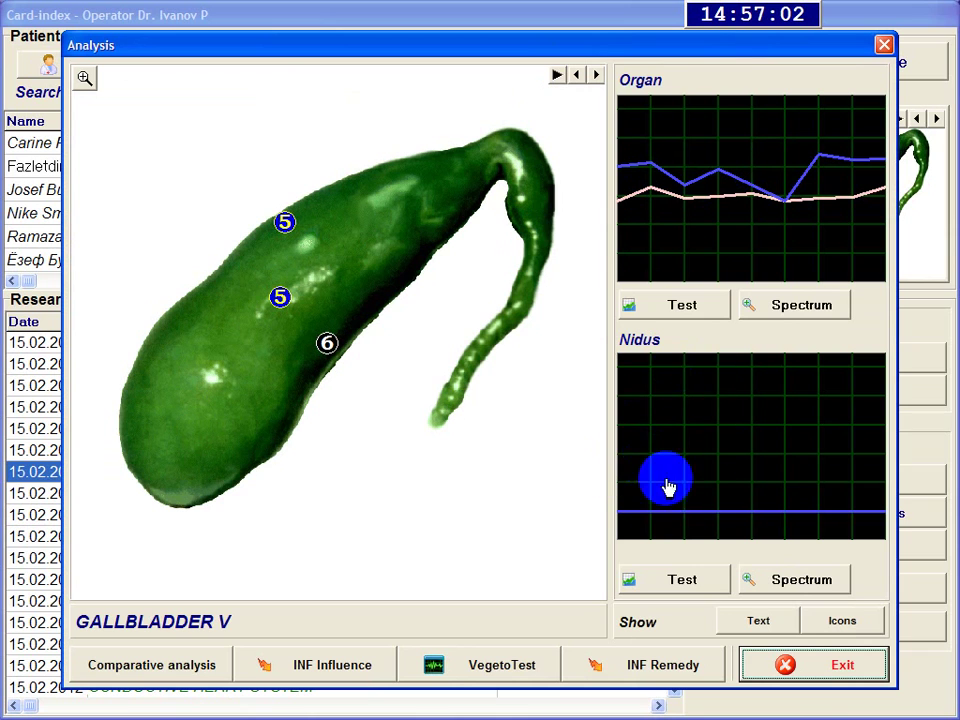
Step: Open the gallbladder's etalon list and include the groups PATHOMORPHOLOGY, NOSOLOGICAL FORMS, and MICROORGANISMS AND HELMINTHS
{"action": "left_click", "coordinate": [755, 187]}
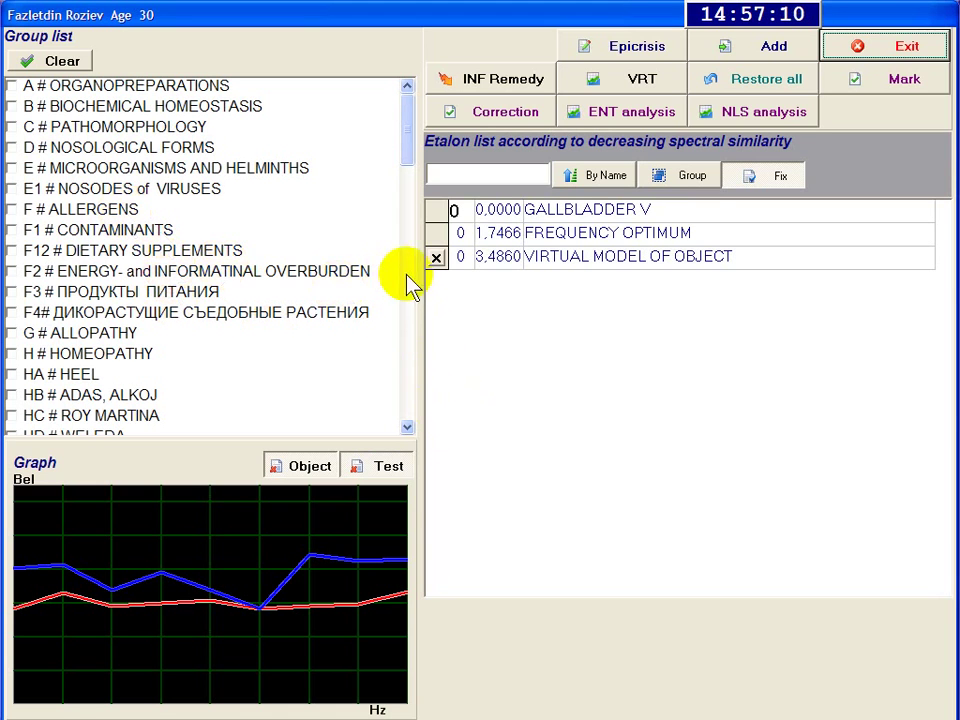
{"action": "left_click", "coordinate": [72, 128]}
{"action": "left_click", "coordinate": [86, 148]}
{"action": "left_click", "coordinate": [155, 168]}
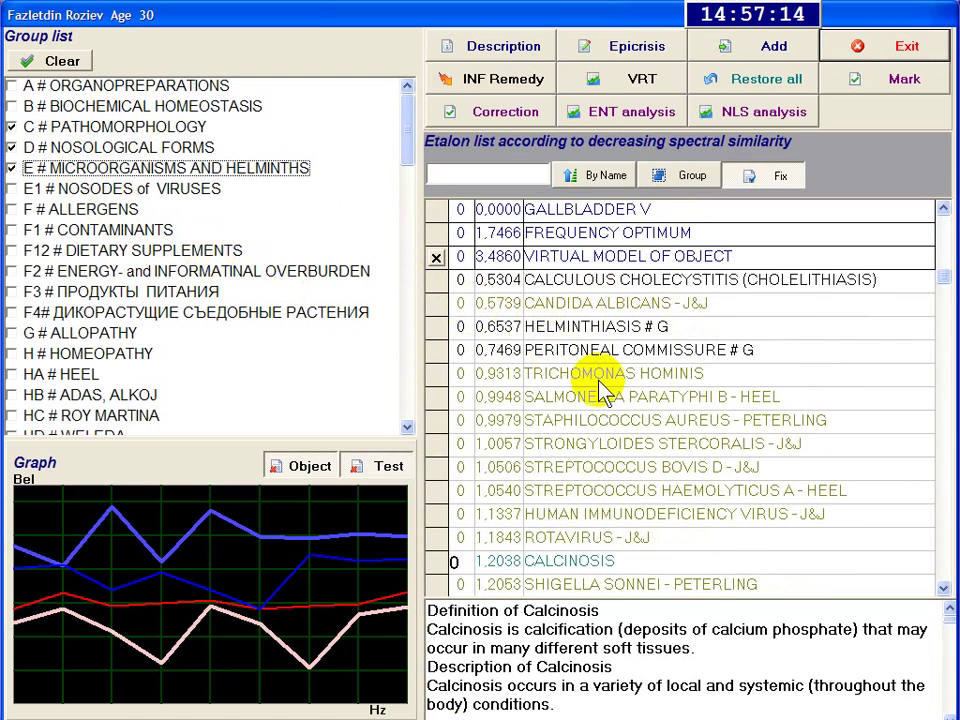
Step: View the BILIARY DYSKINESIA and CHRONIC CHOLECYSTITIS etalons near the start of the similarity list
{"action": "scroll", "coordinate": [945, 240], "scroll_direction": "up", "scroll_amount": 2}
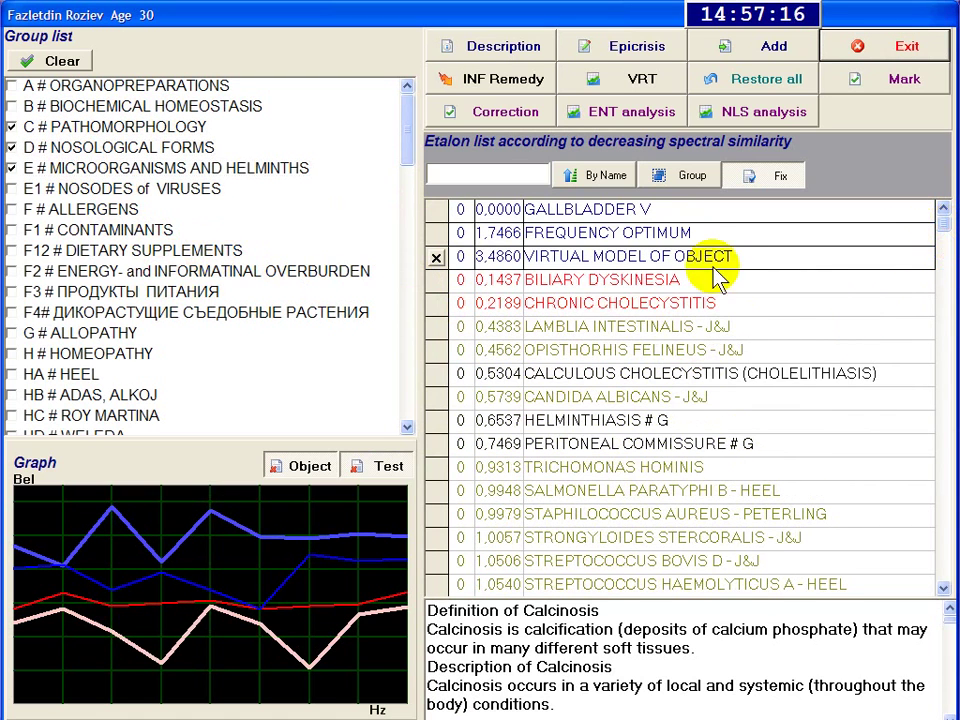
{"action": "left_click", "coordinate": [594, 279]}
{"action": "left_click", "coordinate": [615, 305]}
Step: Apply the etalon amplitude correction to LAMBLIA INTESTINALIS - J&J, switching it off and on again to compare
{"action": "left_click", "coordinate": [600, 330]}
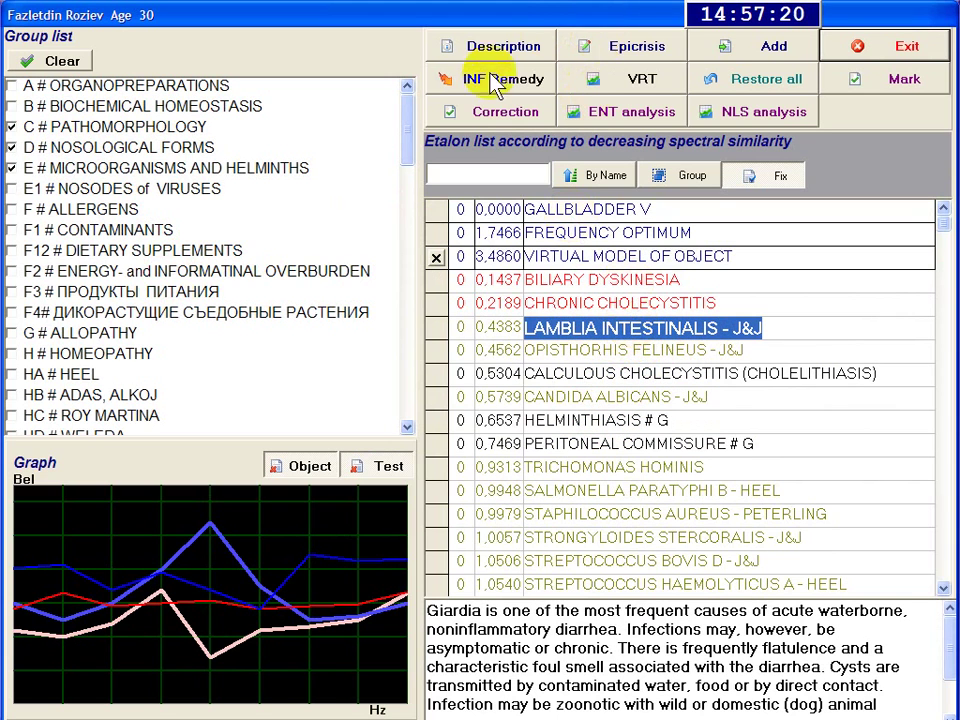
{"action": "left_click", "coordinate": [500, 113]}
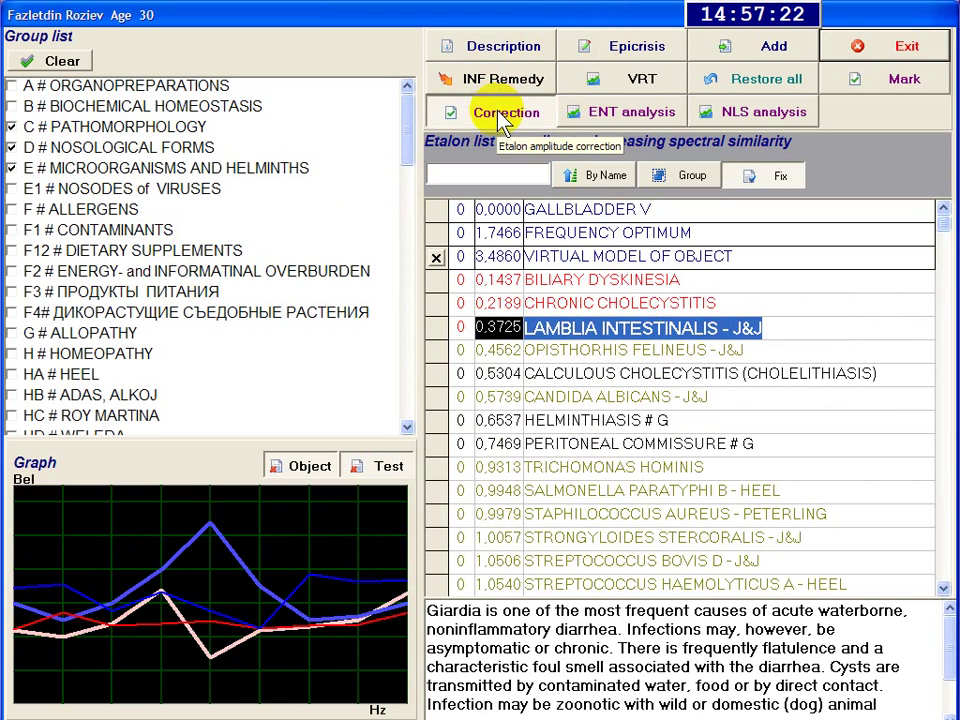
{"action": "left_click", "coordinate": [562, 322]}
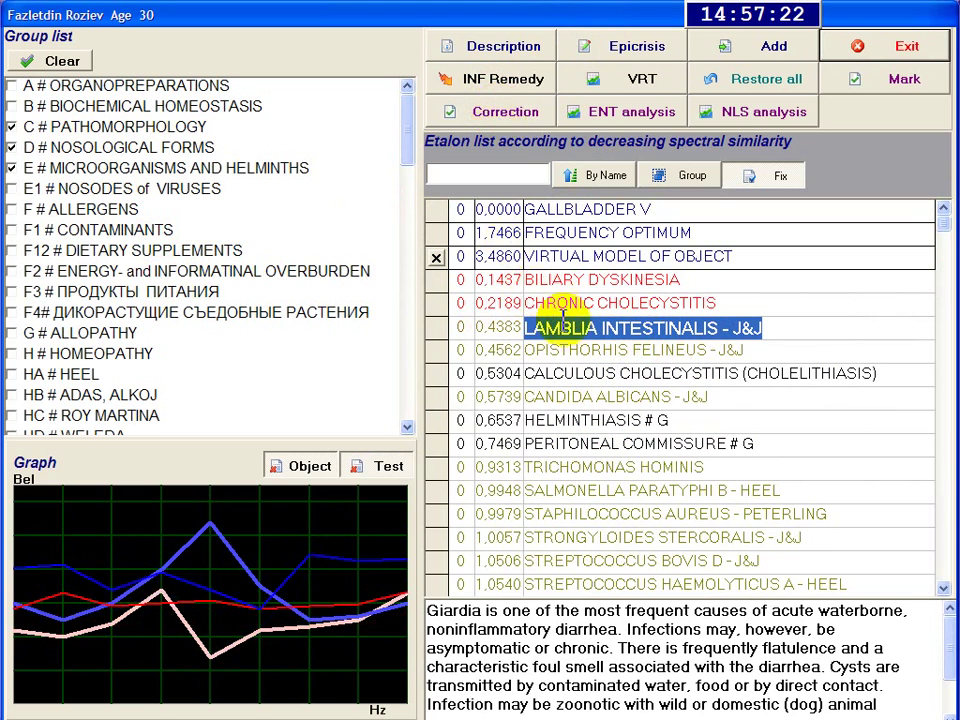
{"action": "left_click", "coordinate": [480, 125]}
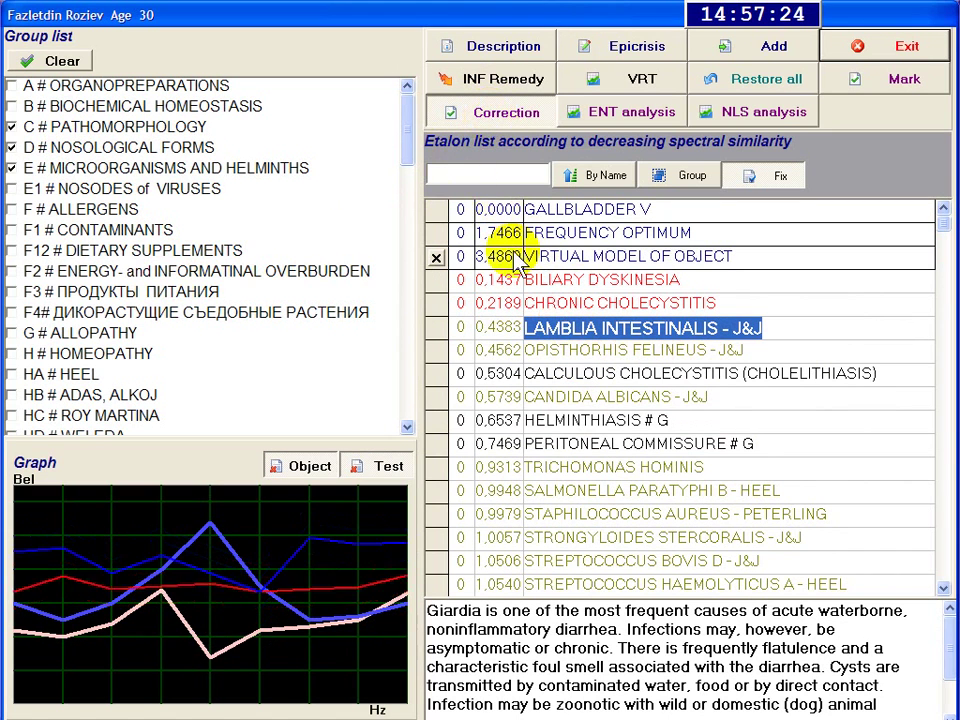
Step: Apply the etalon amplitude correction to OPISTHORHIS FELINEUS - J&J and CANDIDA ALBICANS - J&J, and try it on CALCULOUS CHOLECYSTITIS
{"action": "left_click", "coordinate": [560, 350]}
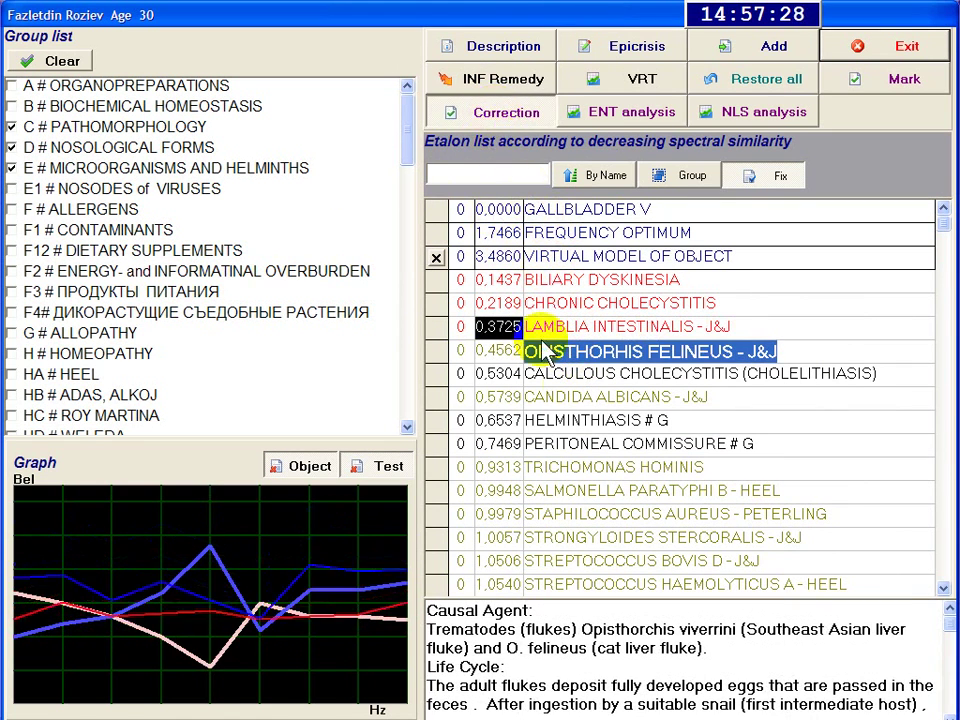
{"action": "left_click", "coordinate": [605, 400]}
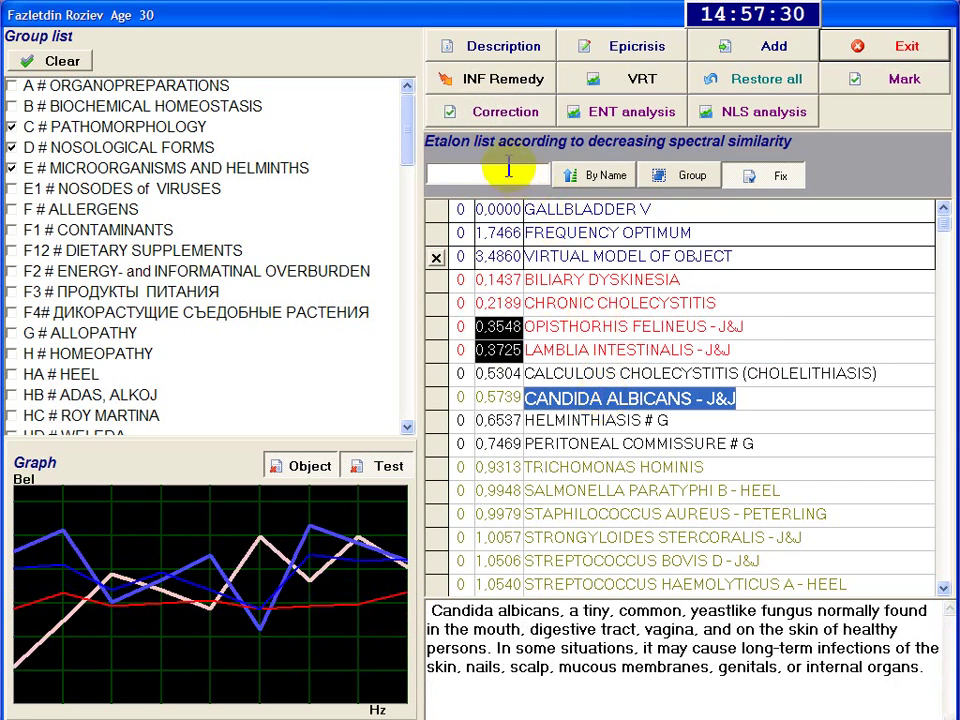
{"action": "left_click", "coordinate": [487, 115]}
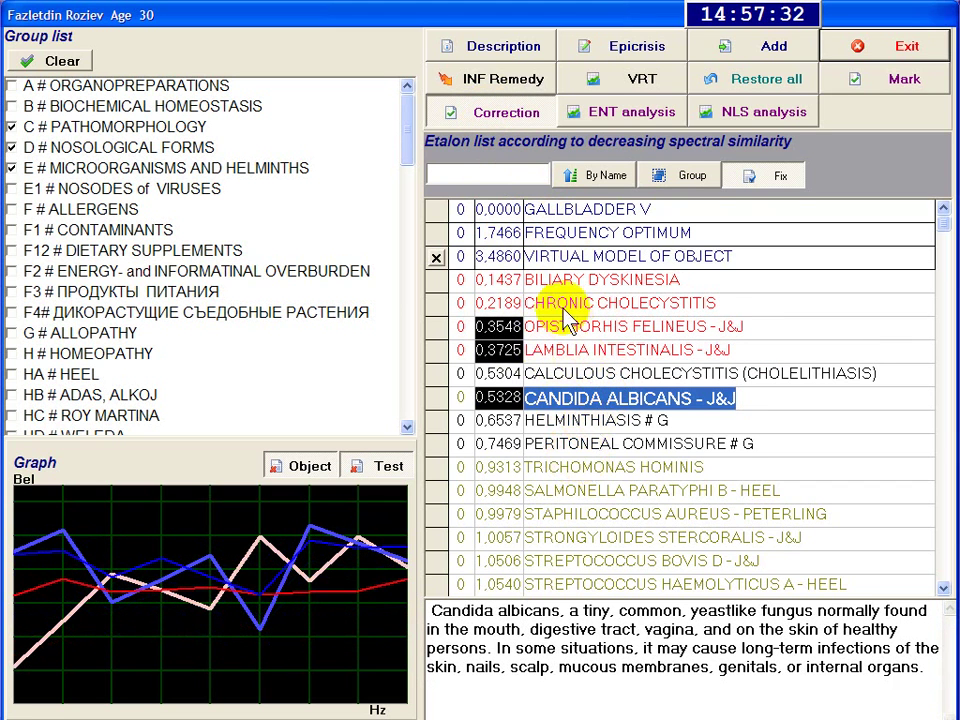
{"action": "left_click", "coordinate": [586, 372]}
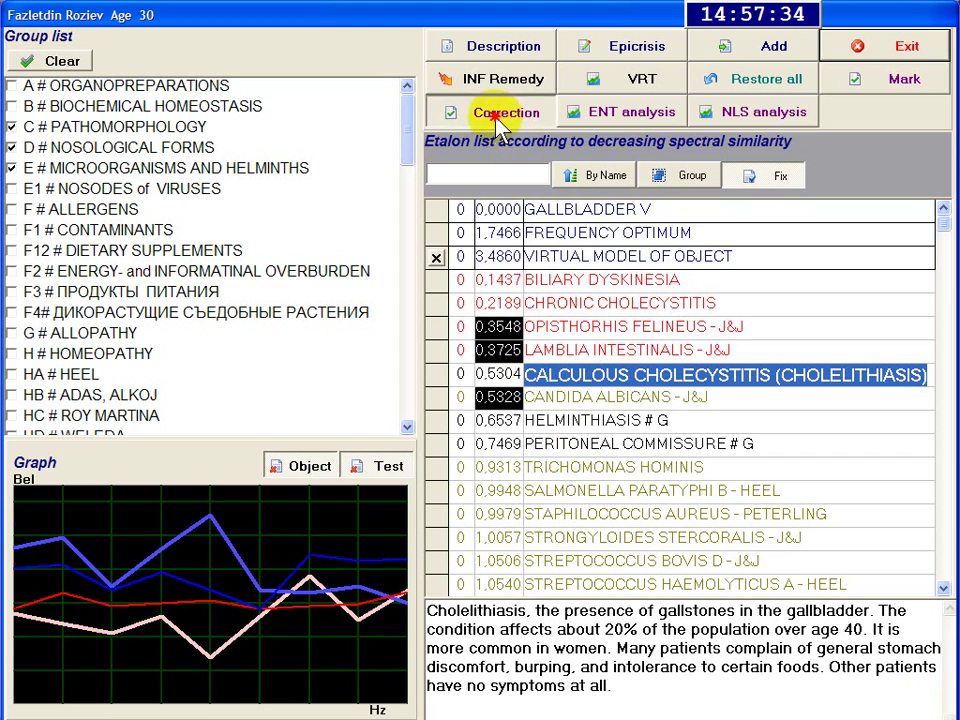
{"action": "left_click", "coordinate": [506, 112]}
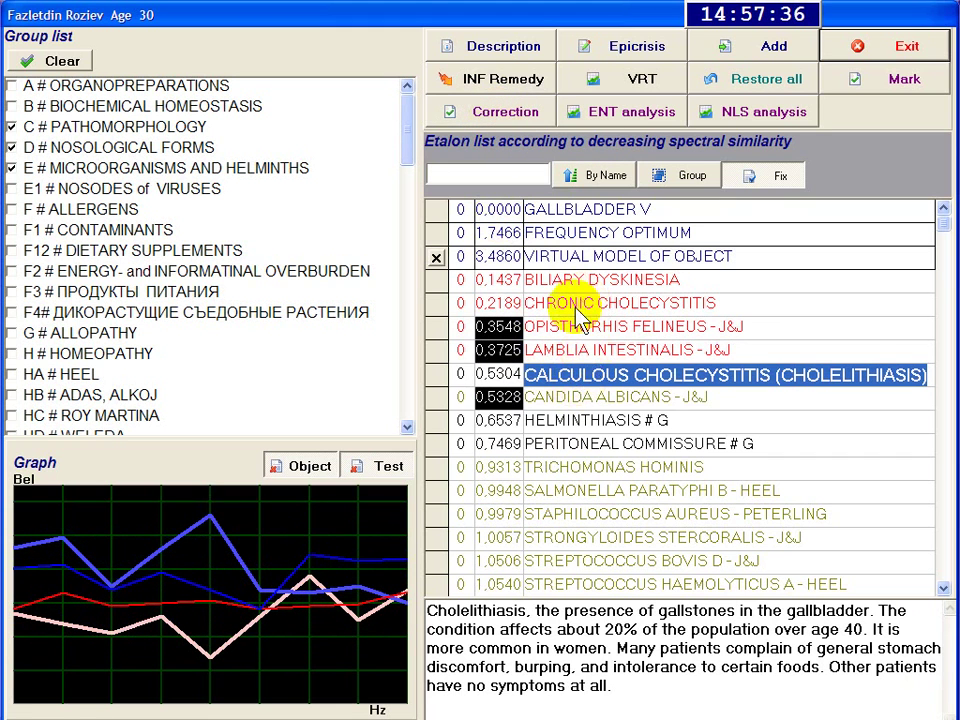
Step: Add the OPISTHORHIS FELINEUS - J&J and LAMBLIA INTESTINALIS - J&J etalons from the gallbladder's list to the results
{"action": "left_click", "coordinate": [568, 324]}
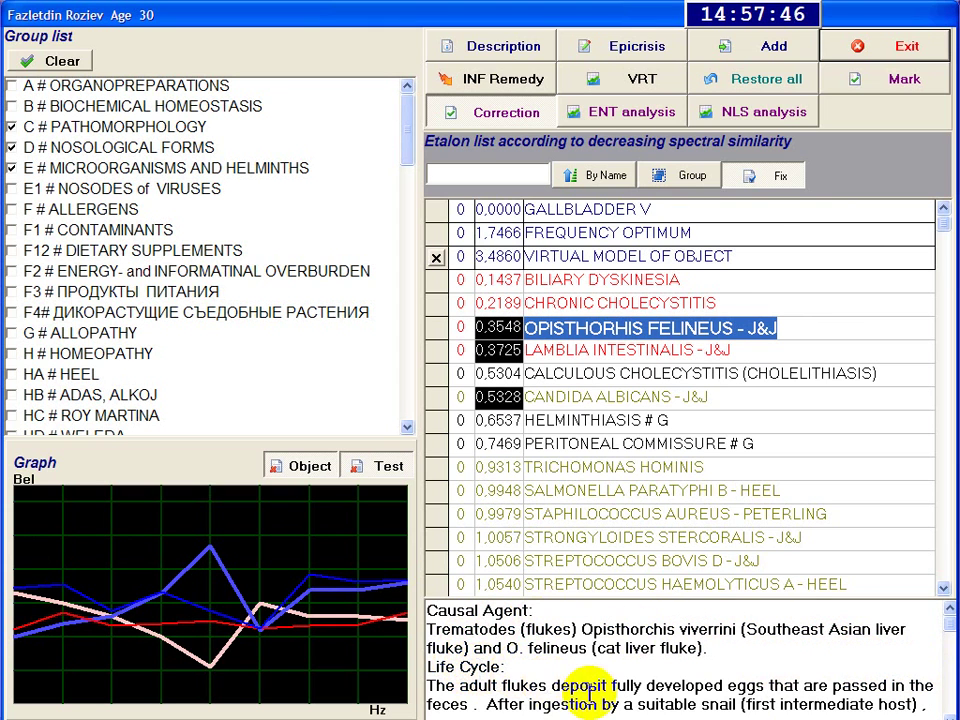
{"action": "left_click", "coordinate": [746, 50]}
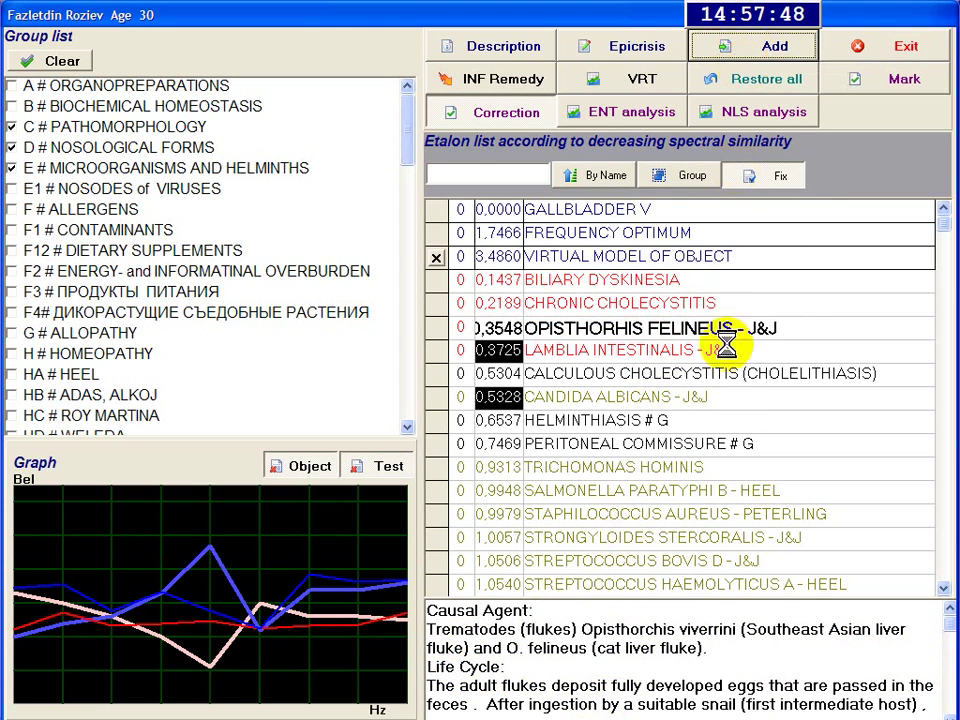
{"action": "left_click", "coordinate": [615, 355]}
{"action": "left_click", "coordinate": [737, 45]}
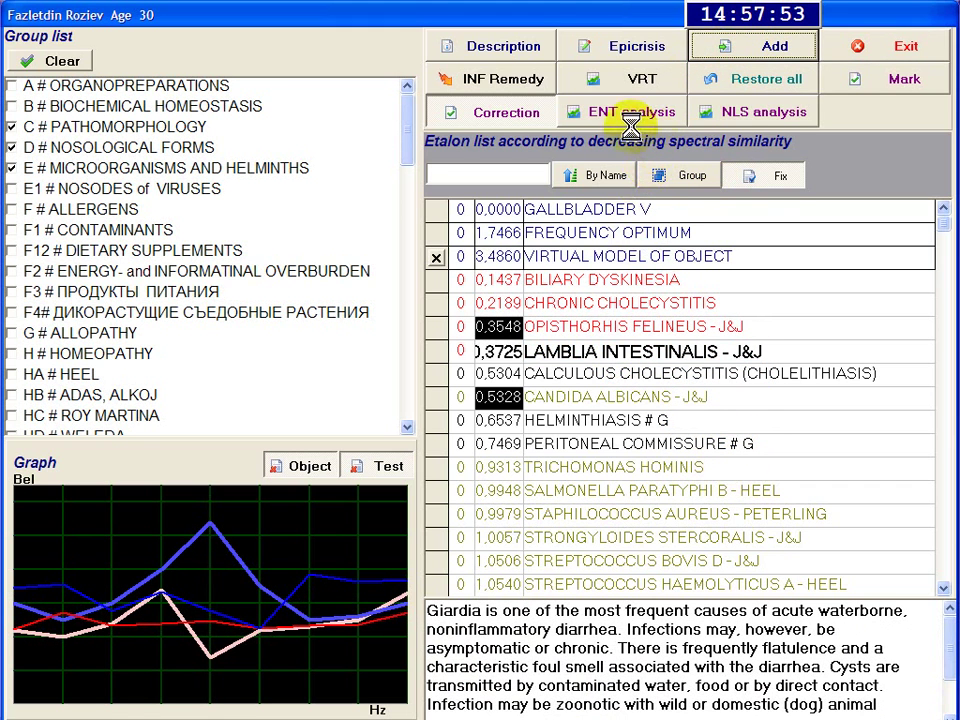
{"action": "left_click", "coordinate": [903, 46]}
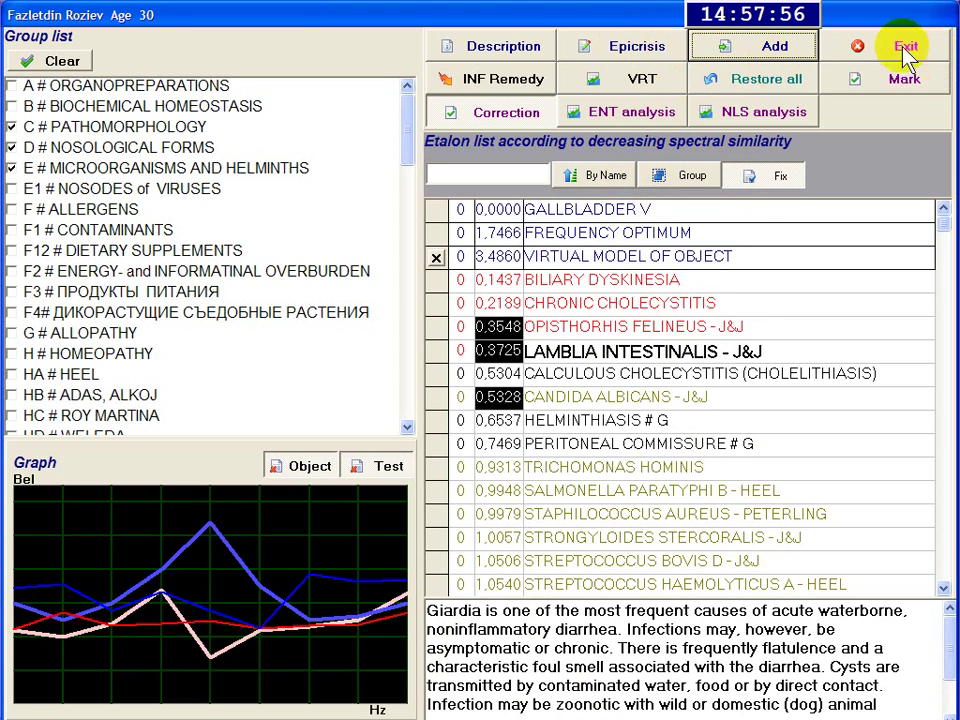
Step: Replace the selected etalon groups with only P # HERBALIFE
{"action": "left_click_drag", "start_coordinate": [404, 135], "coordinate": [412, 320]}
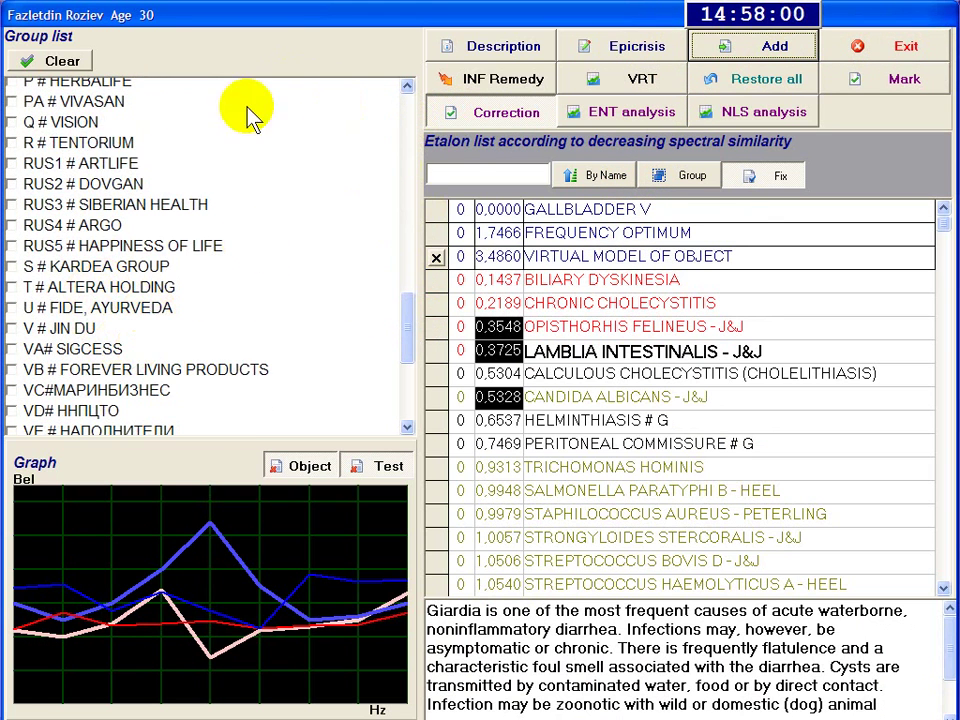
{"action": "left_click", "coordinate": [95, 82]}
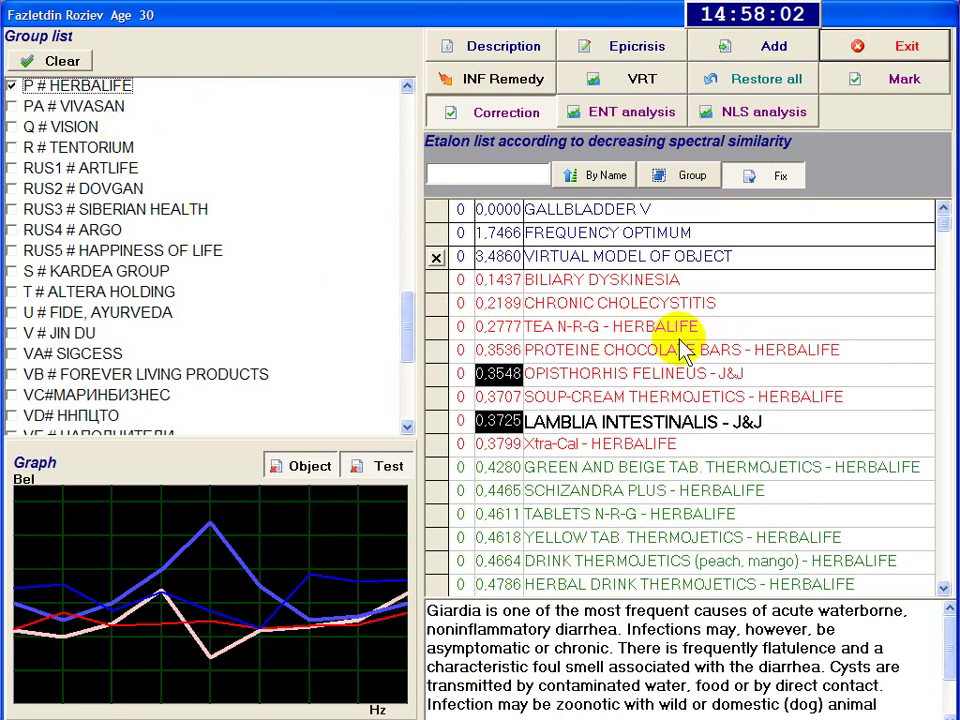
{"action": "left_click", "coordinate": [70, 60]}
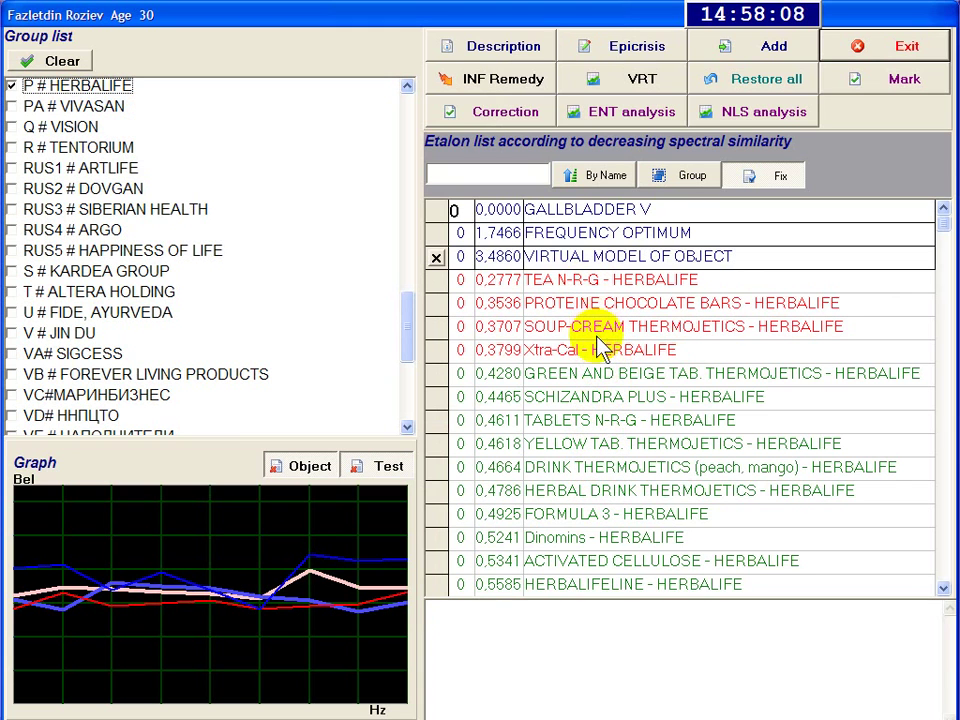
Step: Run the VRT of FORMULA 3 - HERBALIFE on the gallbladder and return to the etalon list
{"action": "left_click", "coordinate": [588, 516]}
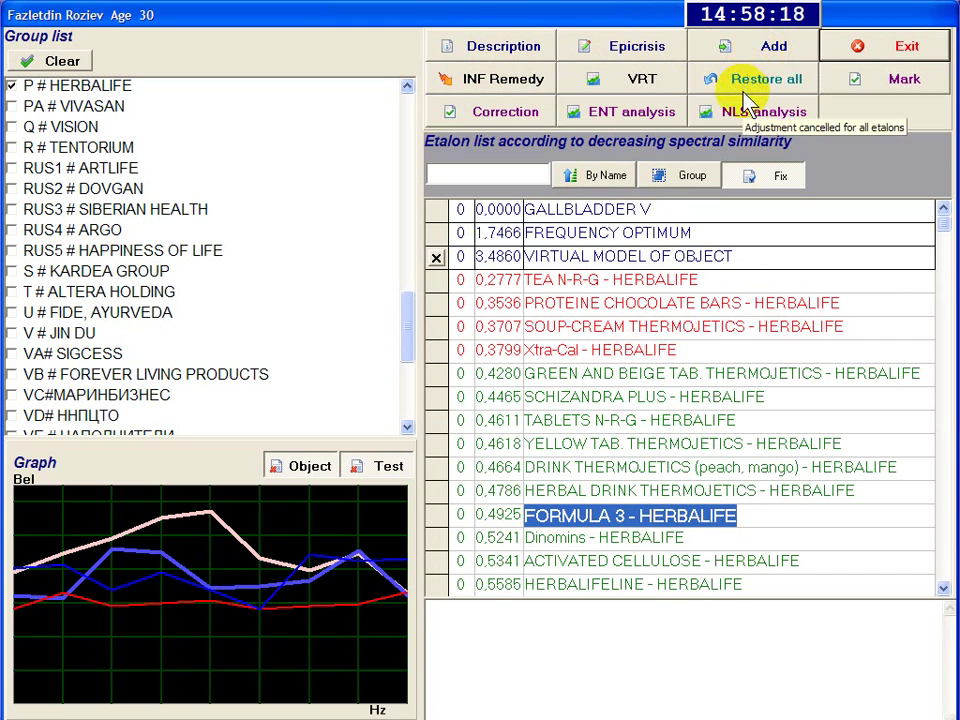
{"action": "left_click", "coordinate": [795, 48]}
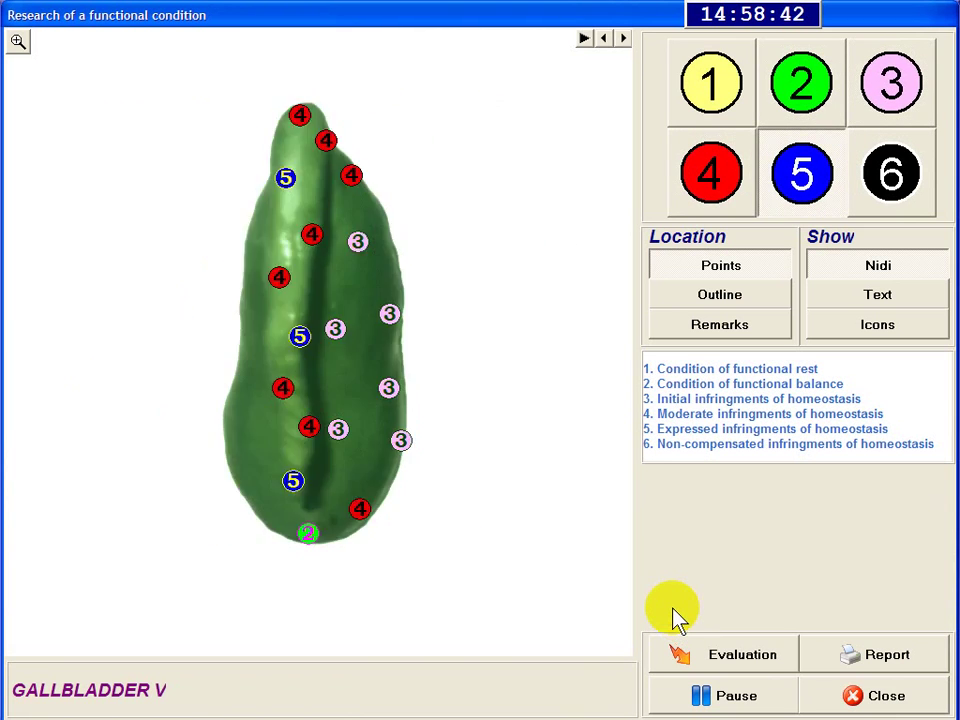
{"action": "left_click", "coordinate": [682, 642]}
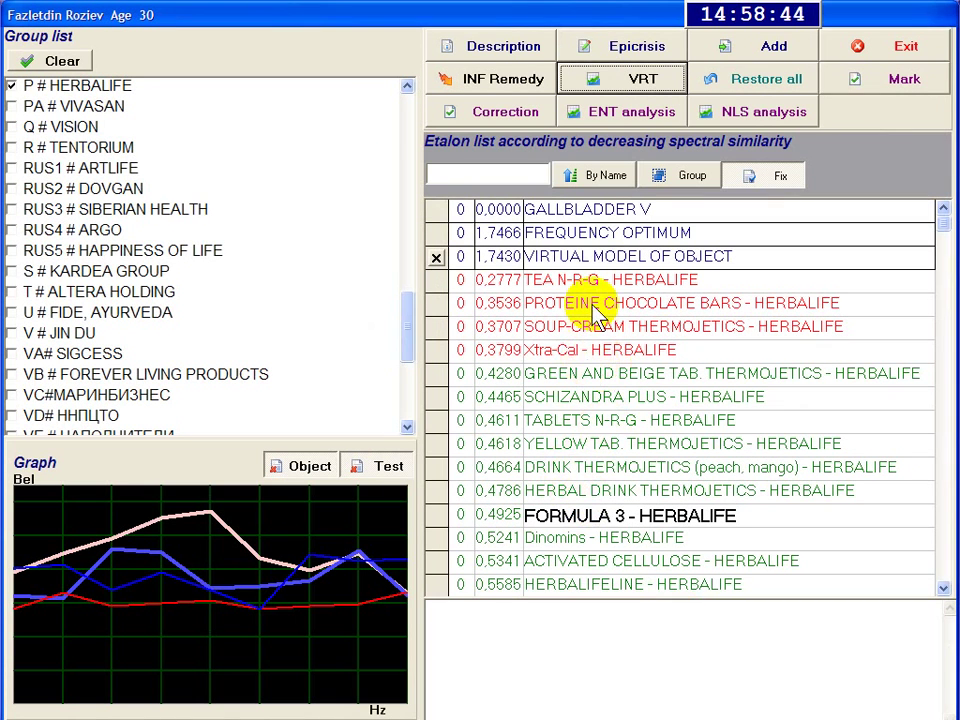
Step: Run the VRT of SOUP-CREAM THERMOJETICS - HERBALIFE on the gallbladder, and close the etalon list and the analysis
{"action": "left_click", "coordinate": [583, 327]}
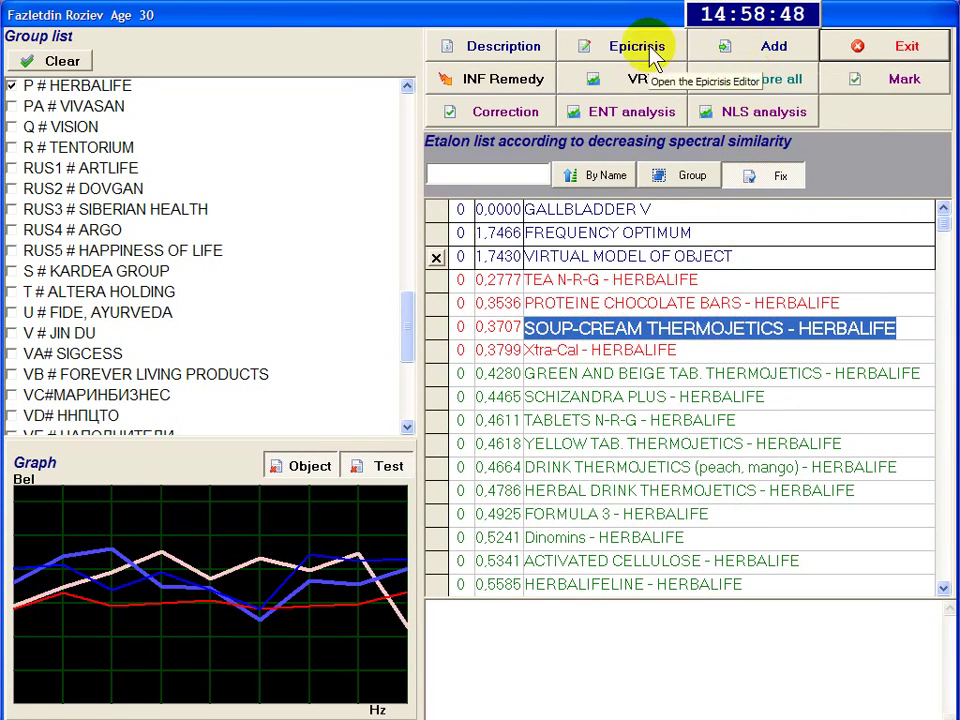
{"action": "left_click", "coordinate": [643, 79]}
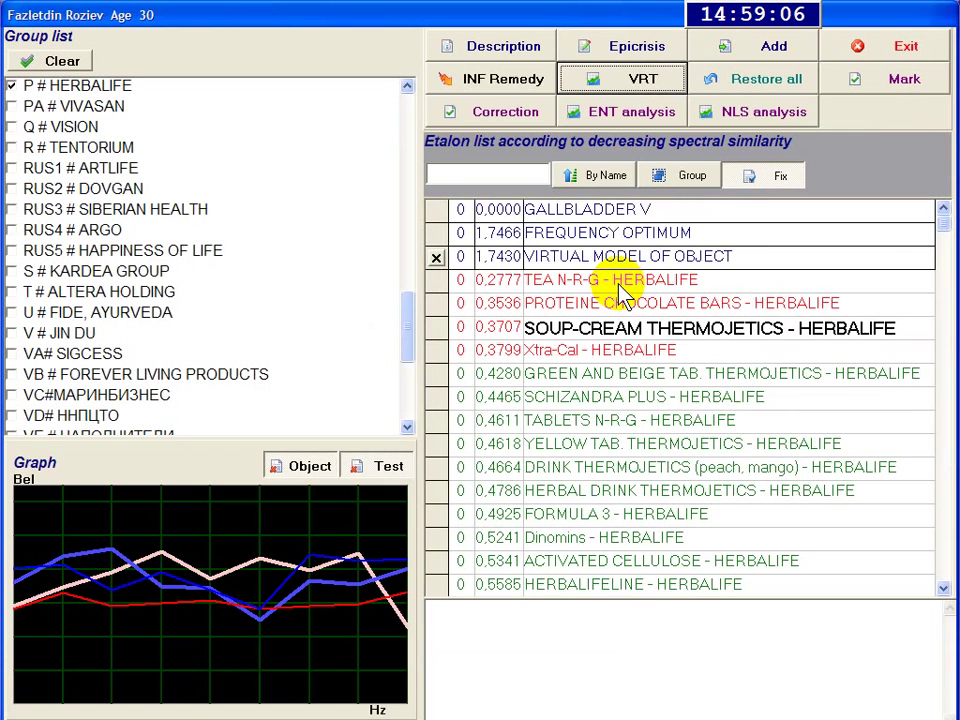
{"action": "left_click", "coordinate": [903, 48]}
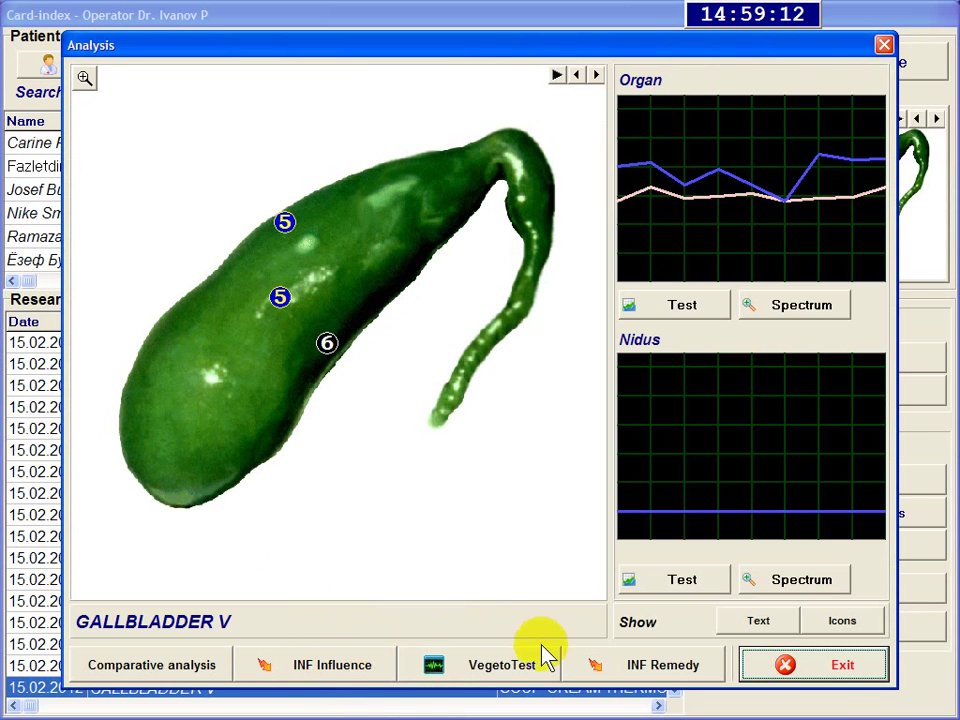
{"action": "left_click", "coordinate": [866, 670]}
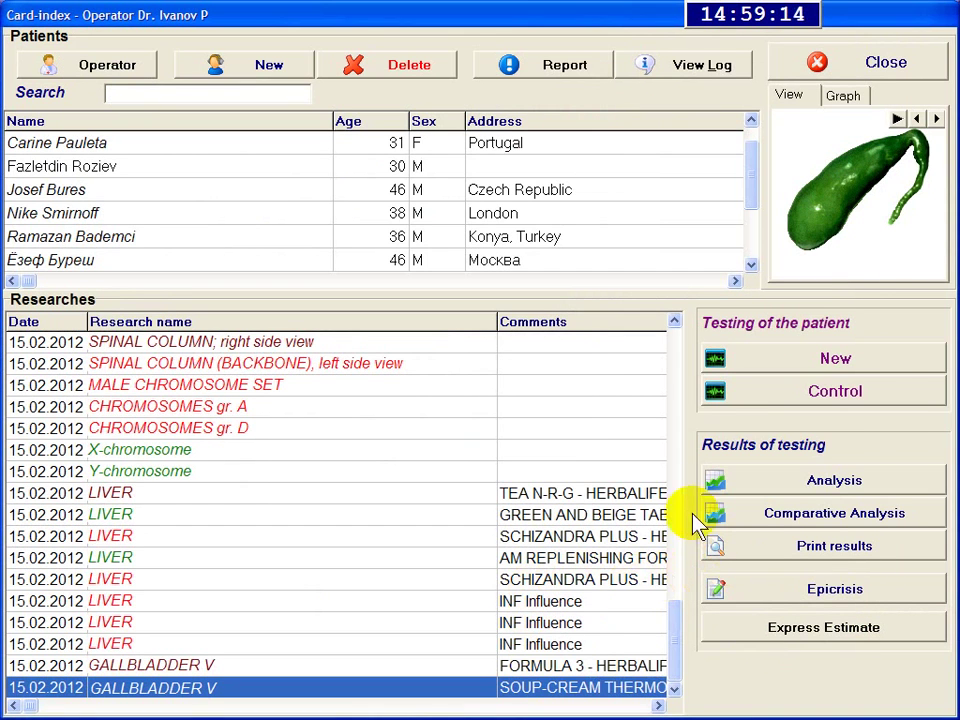
Step: Open the original GALLBLADDER V research and run INF Influence on it, moving the influence zone near the level 6 nidus
{"action": "scroll", "coordinate": [677, 360], "scroll_direction": "up", "scroll_amount": 20}
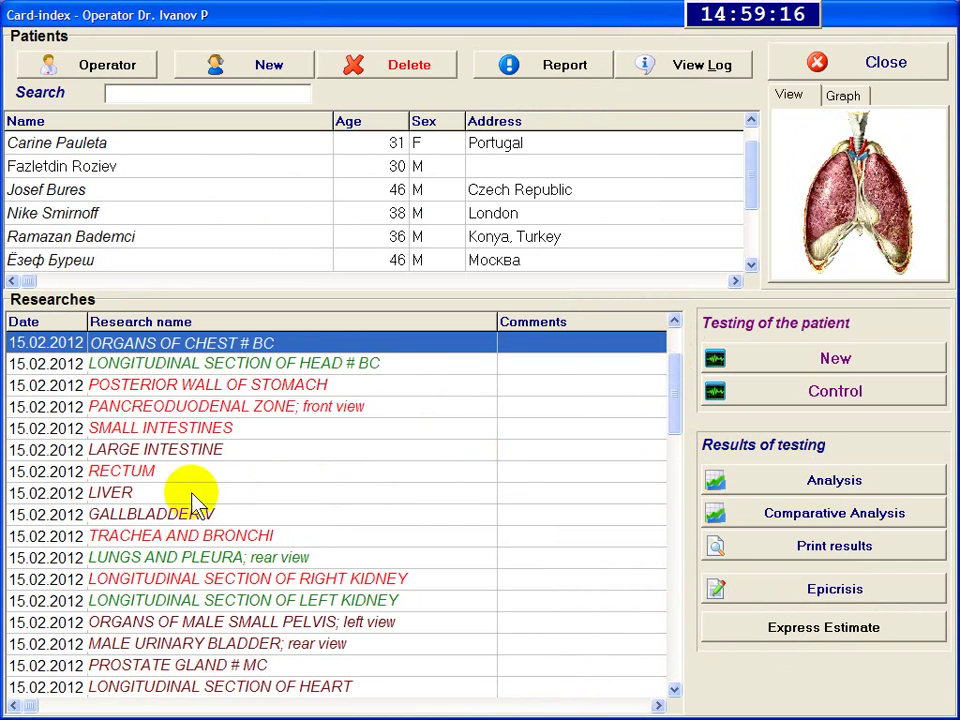
{"action": "double_click", "coordinate": [203, 514]}
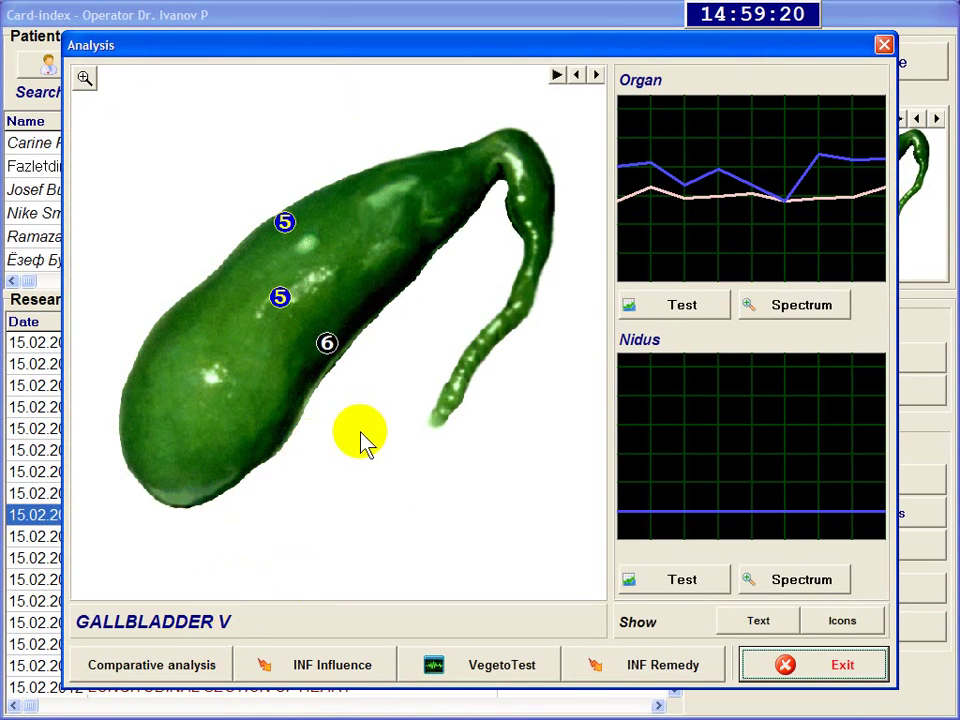
{"action": "mouse_move", "coordinate": [778, 210]}
{"action": "left_mouse_down"}
{"action": "mouse_move", "coordinate": [723, 217]}
{"action": "mouse_move", "coordinate": [745, 195]}
{"action": "left_mouse_up"}
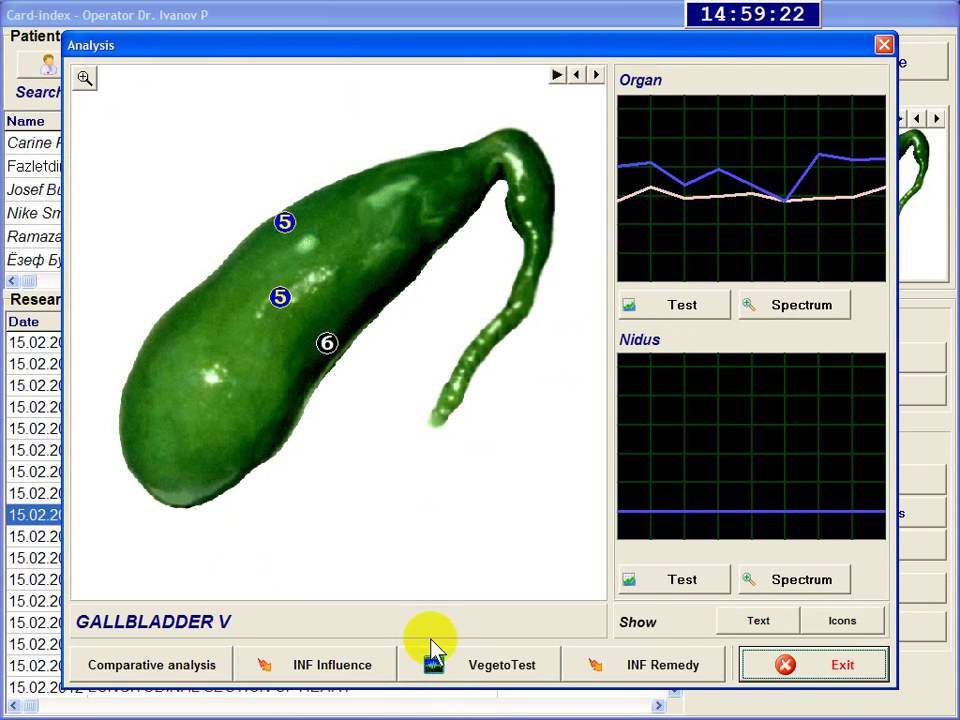
{"action": "left_click", "coordinate": [336, 668]}
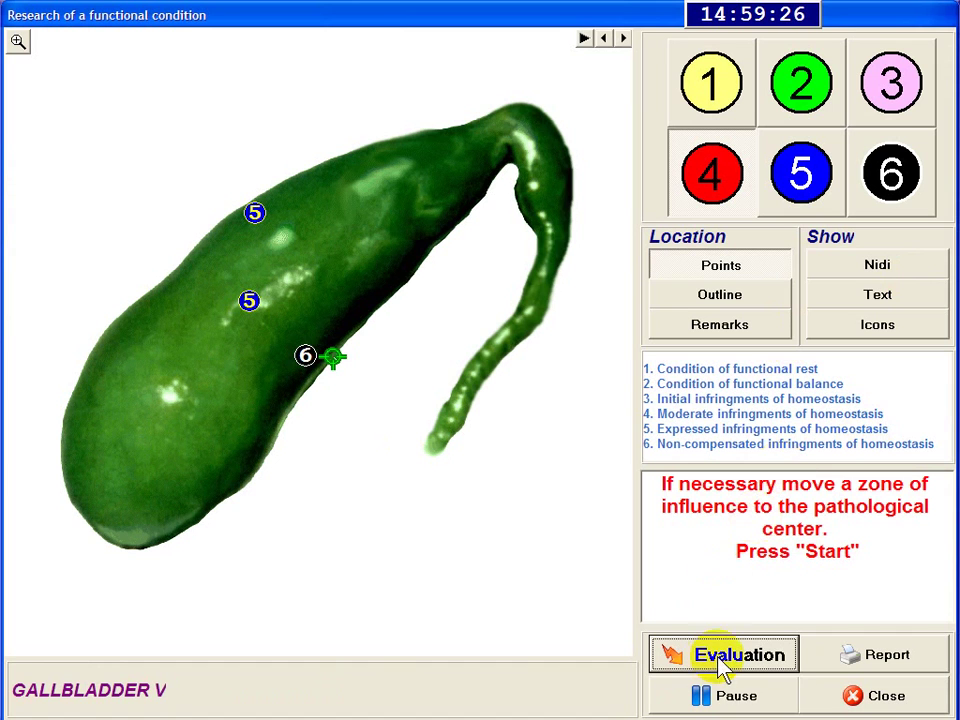
{"action": "left_click", "coordinate": [338, 364]}
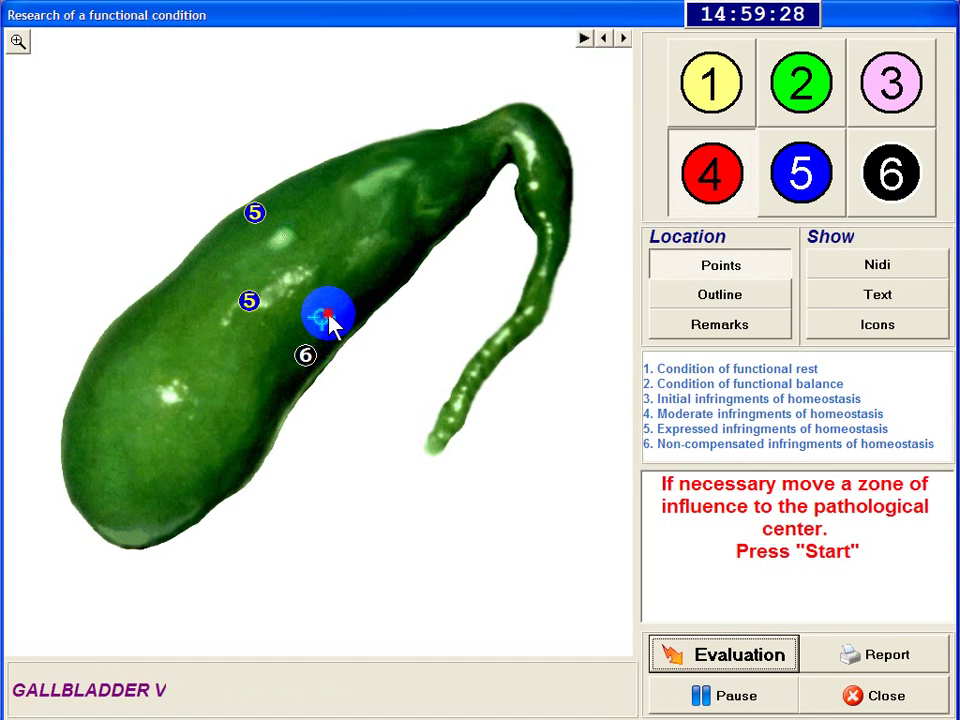
{"action": "left_click", "coordinate": [757, 648]}
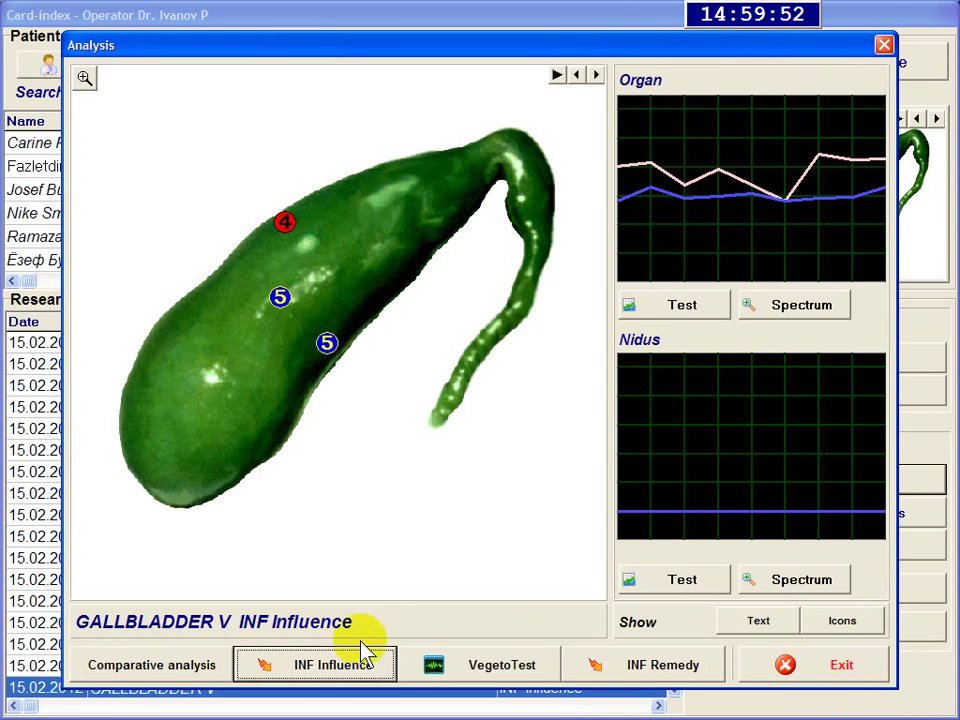
Step: Repeat the INF Influence session on the gallbladder two more times and close its analysis
{"action": "left_click", "coordinate": [326, 667]}
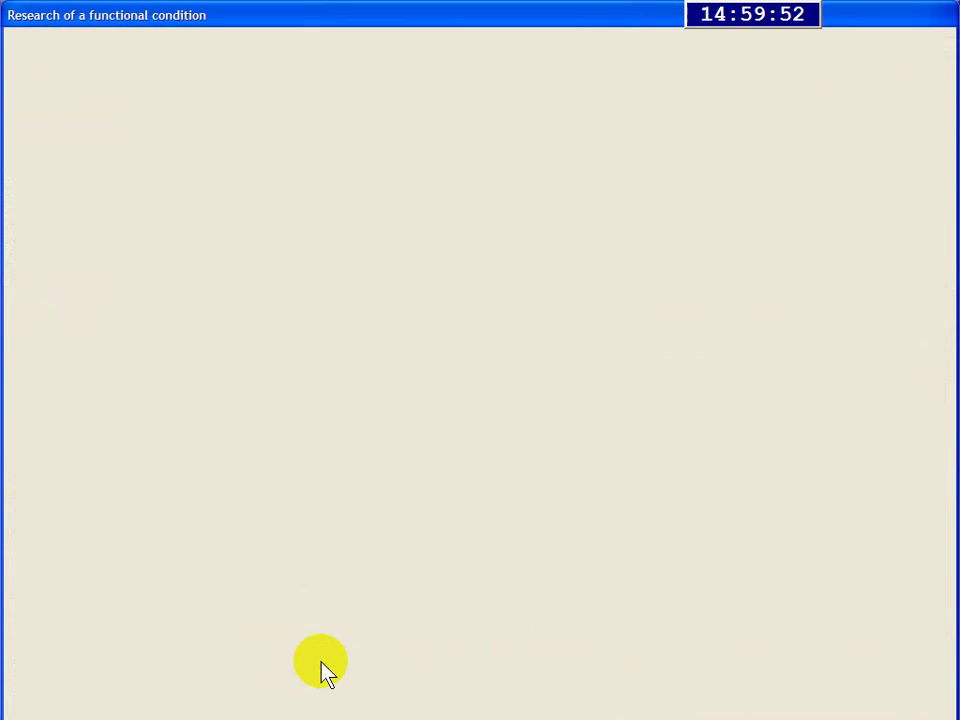
{"action": "left_click", "coordinate": [700, 660]}
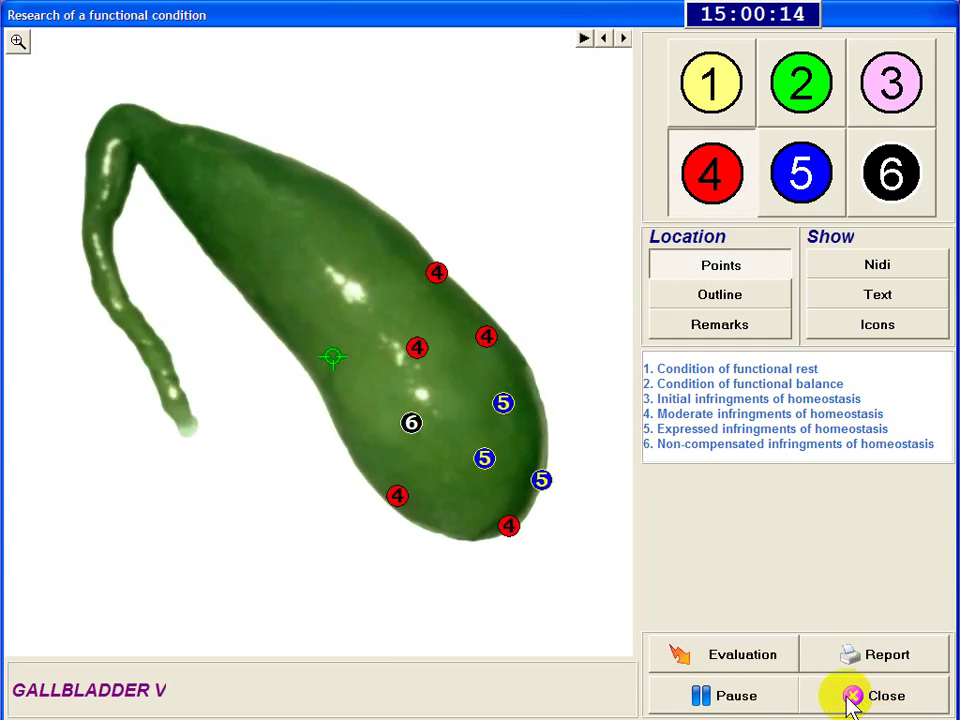
{"action": "left_click", "coordinate": [855, 700]}
{"action": "left_click", "coordinate": [340, 662]}
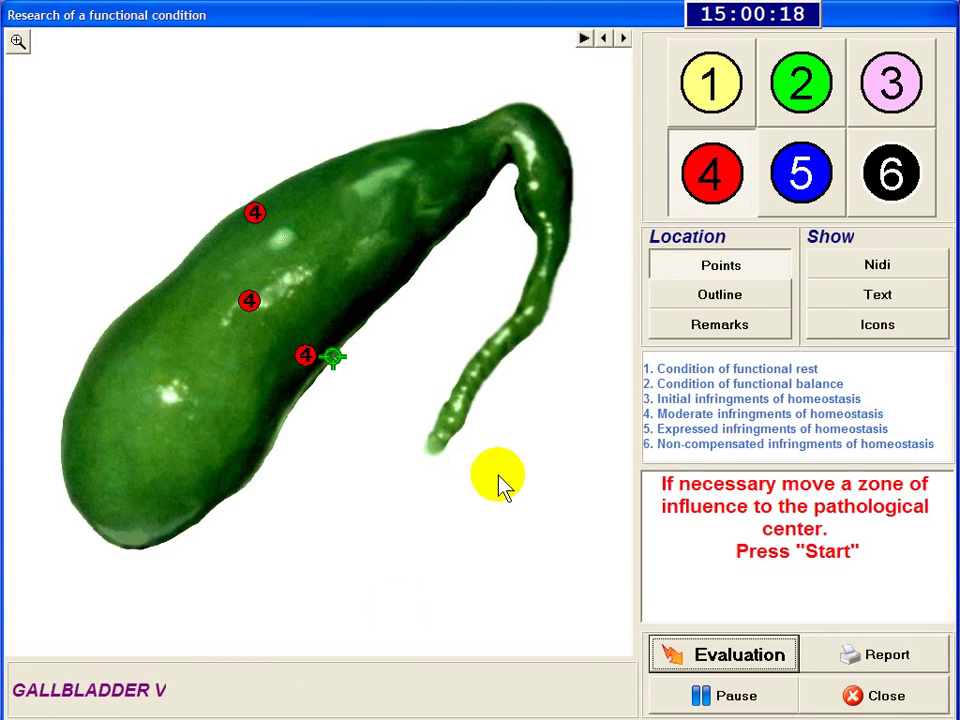
{"action": "left_click", "coordinate": [742, 656]}
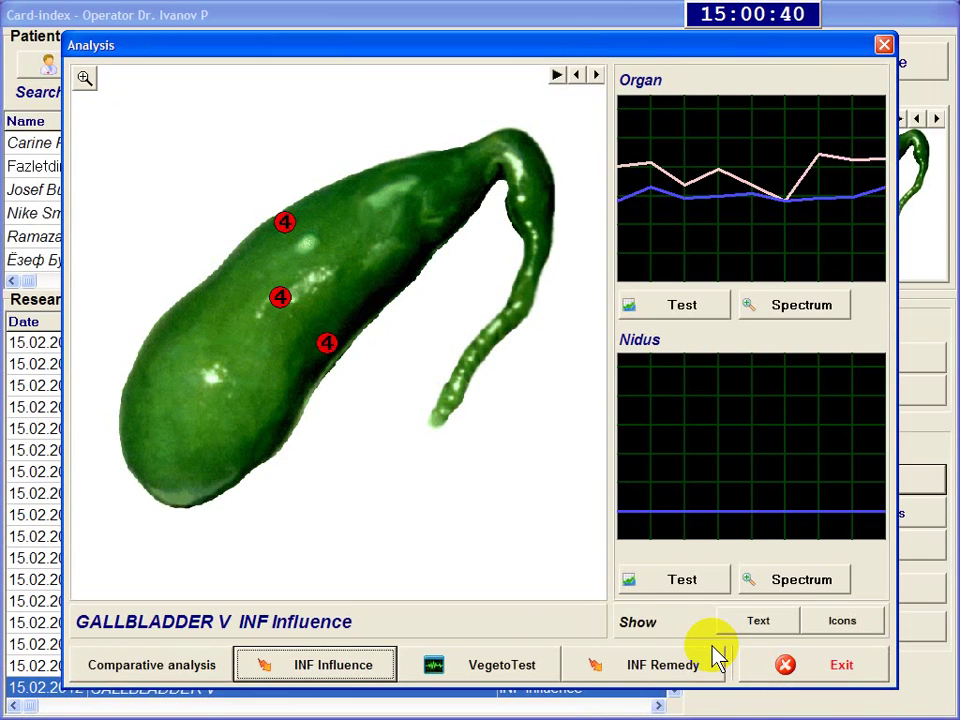
{"action": "left_click", "coordinate": [858, 672]}
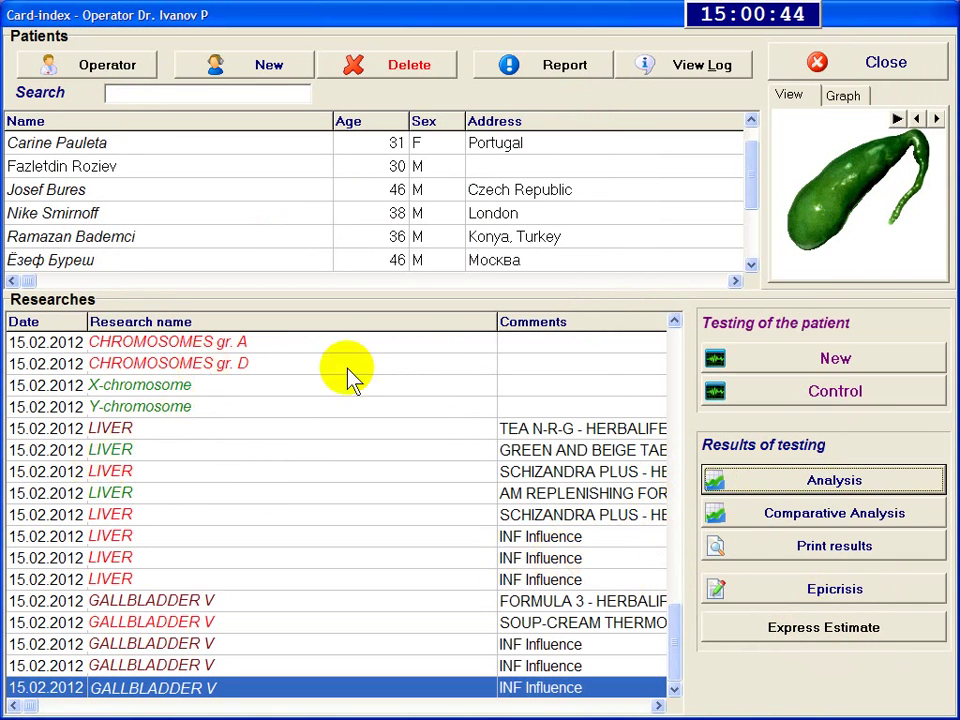
Step: Open the analysis of the LONGITUDINAL SECTION OF RIGHT KIDNEY research and show its etalon list
{"action": "left_click_drag", "start_coordinate": [672, 640], "coordinate": [640, 440]}
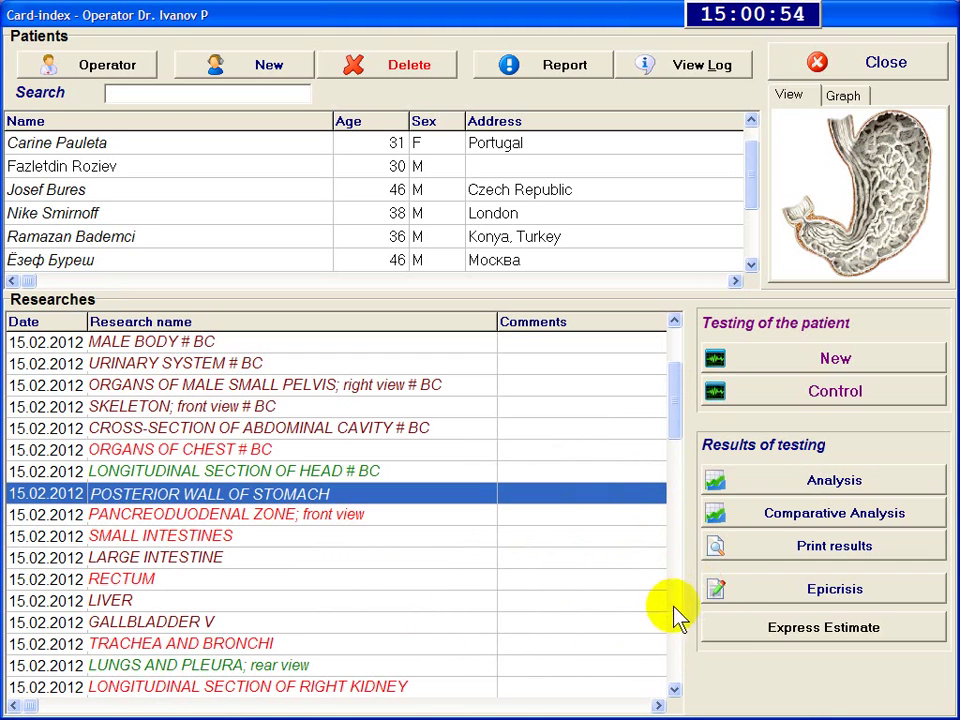
{"action": "double_click", "coordinate": [210, 690]}
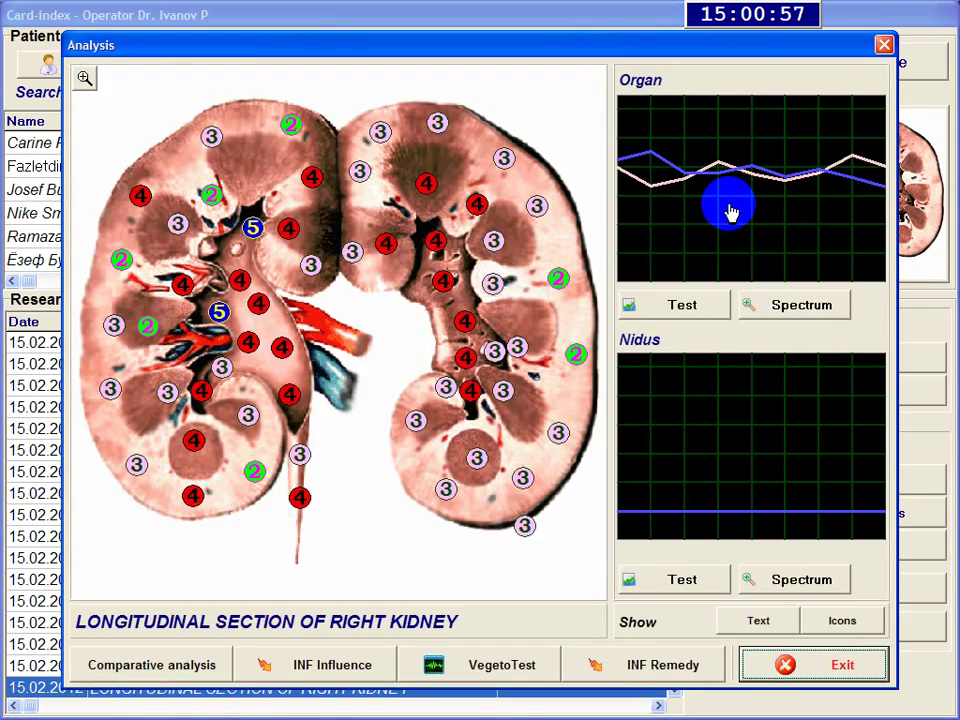
{"action": "left_click", "coordinate": [732, 212]}
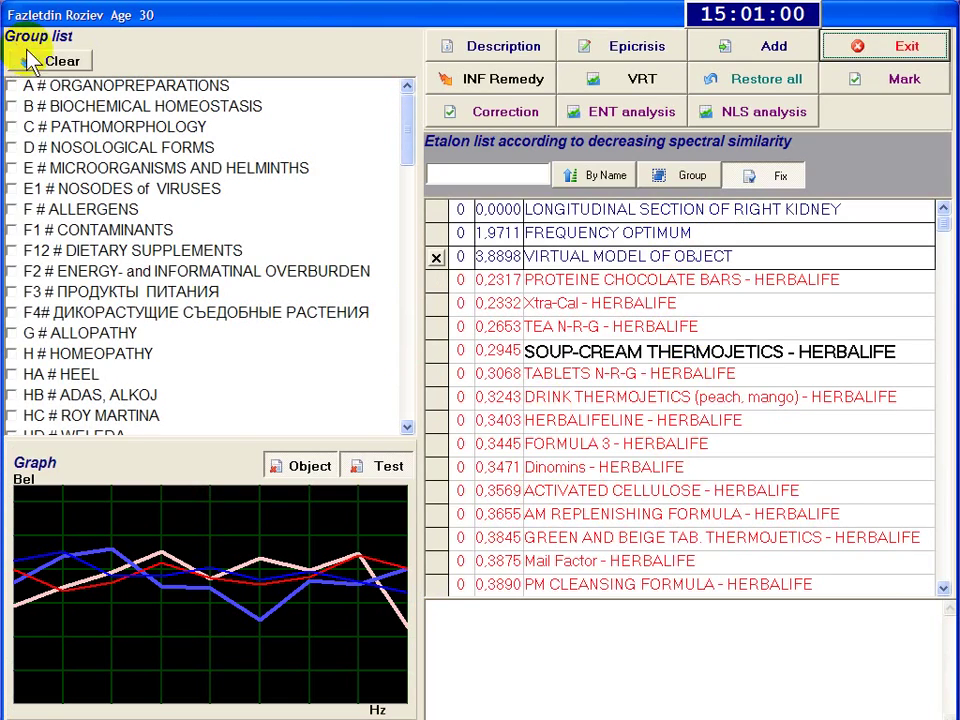
Step: Limit the kidney's etalon list to PATHOMORPHOLOGY, NOSOLOGICAL FORMS, and MICROORGANISMS AND HELMINTHS, review the entries, and return to the analysis
{"action": "left_click", "coordinate": [30, 62]}
{"action": "left_click", "coordinate": [54, 126]}
{"action": "left_click", "coordinate": [64, 147]}
{"action": "left_click", "coordinate": [72, 168]}
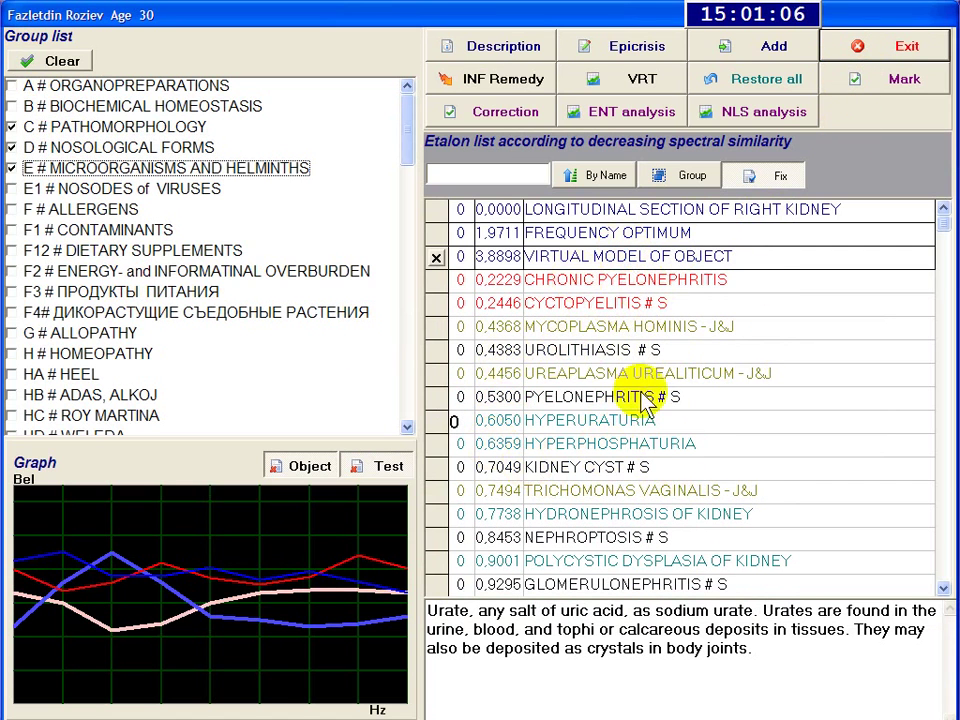
{"action": "left_click", "coordinate": [884, 44]}
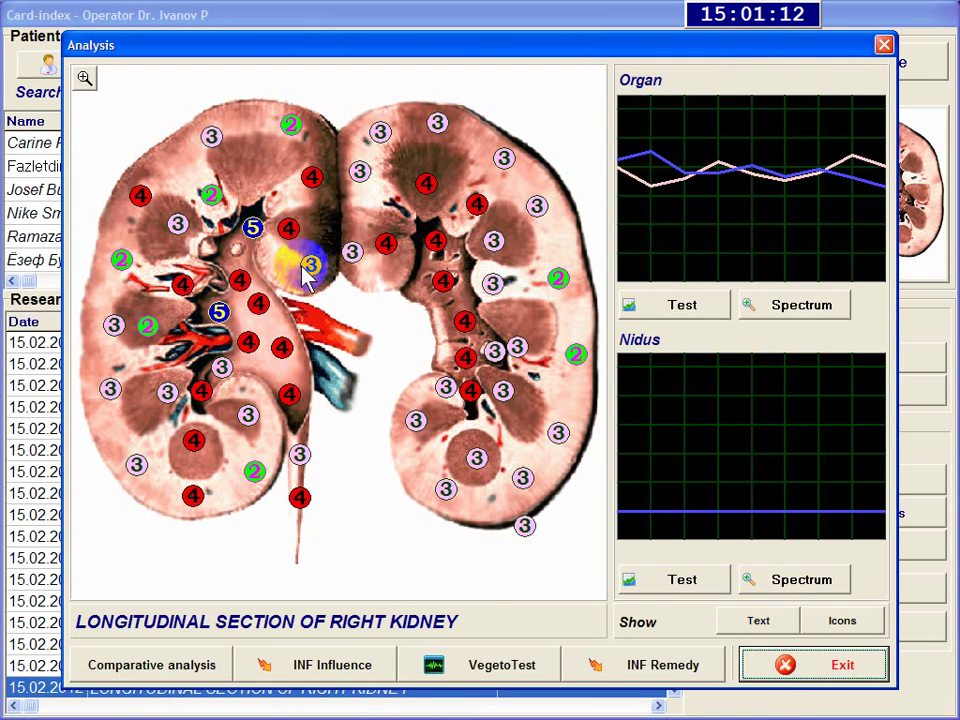
Step: Review the right kidney's etalon list again and close its analysis
{"action": "left_click", "coordinate": [647, 221]}
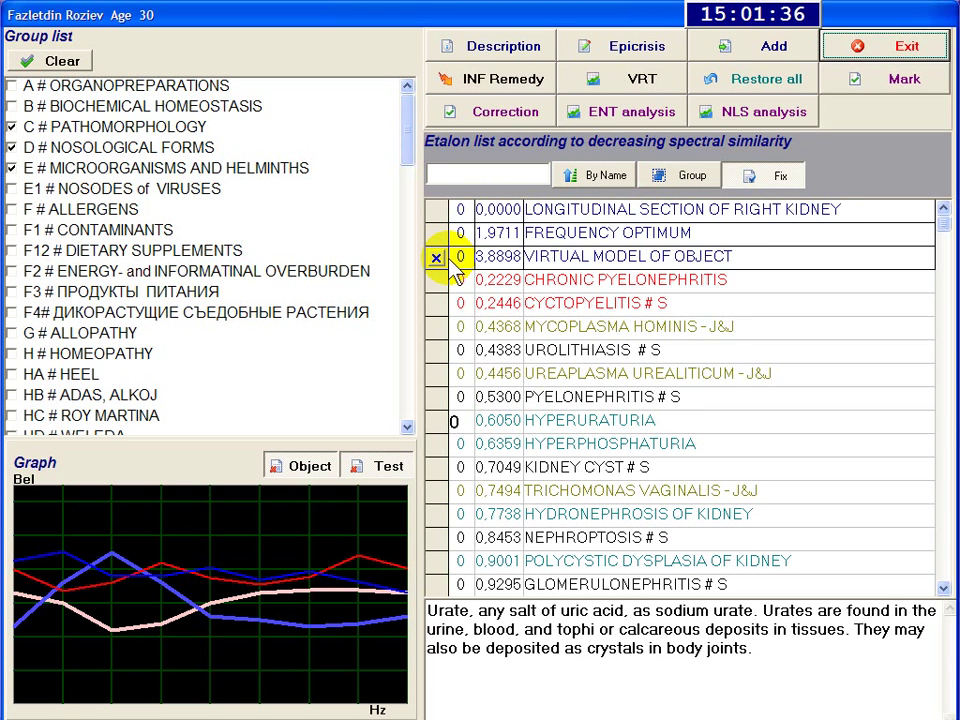
{"action": "left_click", "coordinate": [904, 56]}
{"action": "left_click", "coordinate": [838, 660]}
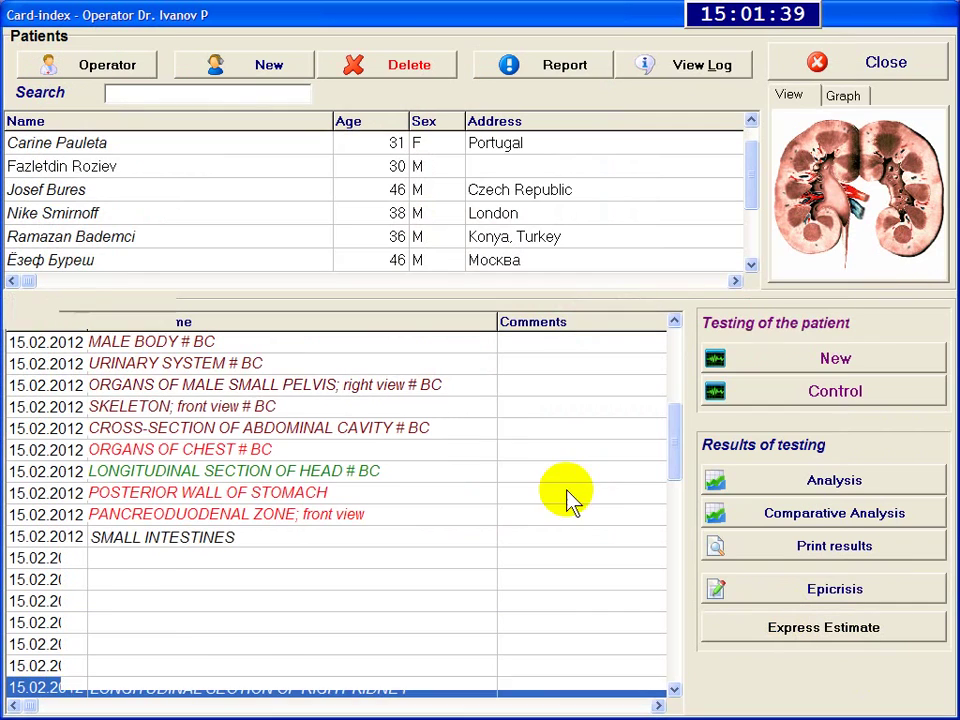
Step: Open the CROSS-SECTION OF ABDOMINAL CAVITY # BC analysis, examine CHRONIC PYELONEPHRITIS in its etalon list, and close the analysis
{"action": "left_click", "coordinate": [280, 384]}
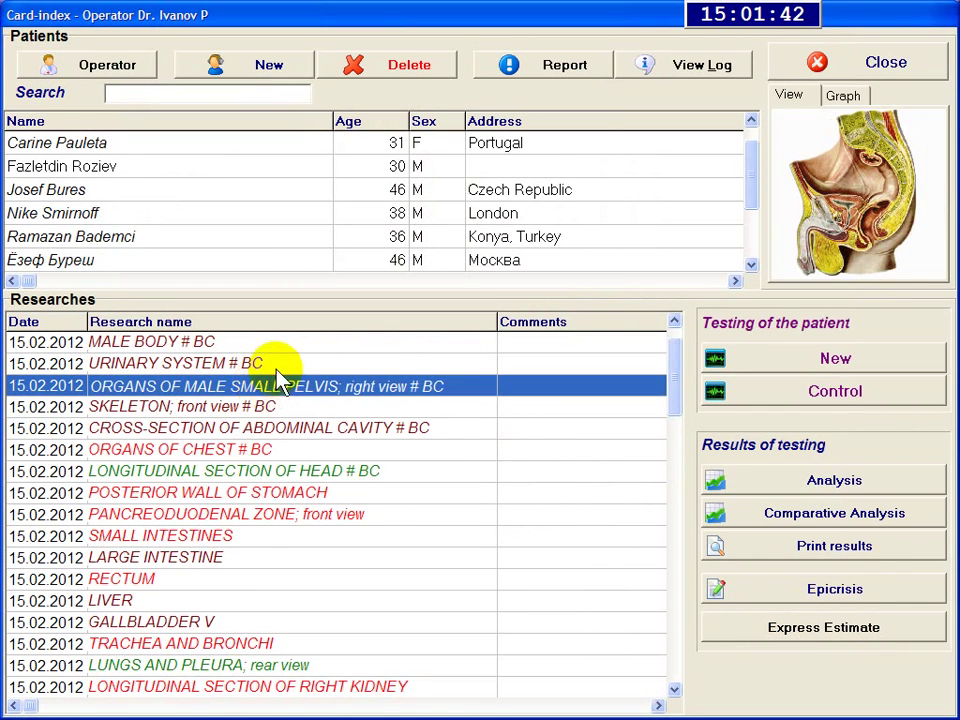
{"action": "left_click", "coordinate": [283, 364]}
{"action": "left_click", "coordinate": [290, 430]}
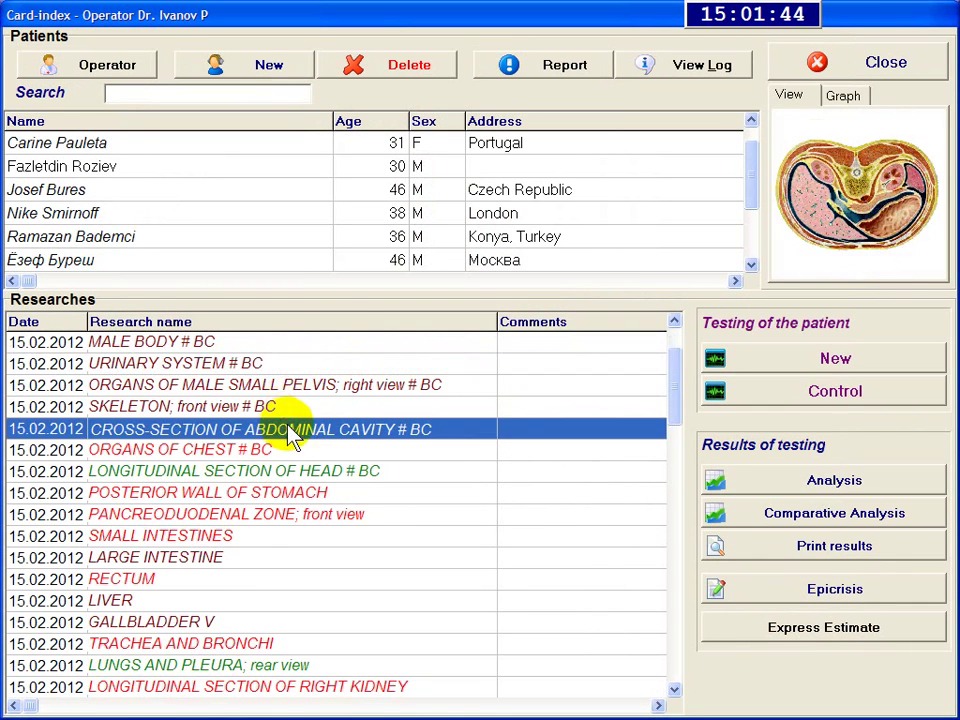
{"action": "left_click", "coordinate": [868, 170]}
{"action": "left_click", "coordinate": [709, 265]}
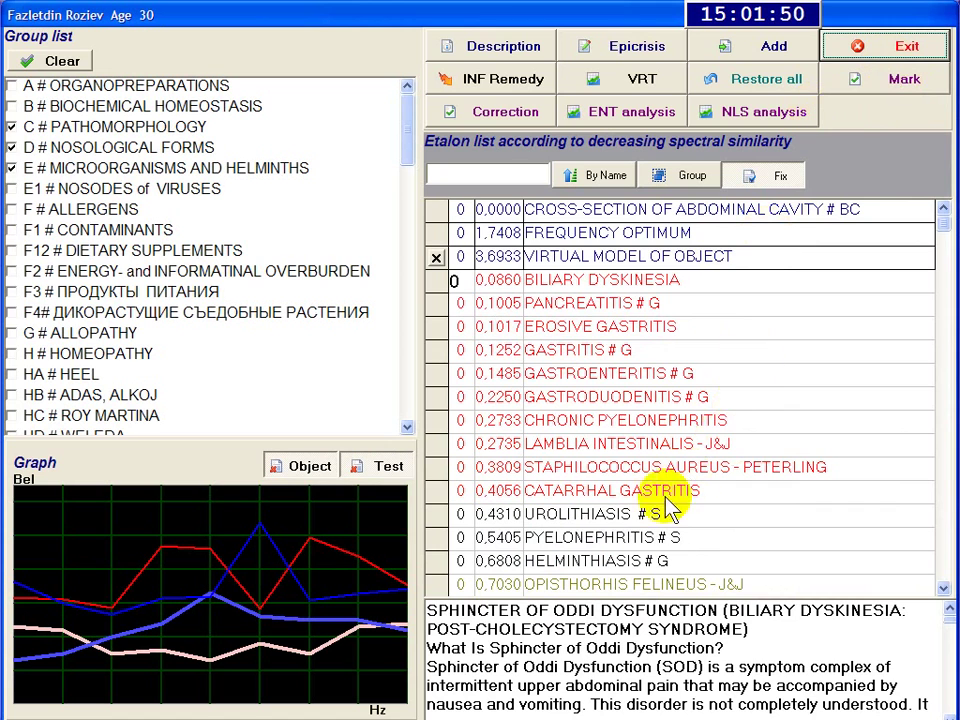
{"action": "left_click", "coordinate": [596, 422]}
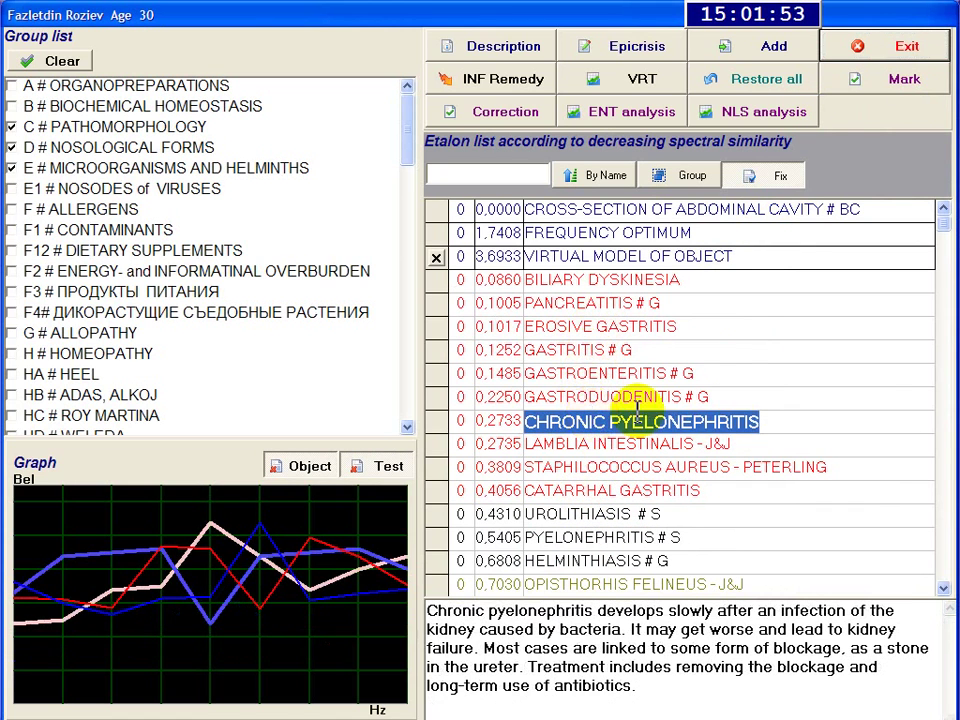
{"action": "left_click", "coordinate": [906, 48]}
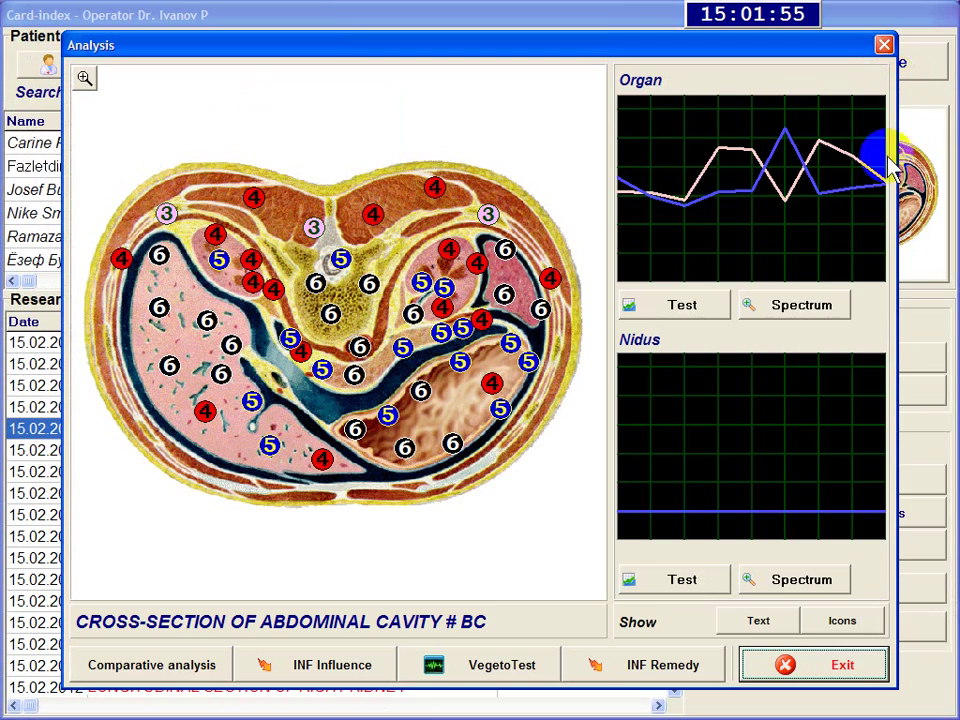
{"action": "left_click", "coordinate": [832, 670]}
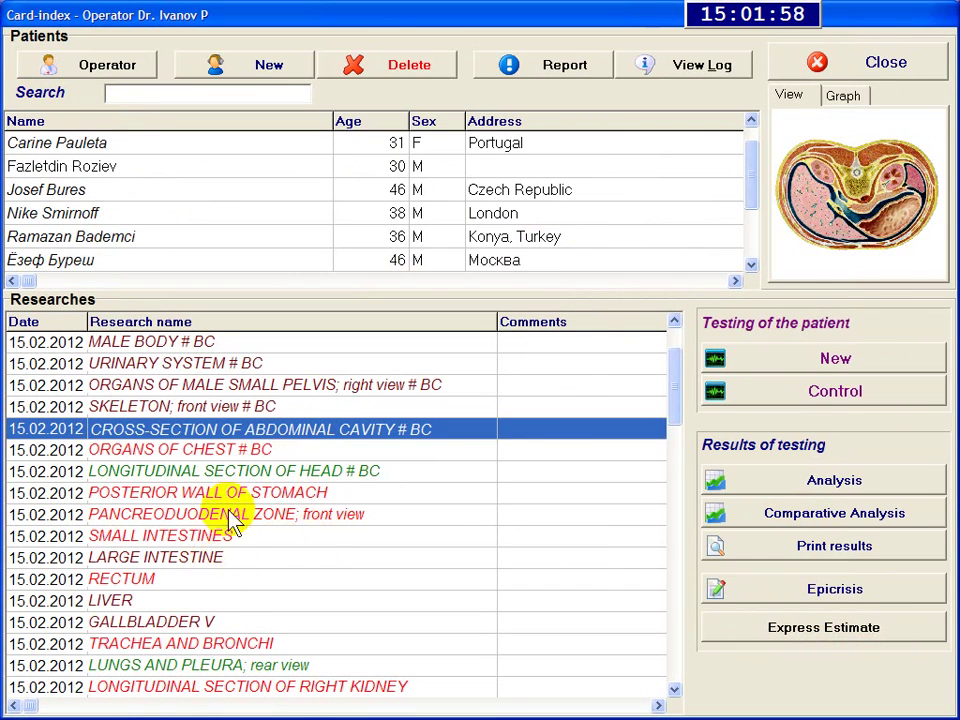
Step: Open the URINARY SYSTEM # BC research and run INF Influence on it, moving the influence zone to the central level 5 nidus
{"action": "left_click", "coordinate": [220, 600]}
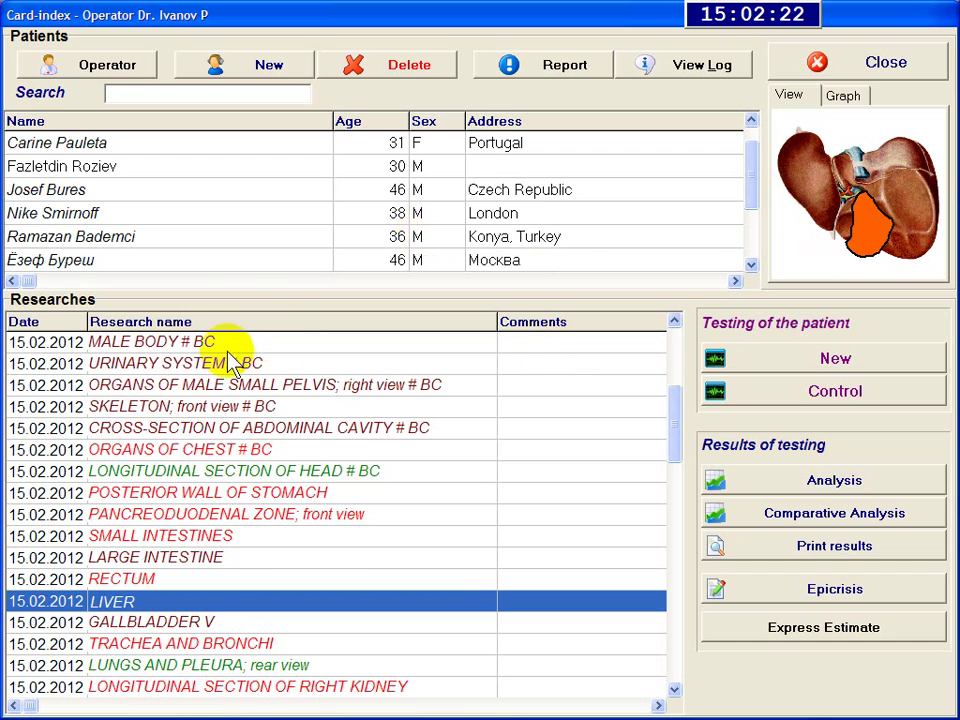
{"action": "left_click", "coordinate": [190, 363]}
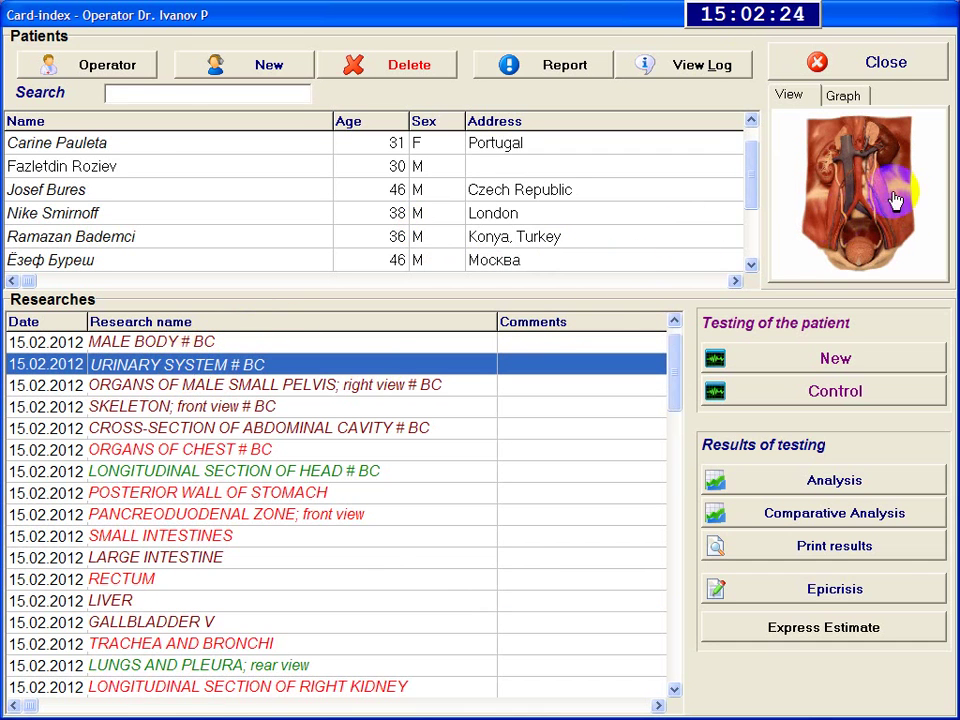
{"action": "double_click", "coordinate": [812, 262]}
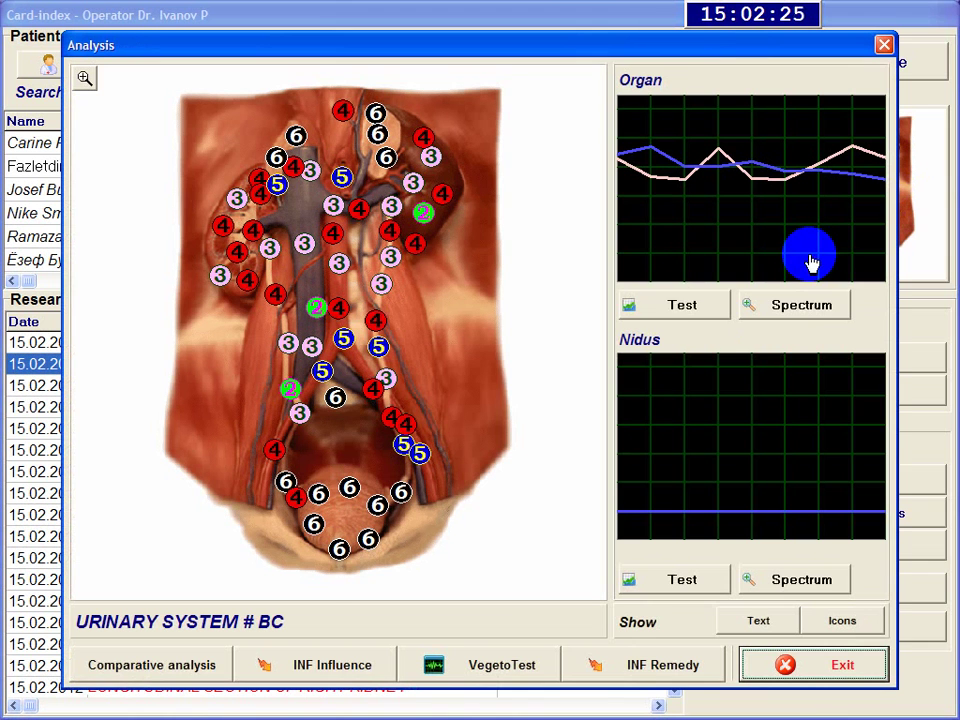
{"action": "left_click", "coordinate": [313, 673]}
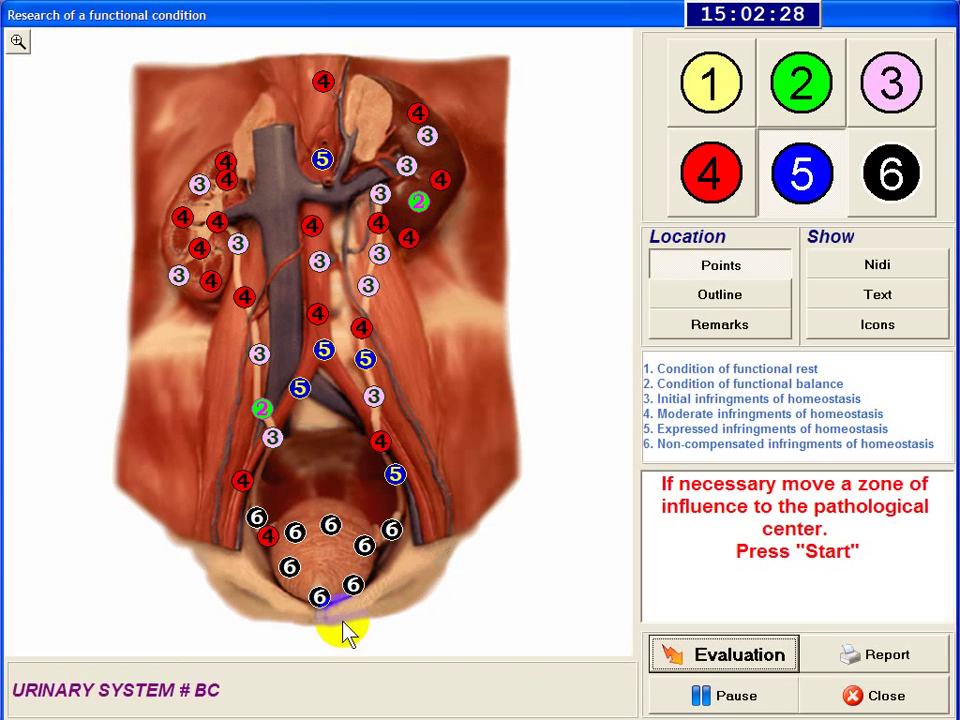
{"action": "left_click_drag", "start_coordinate": [422, 476], "coordinate": [333, 357]}
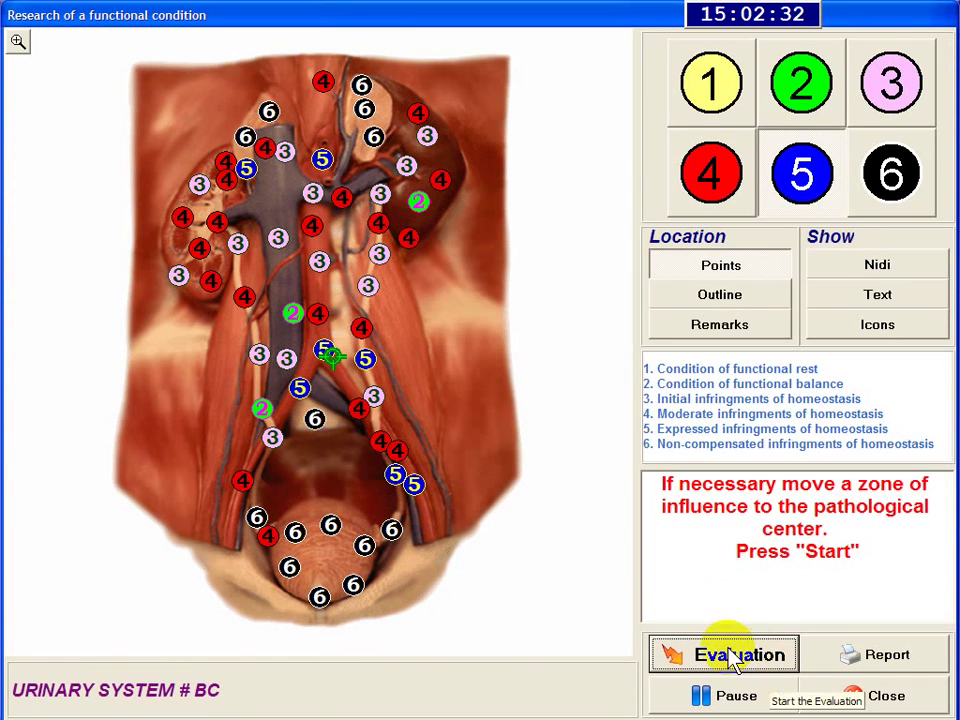
{"action": "left_click", "coordinate": [729, 652]}
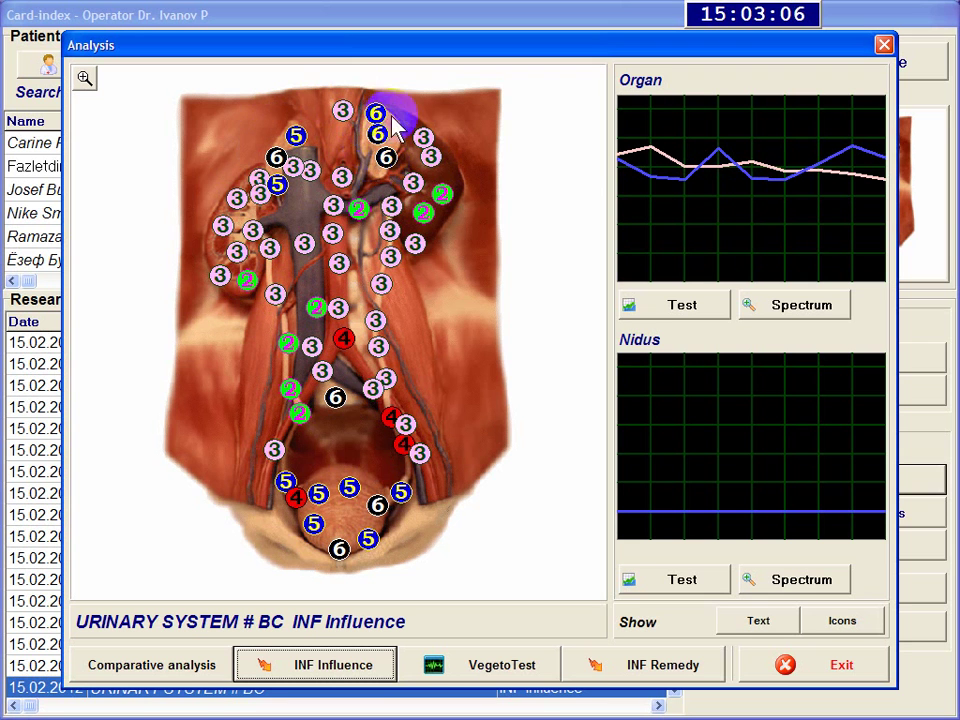
Step: Check the urinary system's etalon list, then repeat INF Influence two more times and close its analysis
{"action": "left_click", "coordinate": [765, 207]}
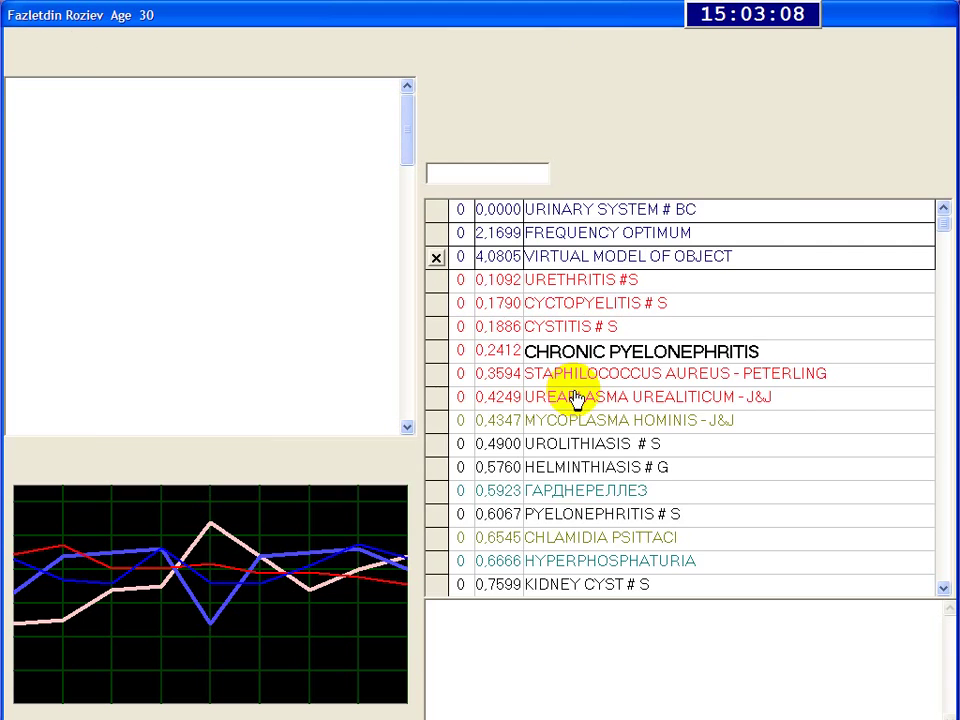
{"action": "left_click", "coordinate": [900, 47]}
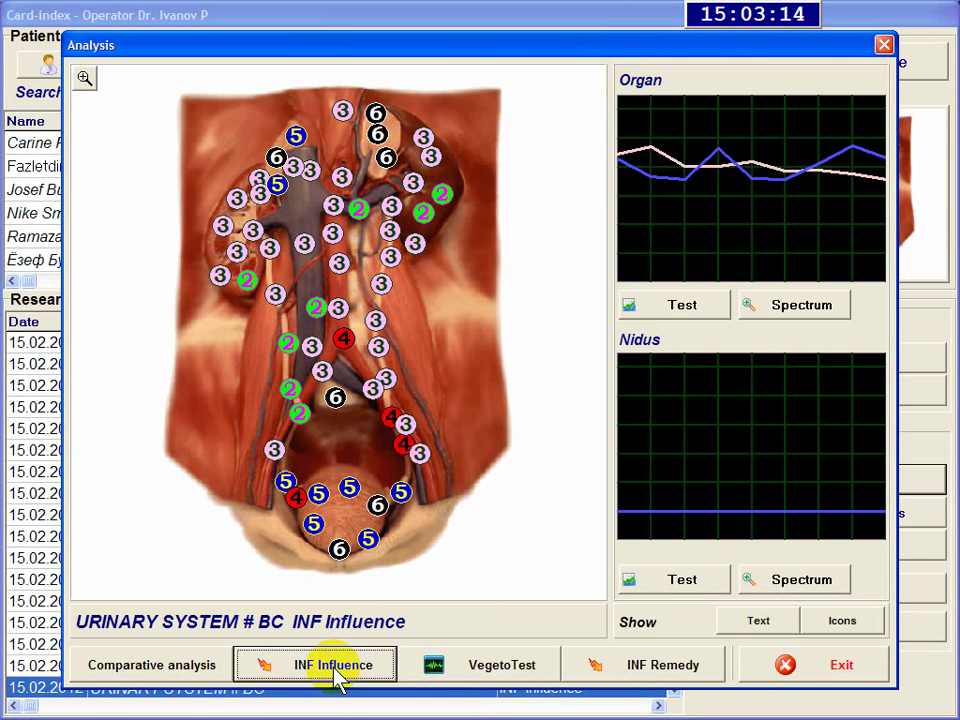
{"action": "left_click", "coordinate": [337, 670]}
{"action": "left_click", "coordinate": [347, 470]}
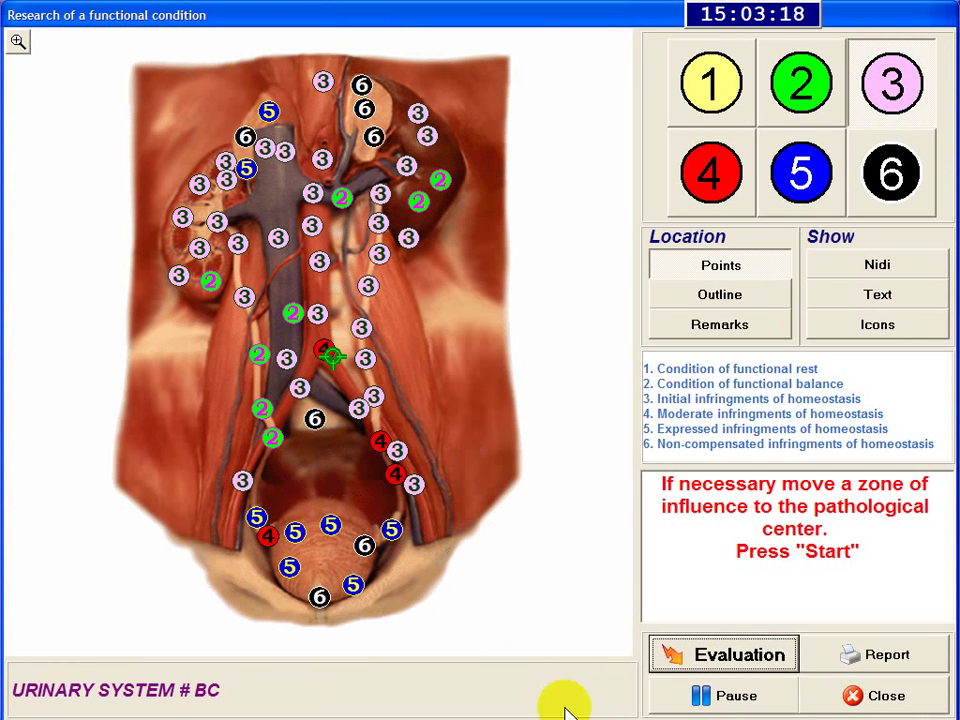
{"action": "left_click", "coordinate": [716, 670]}
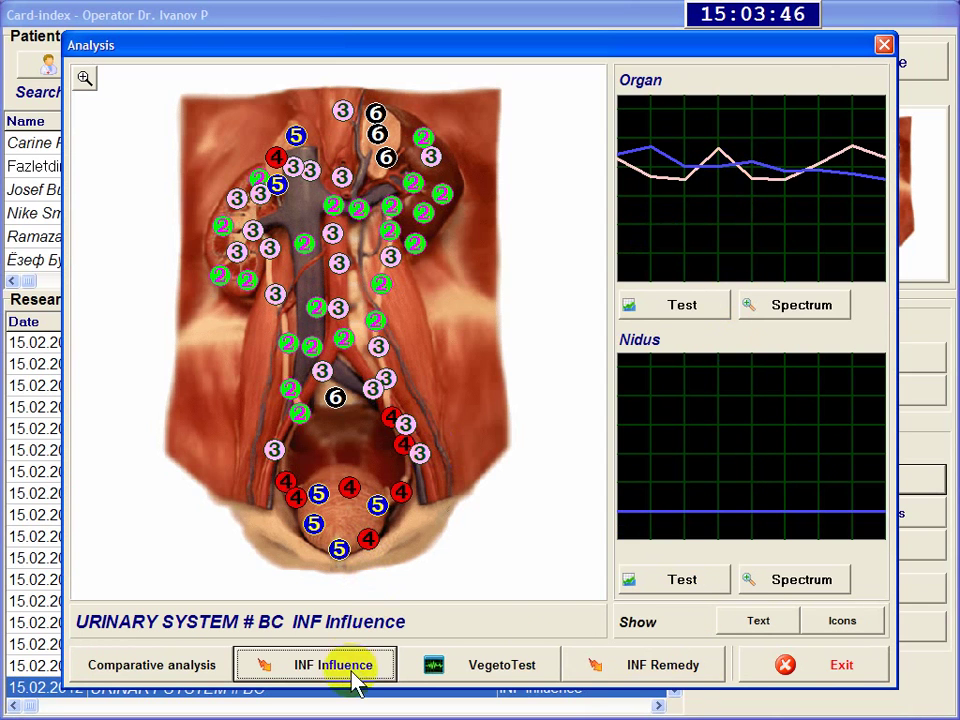
{"action": "left_click", "coordinate": [739, 261]}
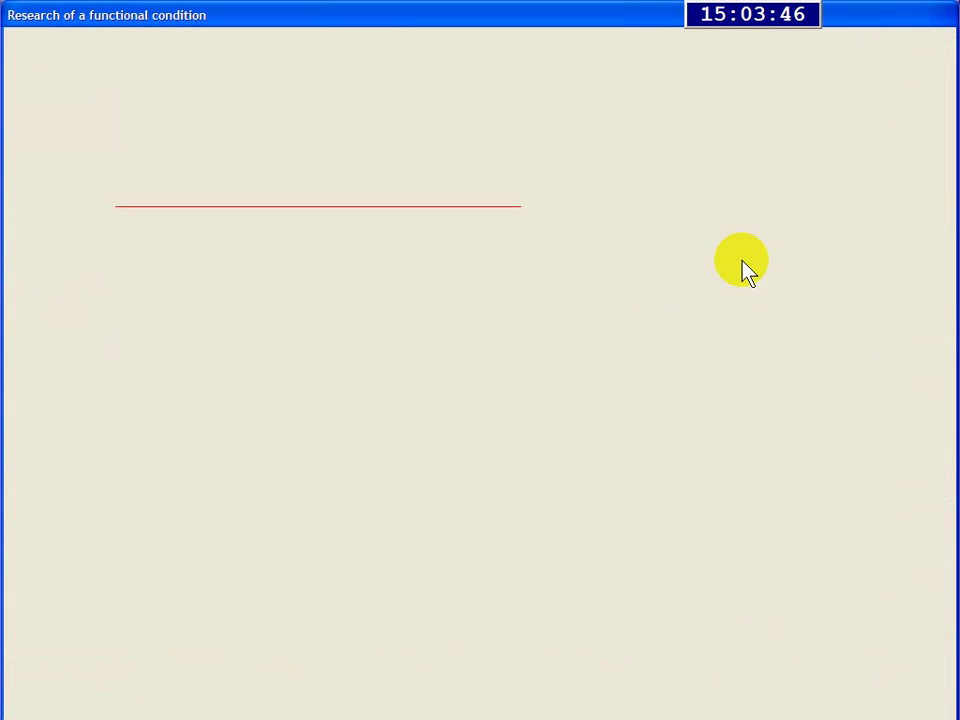
{"action": "left_click", "coordinate": [722, 662]}
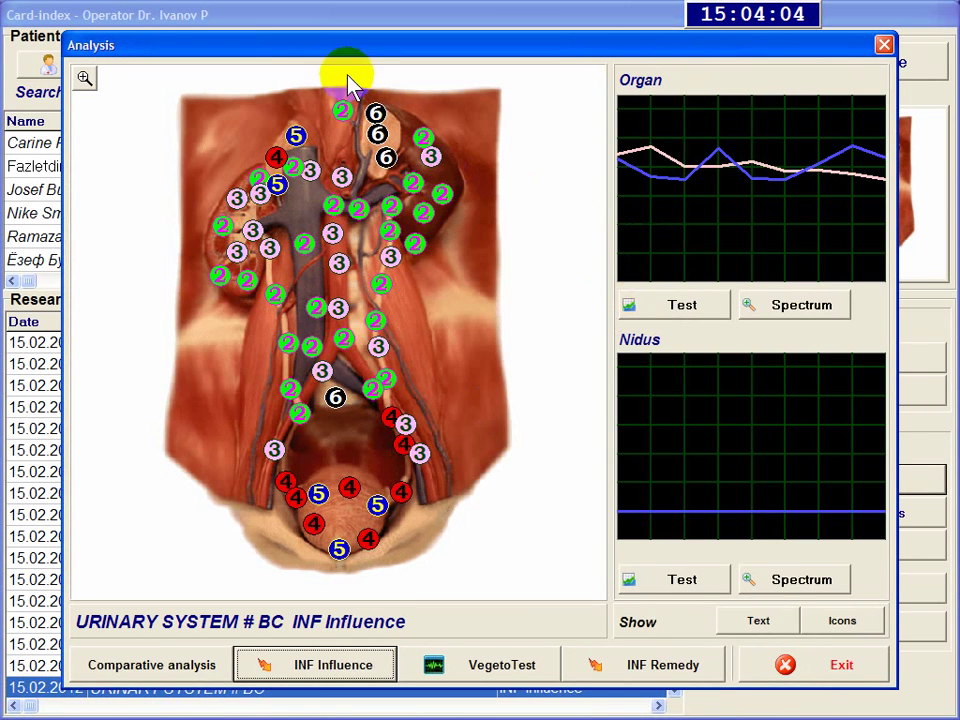
{"action": "left_click", "coordinate": [812, 665]}
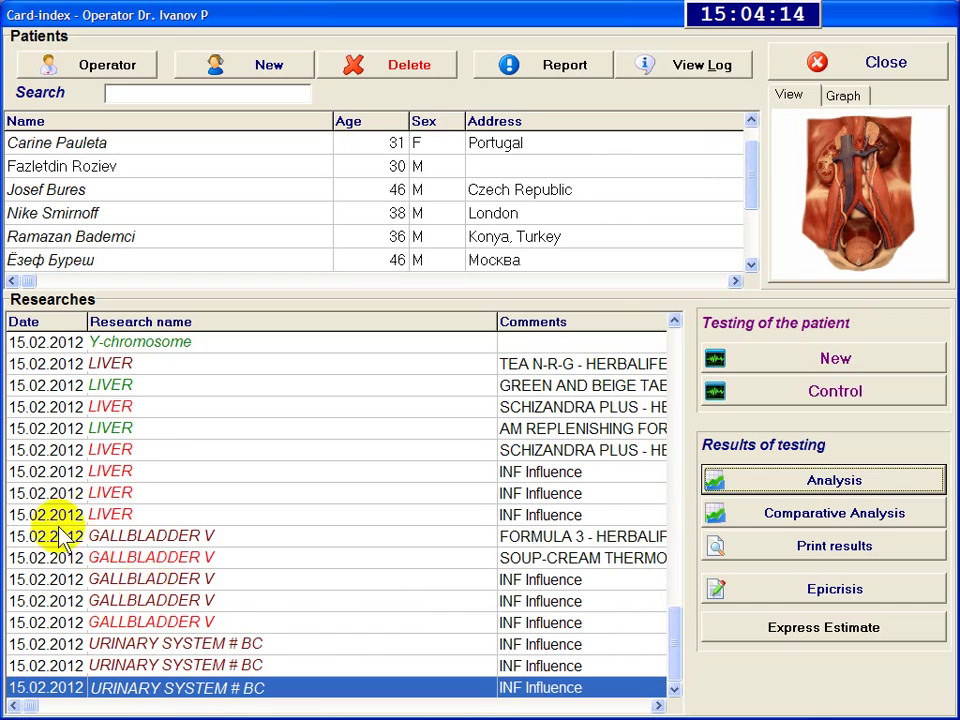
Step: Look through the saved liver, gallbladder and urinary system researches with remedy and INF Influence comments
{"action": "left_click", "coordinate": [546, 364]}
{"action": "left_click", "coordinate": [545, 407]}
{"action": "left_click", "coordinate": [538, 428]}
{"action": "left_click", "coordinate": [528, 493]}
{"action": "left_click", "coordinate": [528, 537]}
{"action": "left_click", "coordinate": [520, 643]}
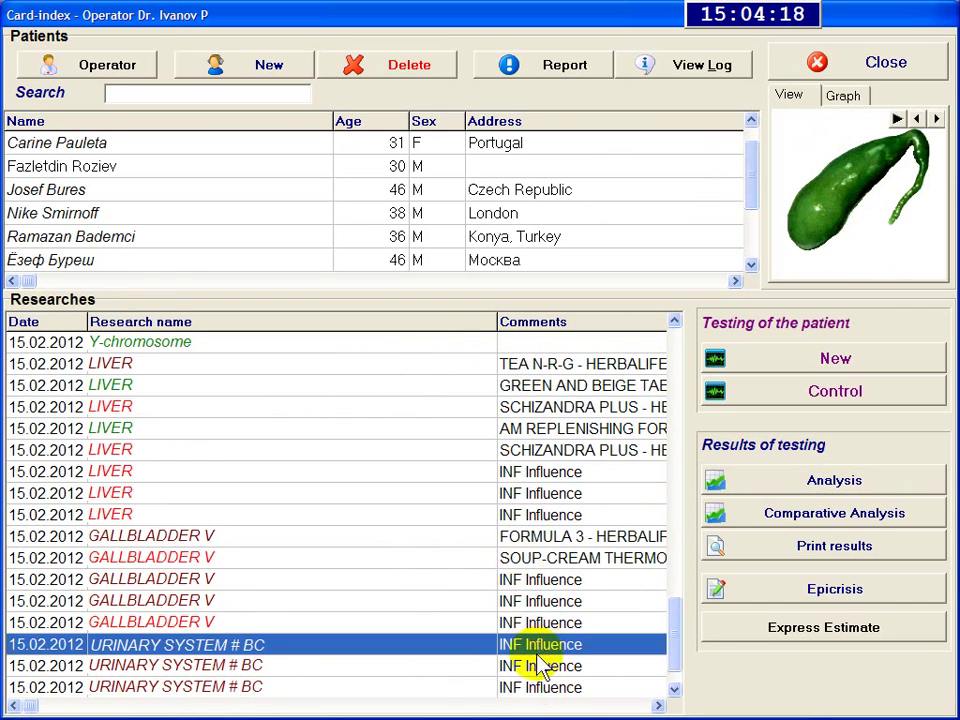
{"action": "left_click", "coordinate": [530, 687]}
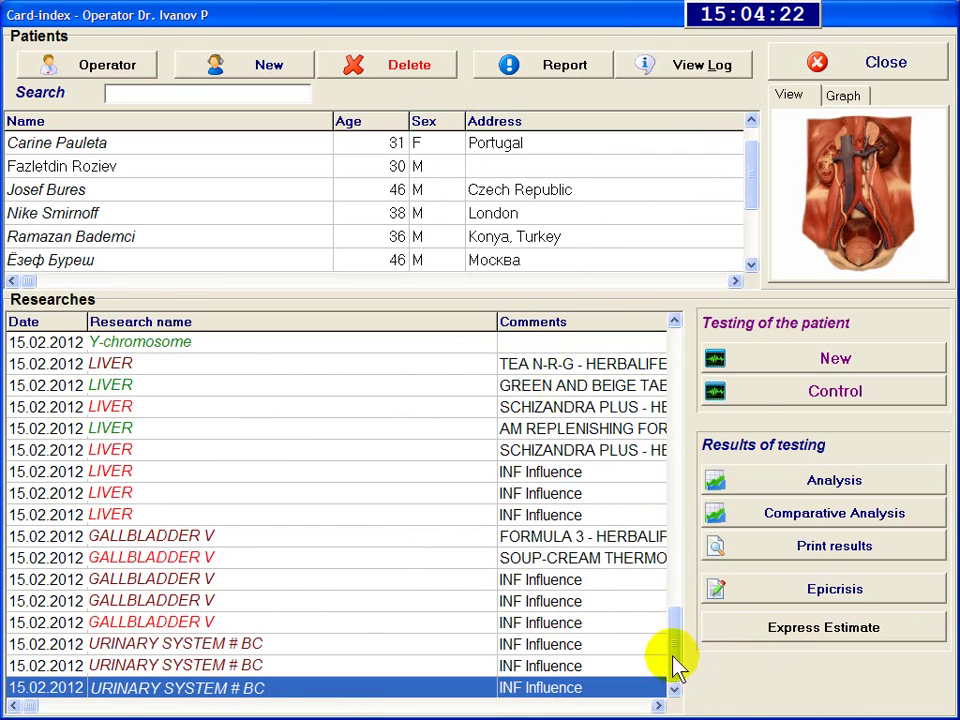
Step: Open the analysis of the patient's PROSTATE GLAND # MC research and show its etalon list
{"action": "left_click", "coordinate": [92, 175]}
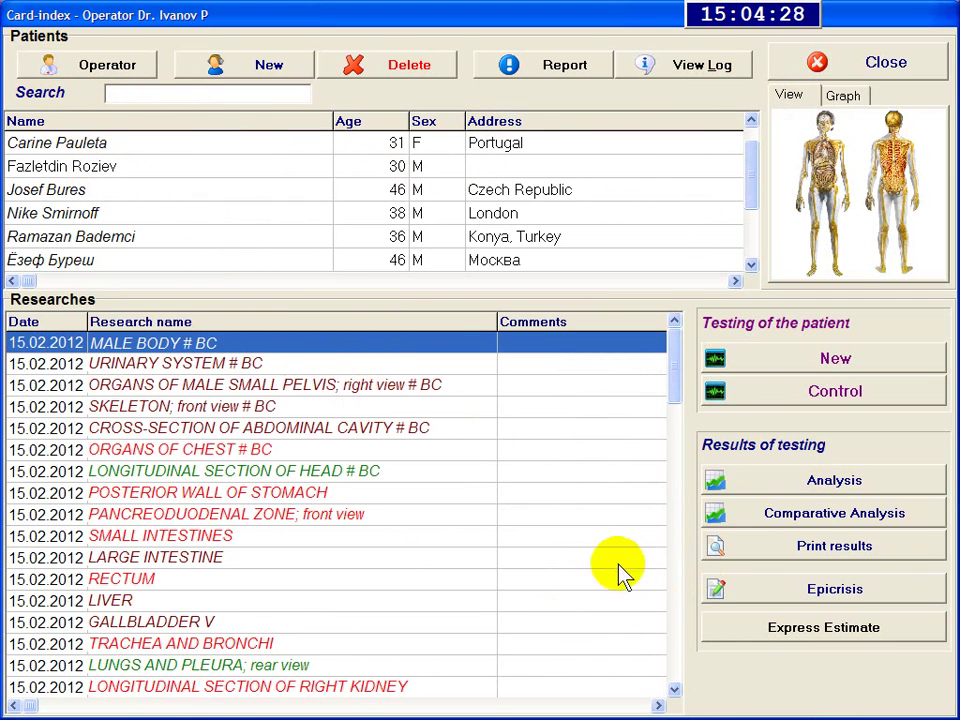
{"action": "key", "text": "End"}
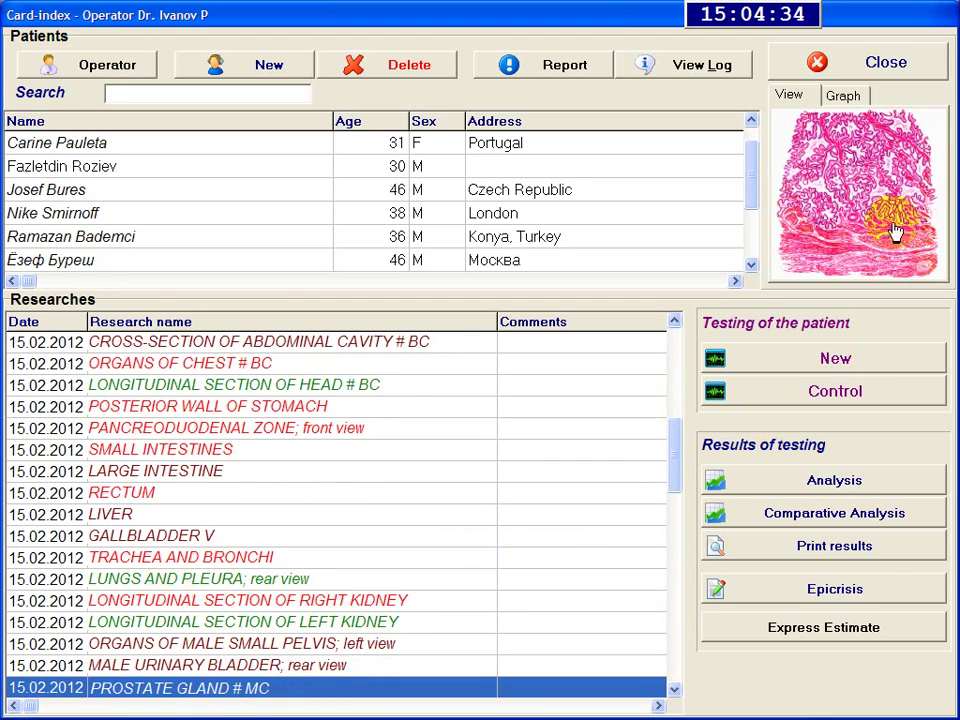
{"action": "key", "text": "Return"}
{"action": "left_click", "coordinate": [739, 193]}
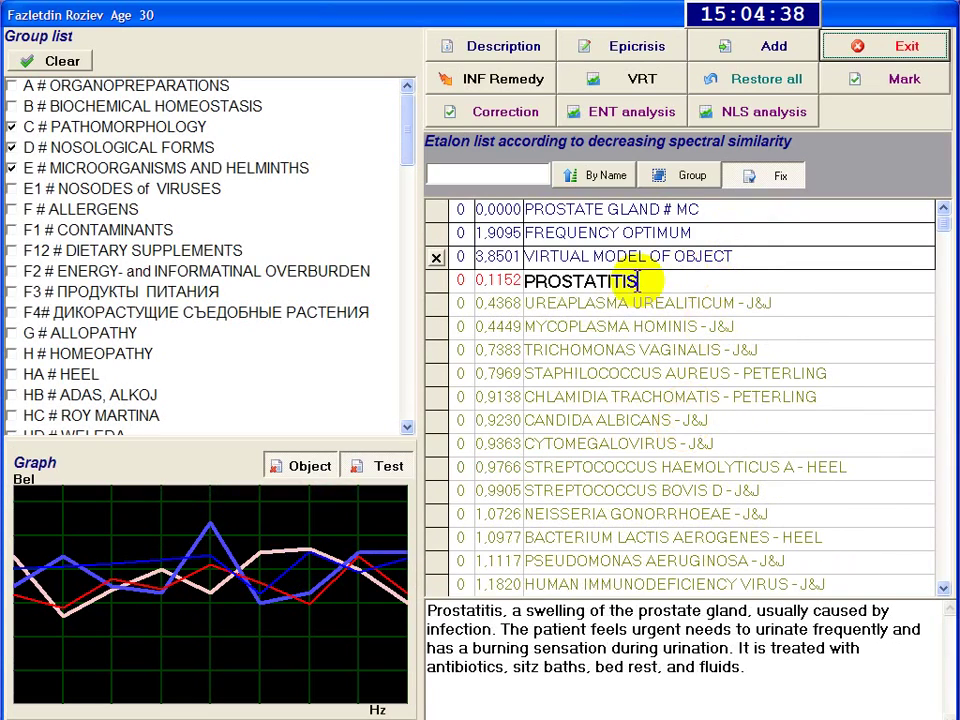
Step: Apply amplitude correction to the prostate etalons UREAPLASMA UREALITICUM, MYCOPLASMA HOMINIS, TRICHOMONAS VAGINALIS and STAPHILOCOCCUS AUREUS
{"action": "left_click", "coordinate": [565, 305]}
{"action": "left_click", "coordinate": [570, 284]}
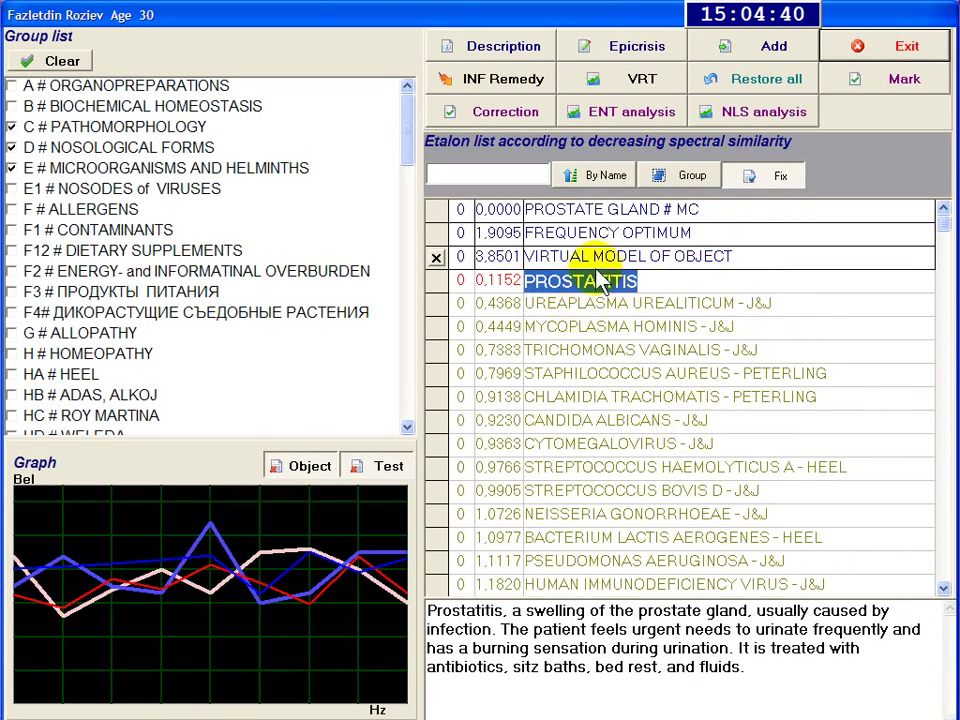
{"action": "key", "text": "Down"}
{"action": "left_click", "coordinate": [498, 303]}
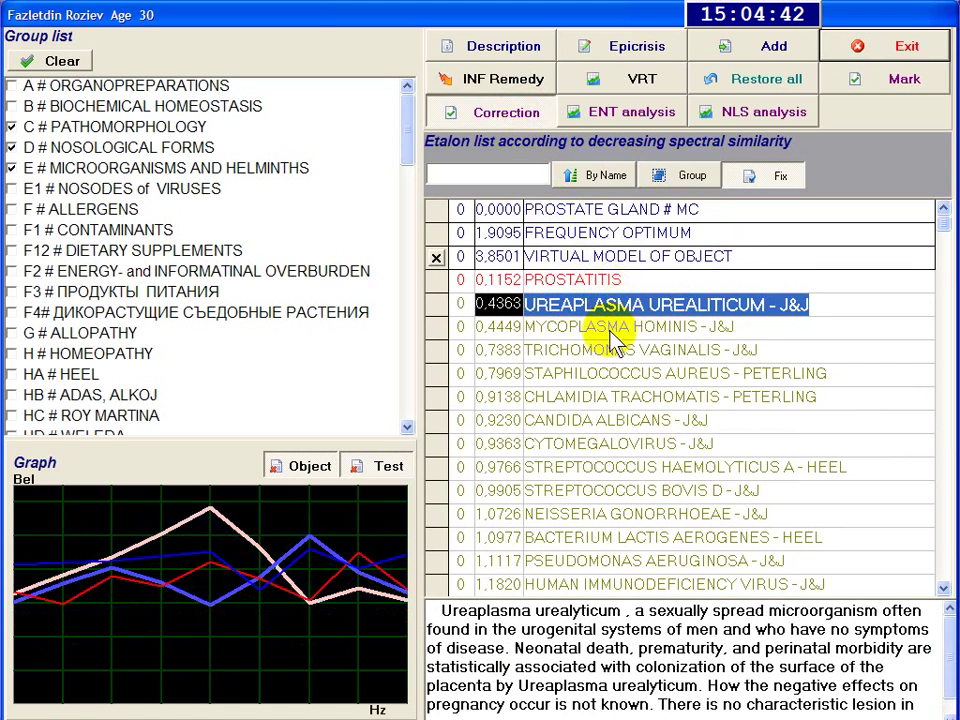
{"action": "key", "text": "Down"}
{"action": "left_click", "coordinate": [615, 330]}
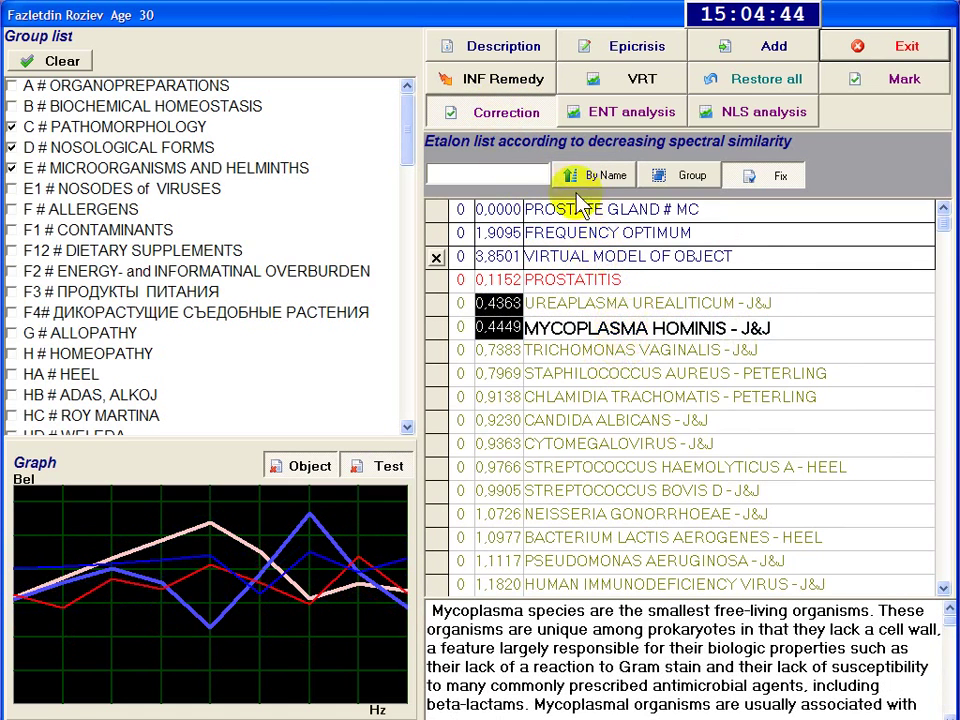
{"action": "key", "text": "Down"}
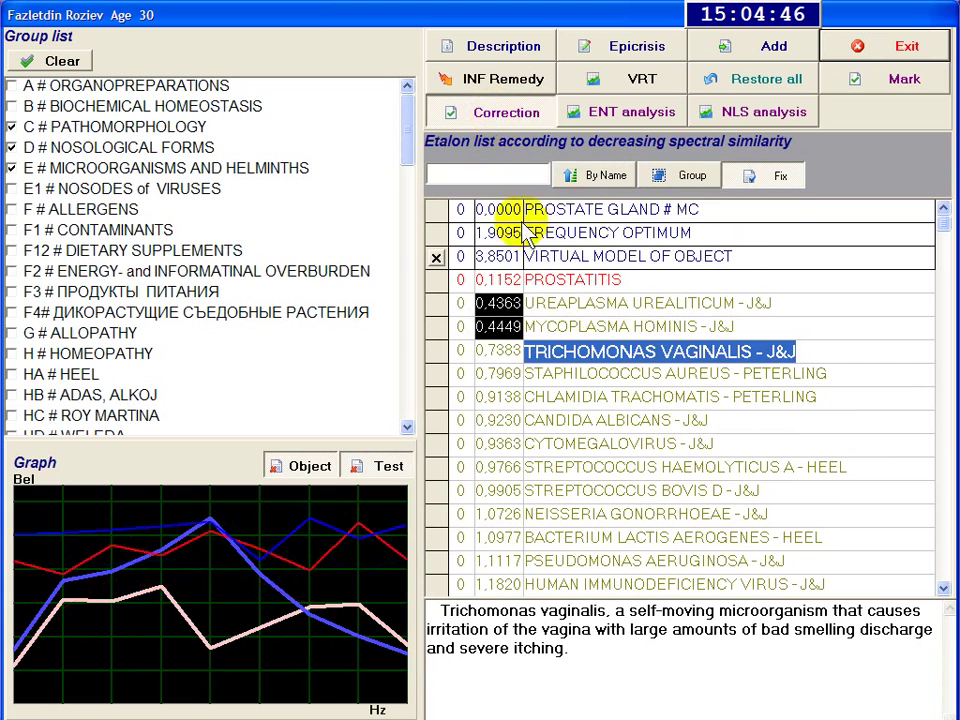
{"action": "left_click", "coordinate": [600, 352]}
{"action": "left_click", "coordinate": [606, 381]}
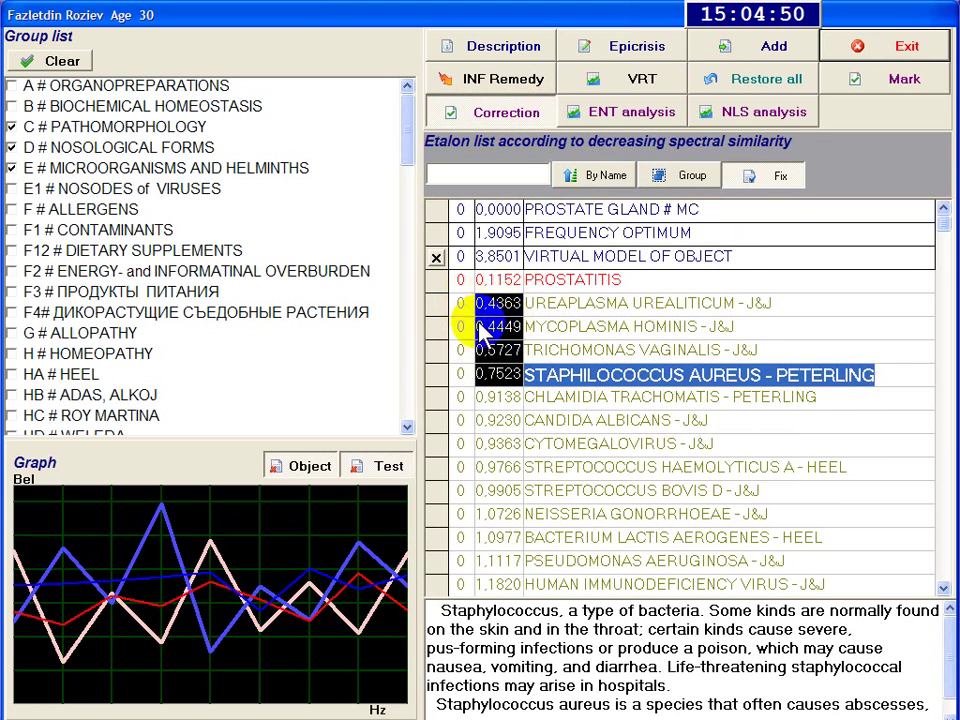
Step: Run ENT analysis on the PROSTATITIS etalon, examine the entropy graph from another angle, and close it
{"action": "left_click", "coordinate": [575, 280]}
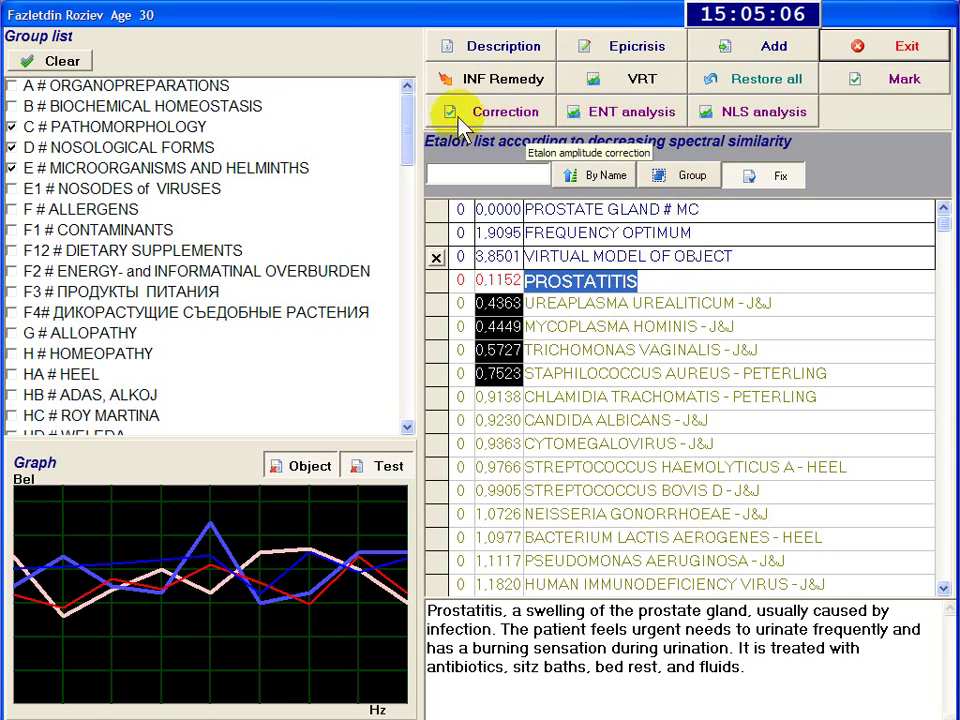
{"action": "left_click", "coordinate": [632, 114]}
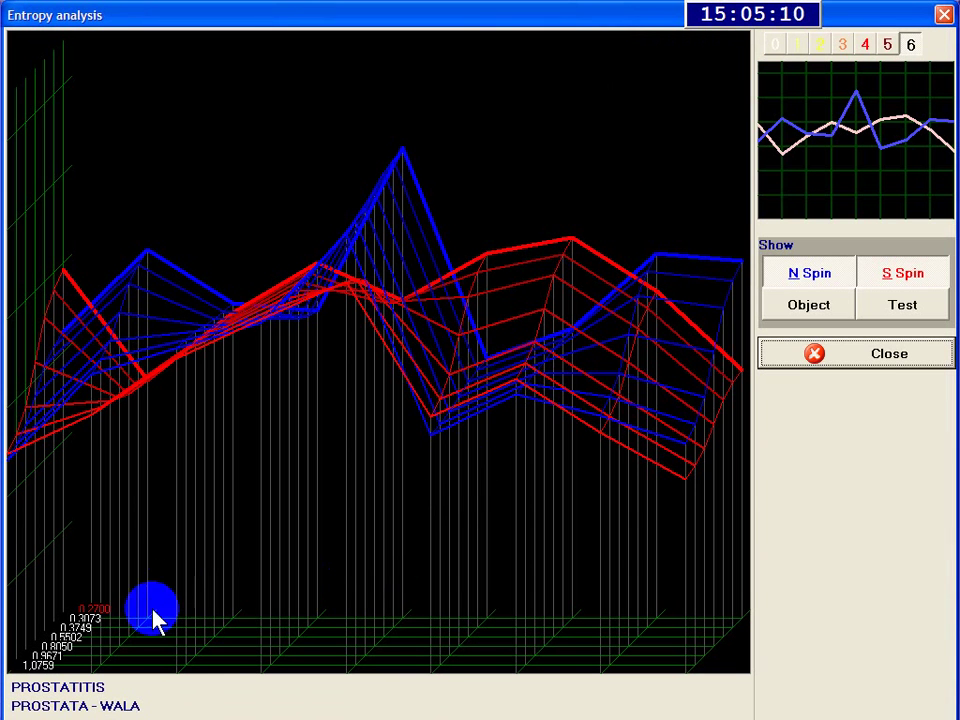
{"action": "left_click_drag", "start_coordinate": [175, 650], "coordinate": [180, 665]}
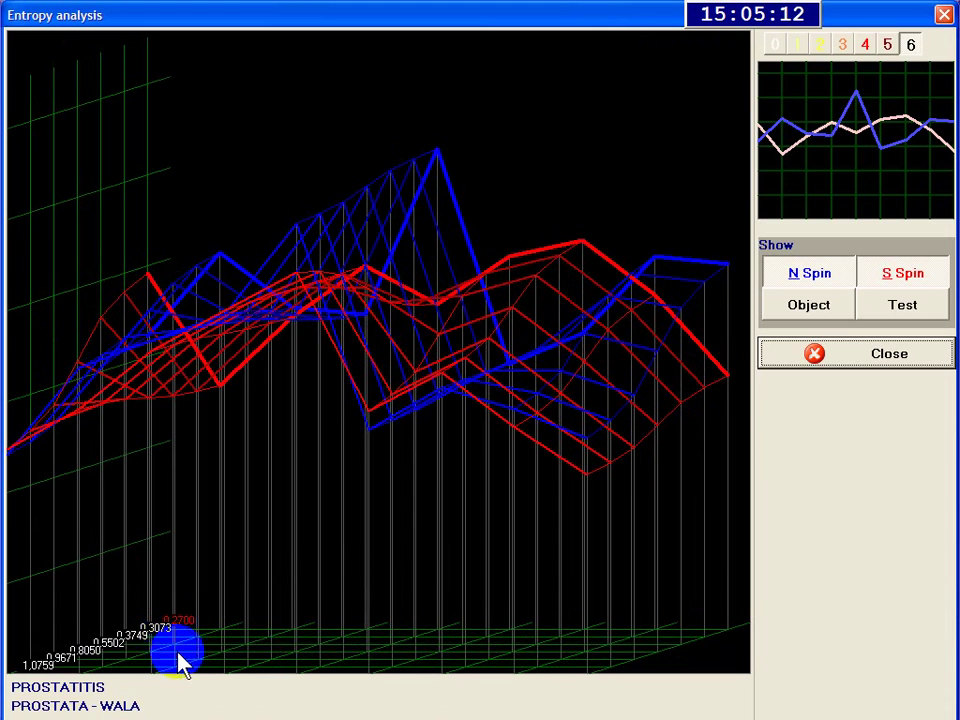
{"action": "left_click", "coordinate": [878, 360]}
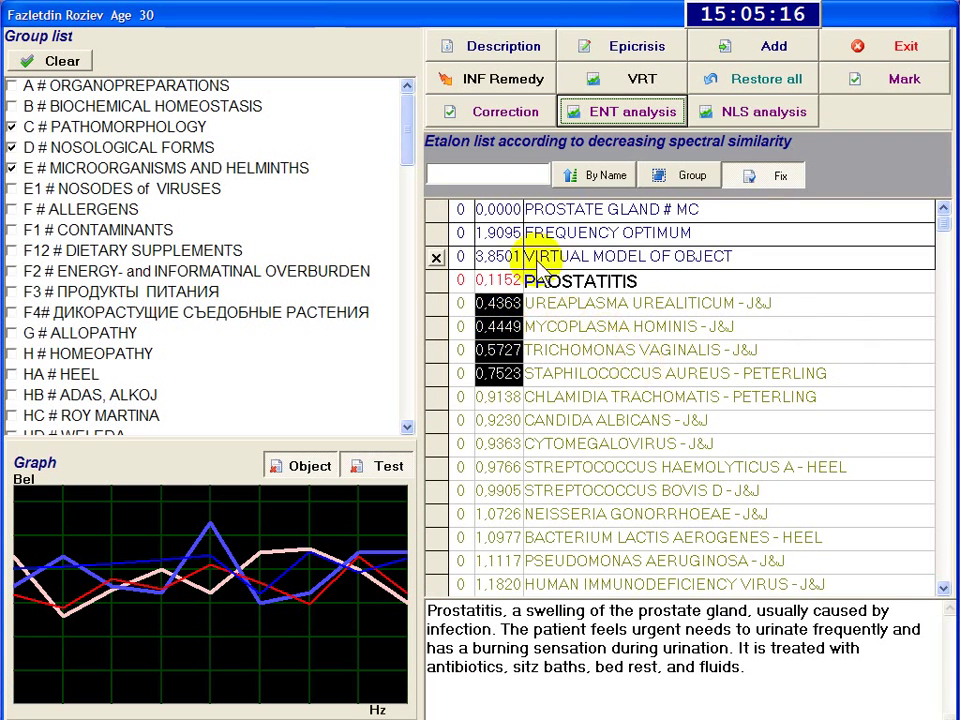
Step: Replace the selected etalon groups for the prostate gland with P # HERBALIFE
{"action": "left_click", "coordinate": [754, 58]}
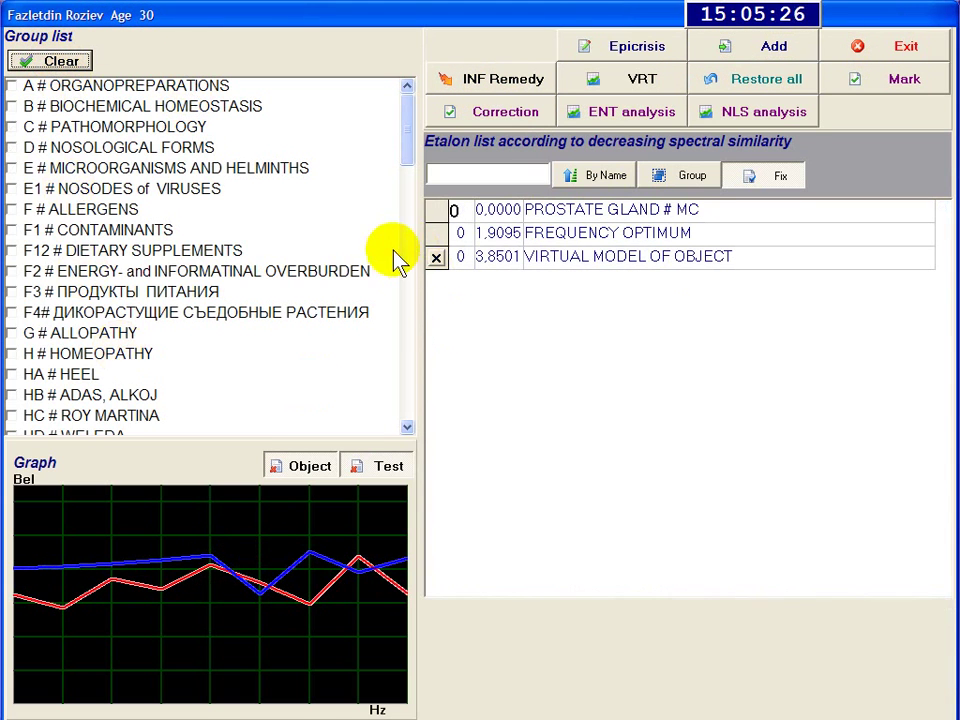
{"action": "left_click", "coordinate": [406, 288]}
{"action": "left_click", "coordinate": [407, 360]}
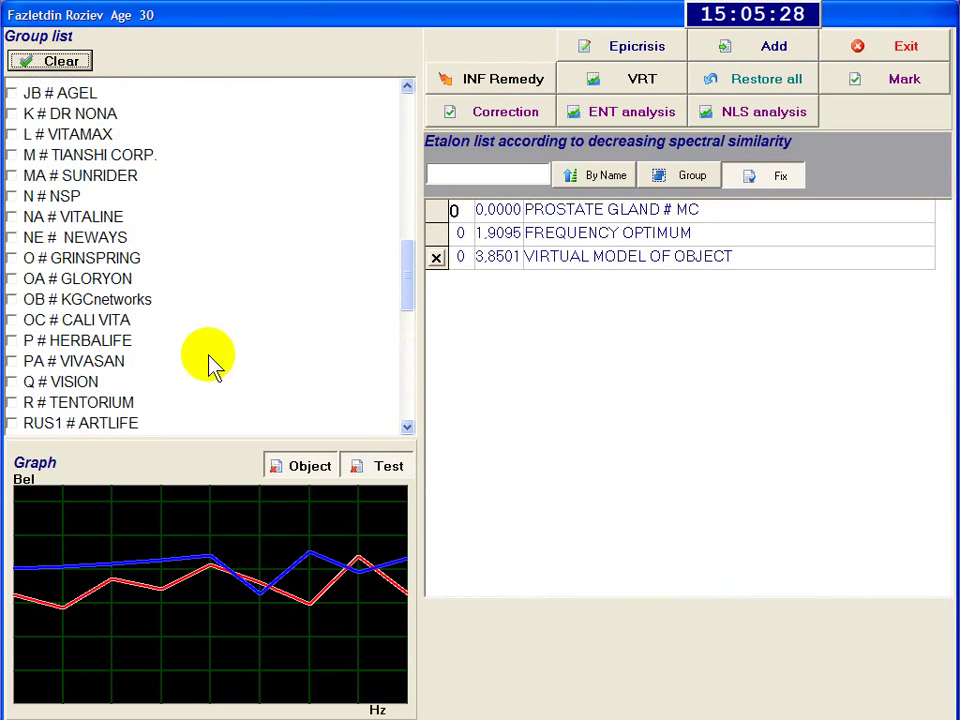
{"action": "left_click", "coordinate": [80, 340]}
Step: Run VRT tests on the prostate with the HERBALIFE remedies PROTEINE CHOCOLATE BARS, Xtra-Cal and SCHIZANDRA PLUS
{"action": "left_click", "coordinate": [611, 281]}
{"action": "key", "text": "Down"}
{"action": "key", "text": "Up"}
{"action": "left_click", "coordinate": [630, 85]}
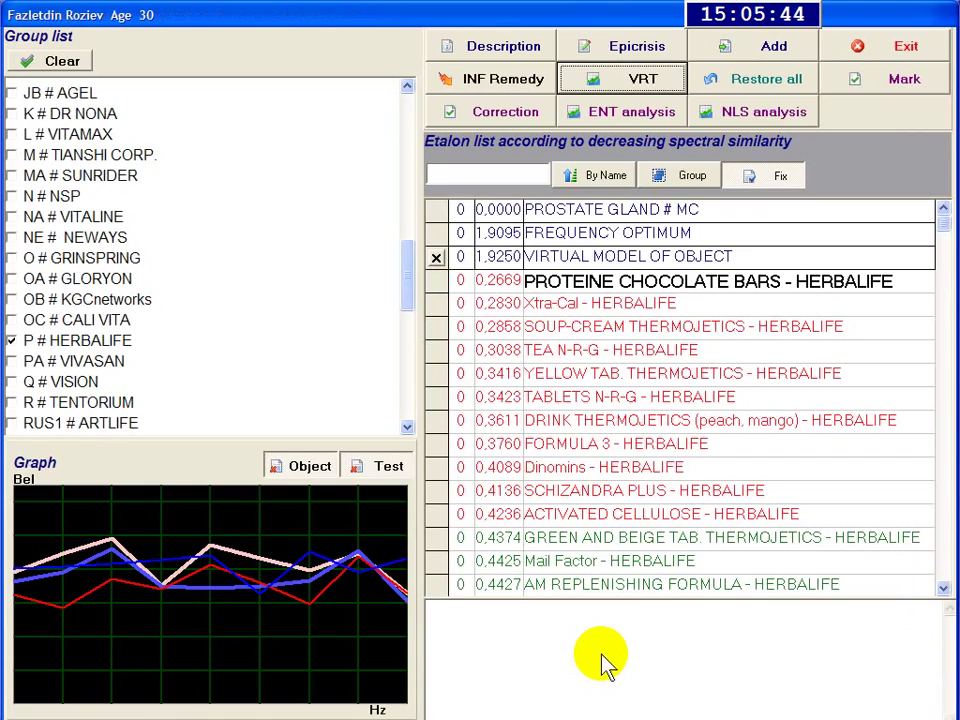
{"action": "left_click", "coordinate": [560, 305]}
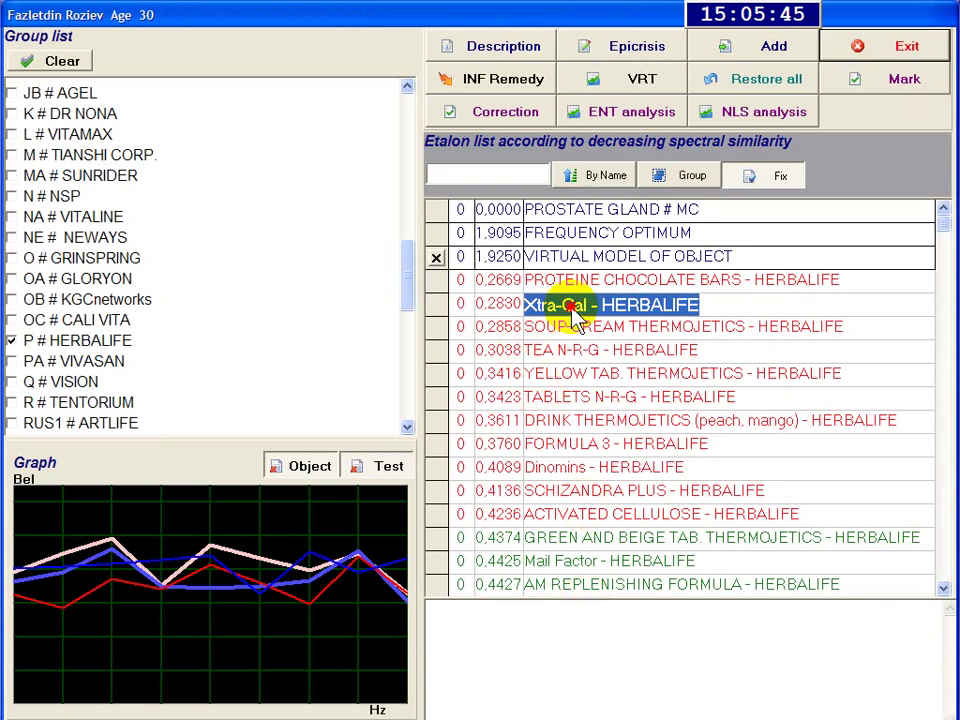
{"action": "left_click", "coordinate": [625, 84]}
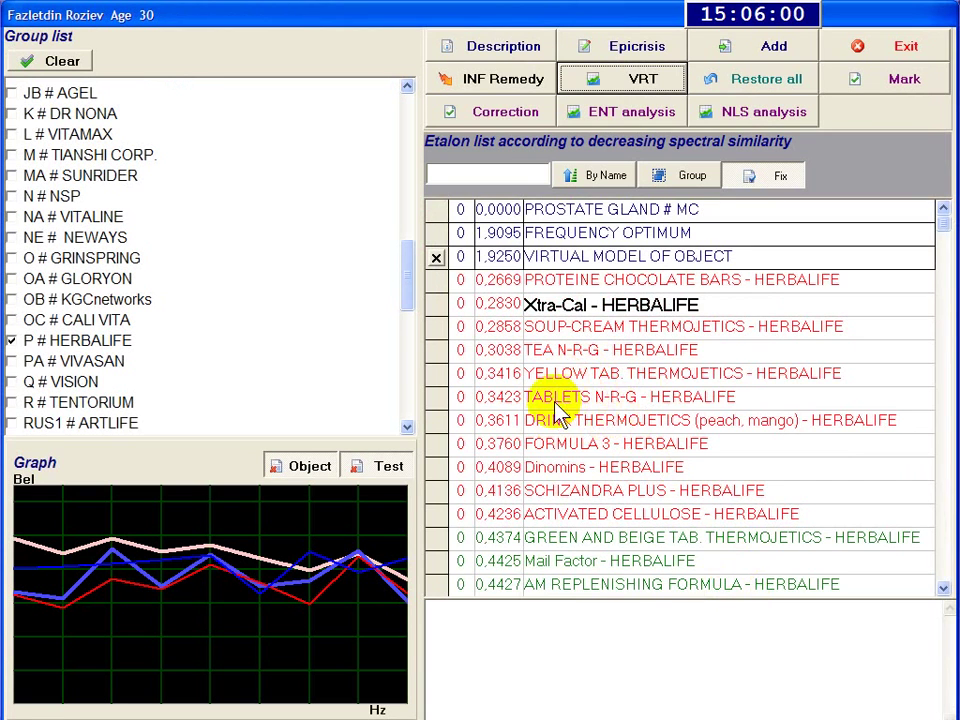
{"action": "left_click", "coordinate": [578, 456]}
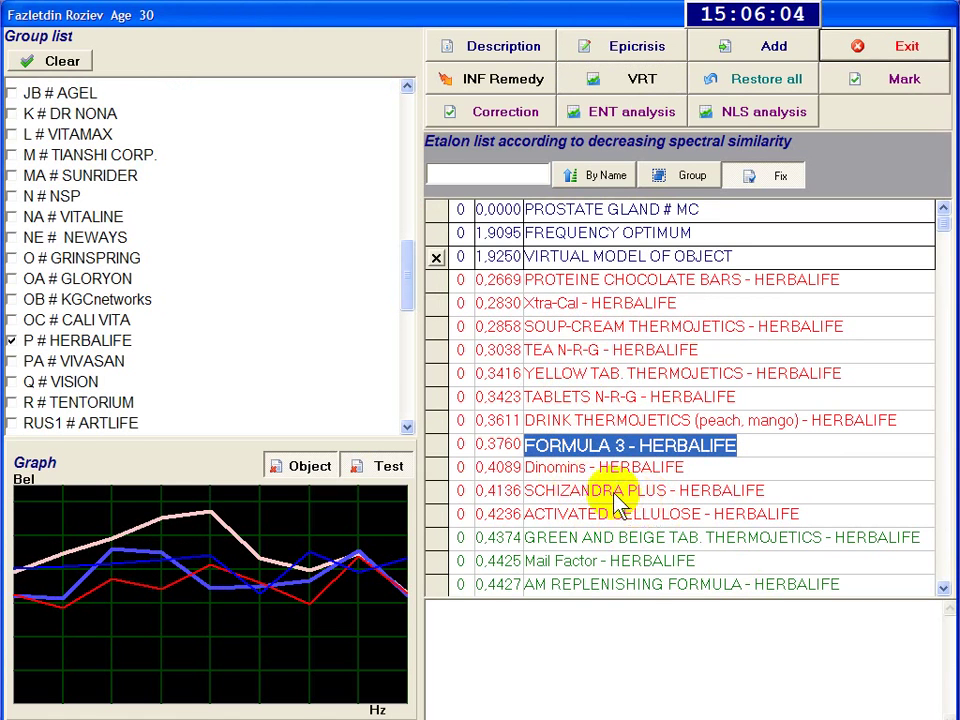
{"action": "left_click", "coordinate": [575, 490]}
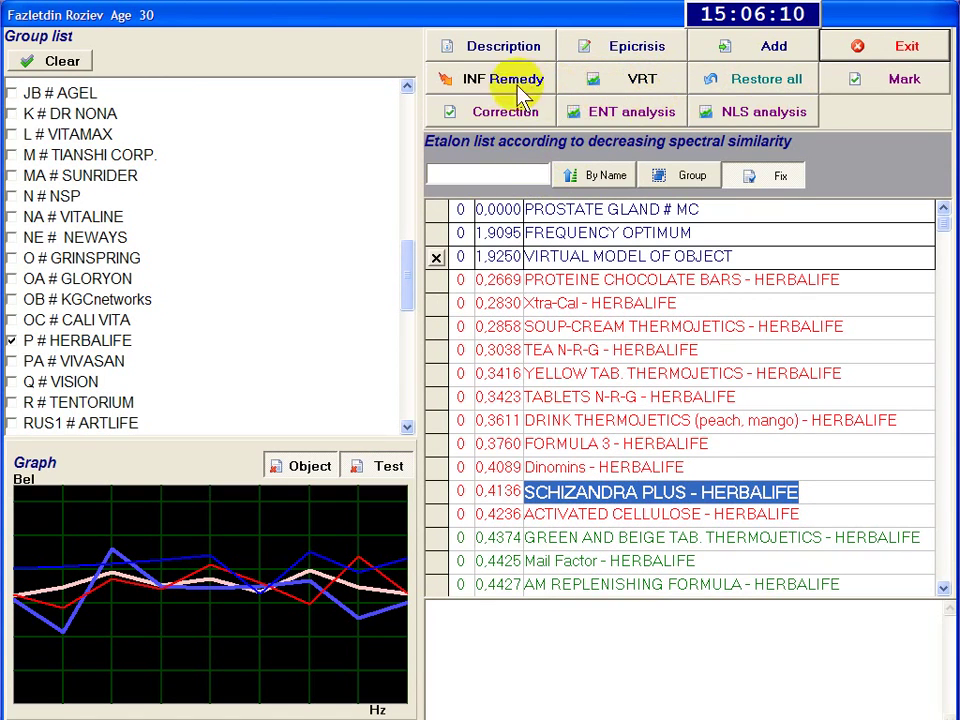
{"action": "left_click", "coordinate": [627, 84]}
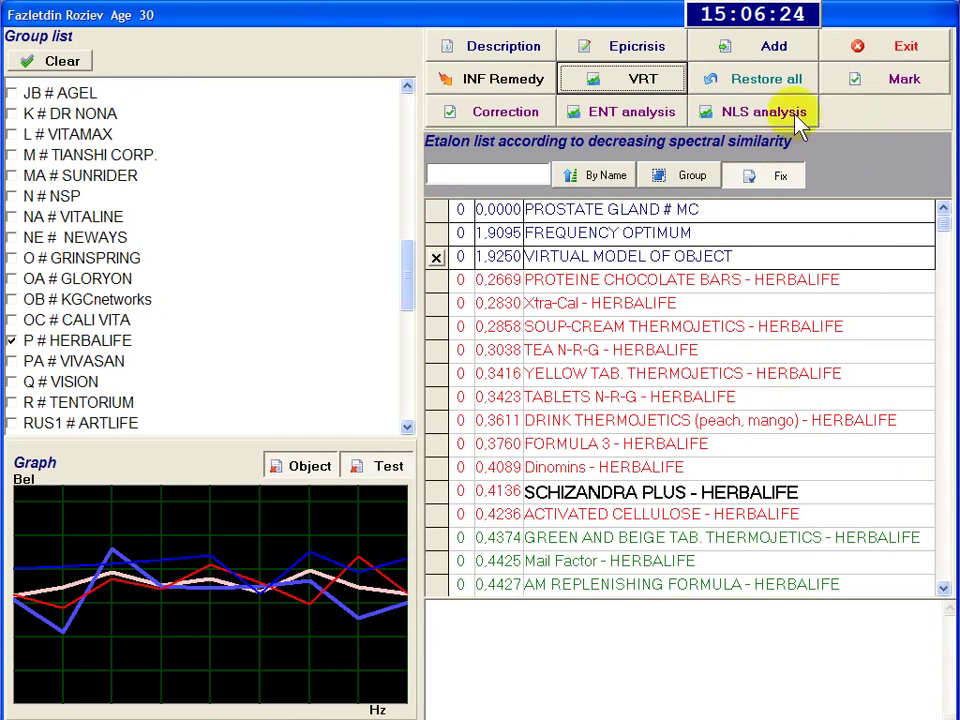
Step: Leave the etalon list, apply INF Influence to PROSTATE GLAND # MC with an evaluation, and close the analysis
{"action": "left_click", "coordinate": [893, 47]}
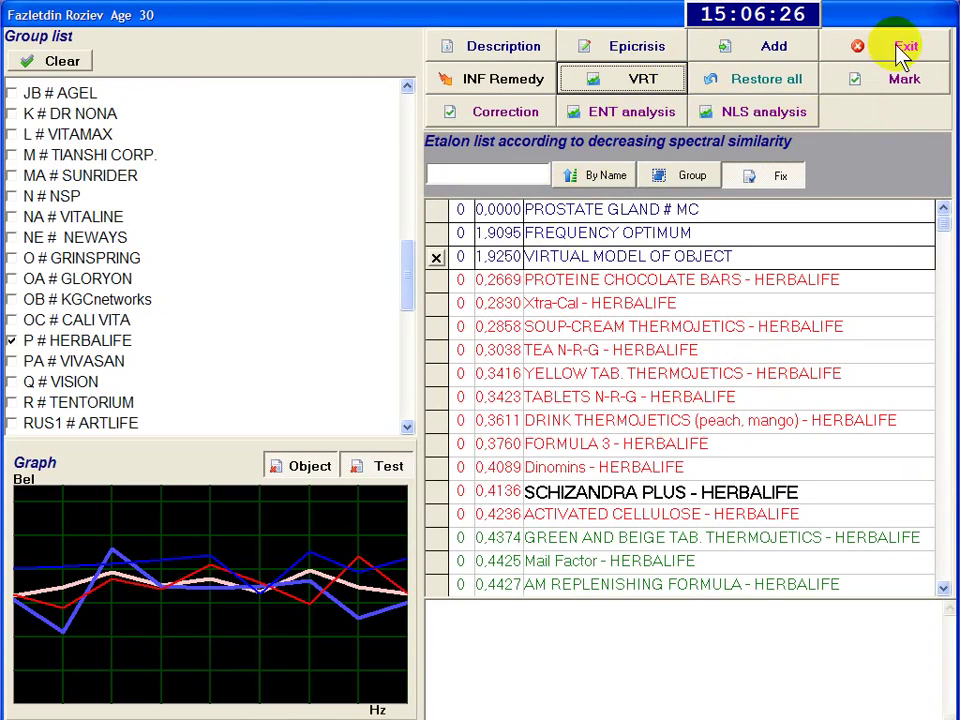
{"action": "left_click", "coordinate": [336, 670]}
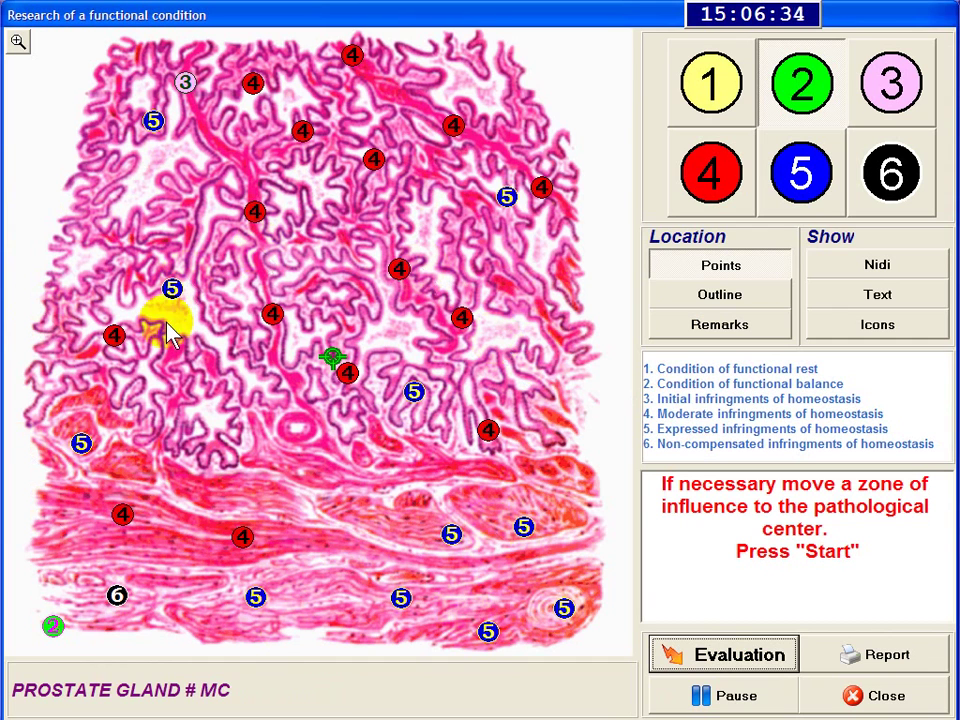
{"action": "left_click", "coordinate": [698, 652]}
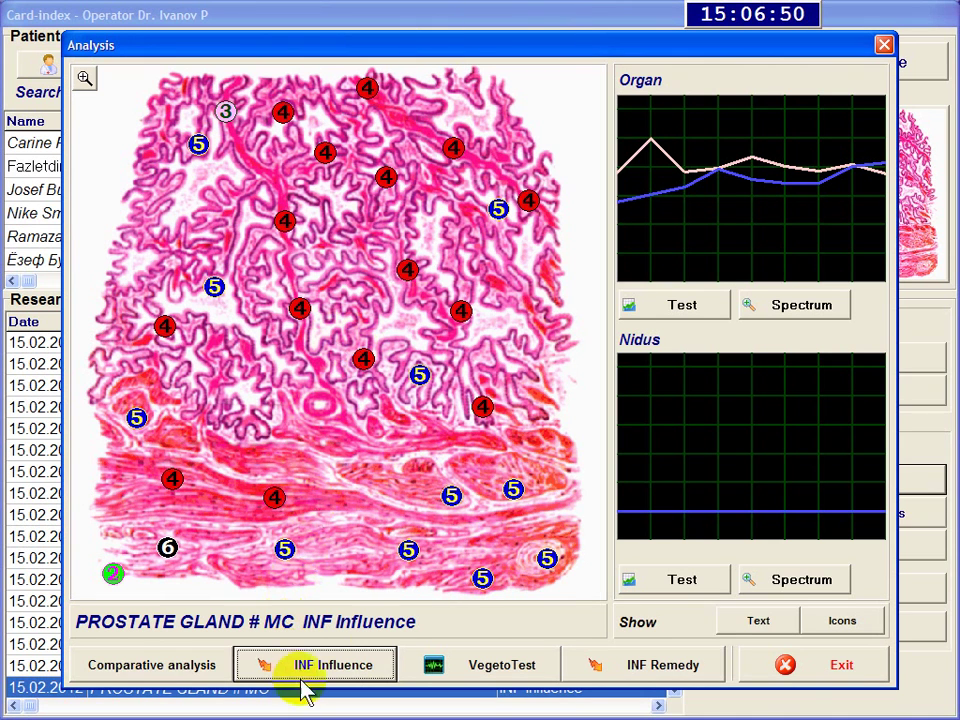
{"action": "left_click", "coordinate": [652, 492]}
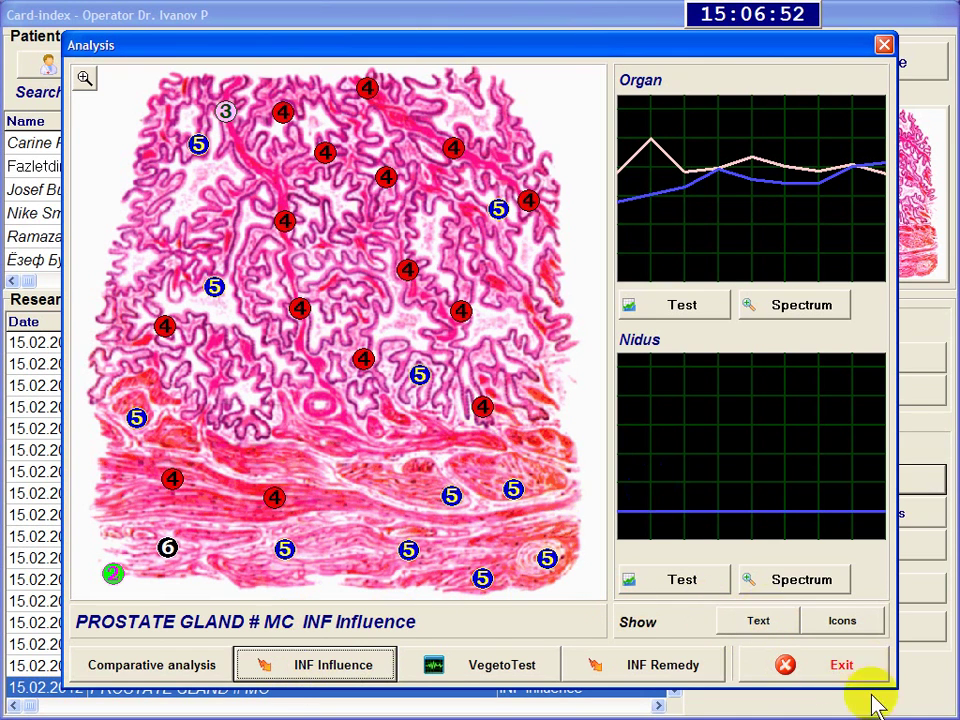
{"action": "left_click", "coordinate": [822, 668]}
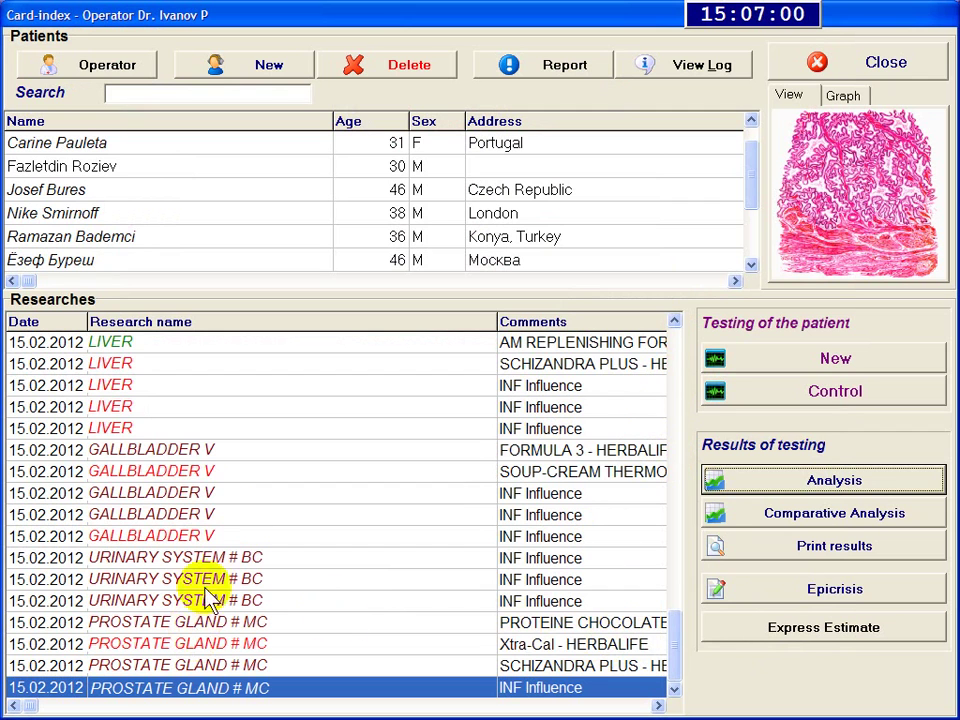
Step: Find the BLOOD CELLS # MC research in the patient's research list and open its analysis
{"action": "key", "text": "Page_Up"}
{"action": "key", "text": "Page_Up"}
{"action": "key", "text": "Page_Up"}
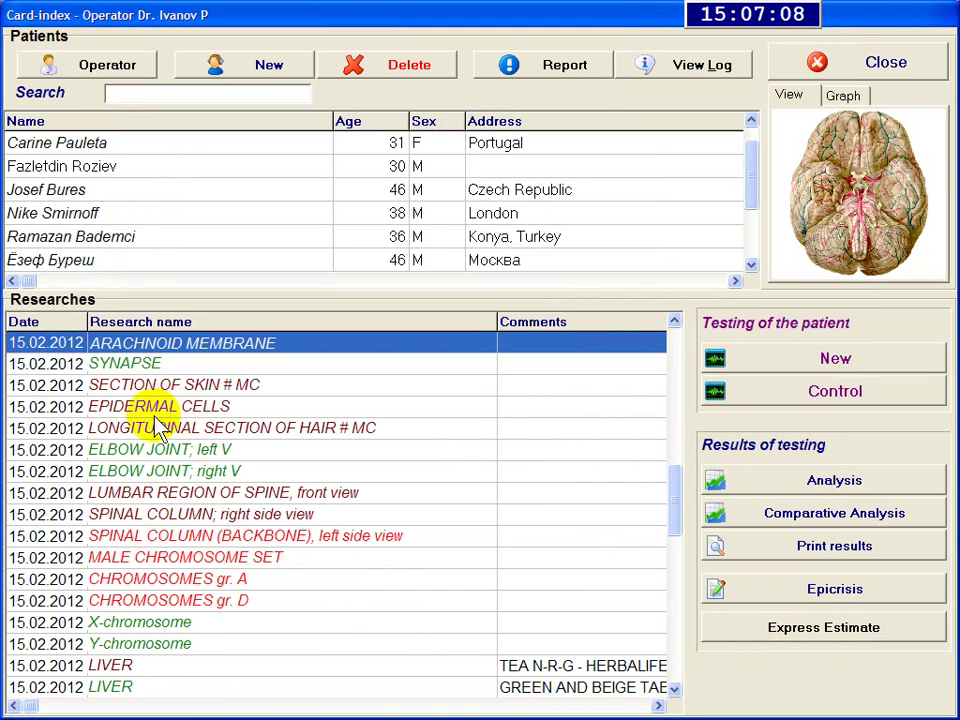
{"action": "left_click", "coordinate": [217, 408]}
{"action": "key", "text": "Up"}
{"action": "key", "text": "Up"}
{"action": "key", "text": "Up"}
{"action": "key", "text": "Up"}
{"action": "key", "text": "Up"}
{"action": "key", "text": "Up"}
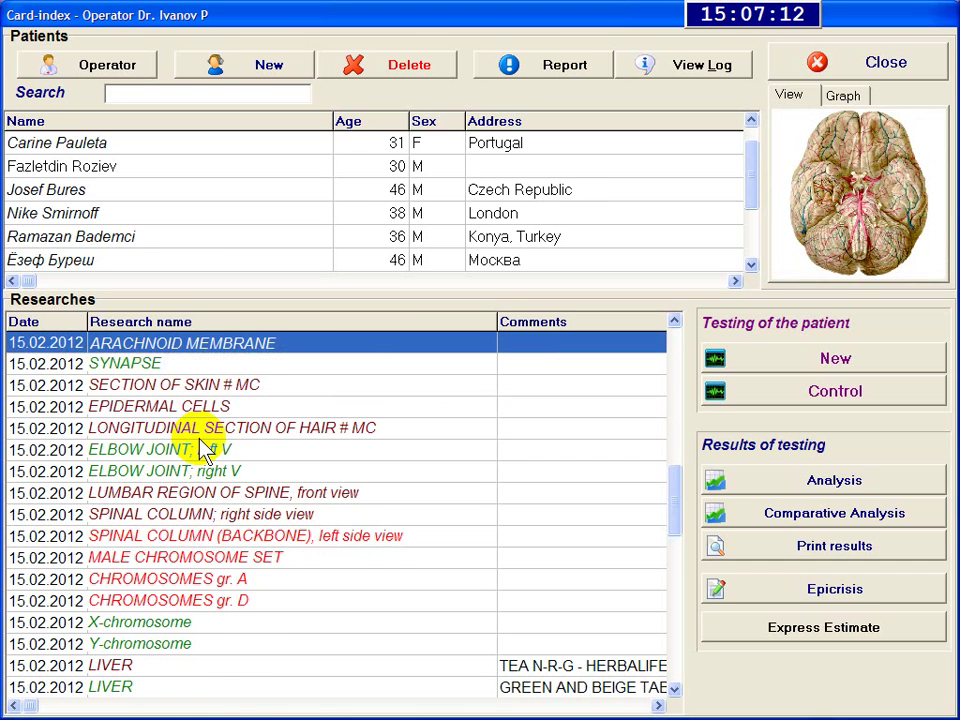
{"action": "key", "text": "Up"}
{"action": "key", "text": "Up"}
{"action": "key", "text": "Up"}
{"action": "key", "text": "Up"}
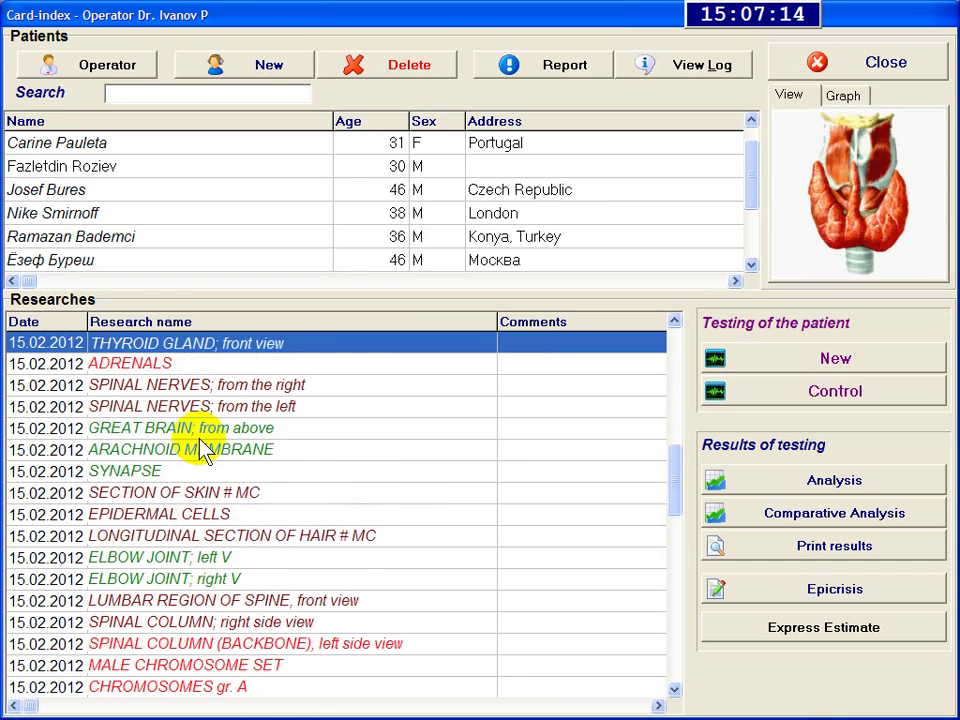
{"action": "key", "text": "Up"}
{"action": "key", "text": "Down"}
{"action": "key", "text": "Down"}
{"action": "key", "text": "Up"}
{"action": "key", "text": "Down"}
{"action": "left_click", "coordinate": [895, 398]}
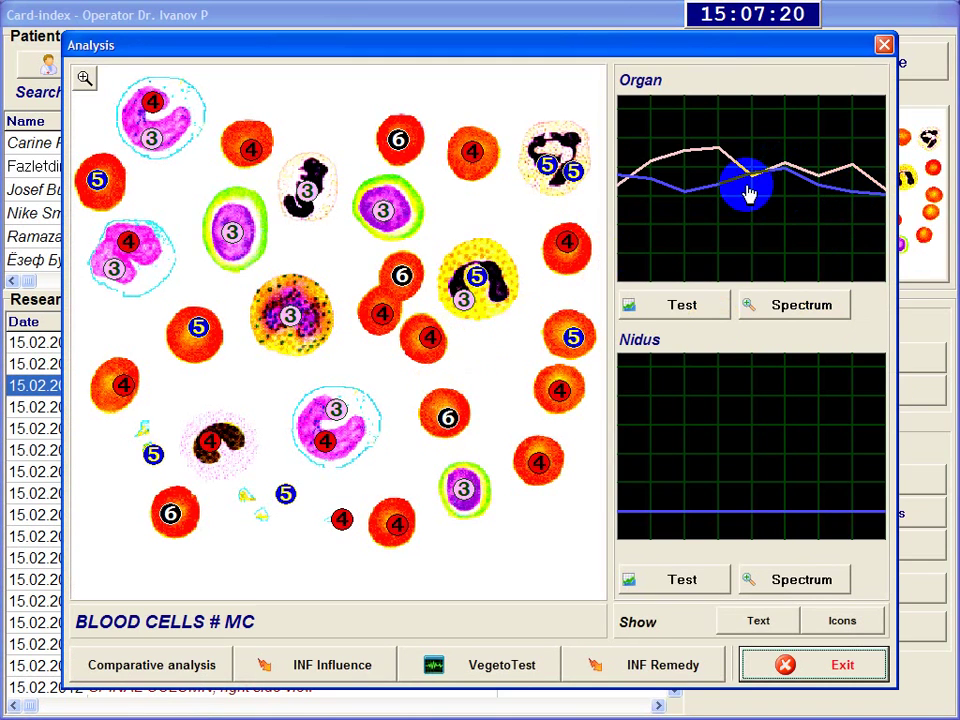
Step: Show the etalon list for the blood cells with only the C # PATHOMORPHOLOGY and D # NOSOLOGICAL FORMS groups selected
{"action": "left_click", "coordinate": [744, 204]}
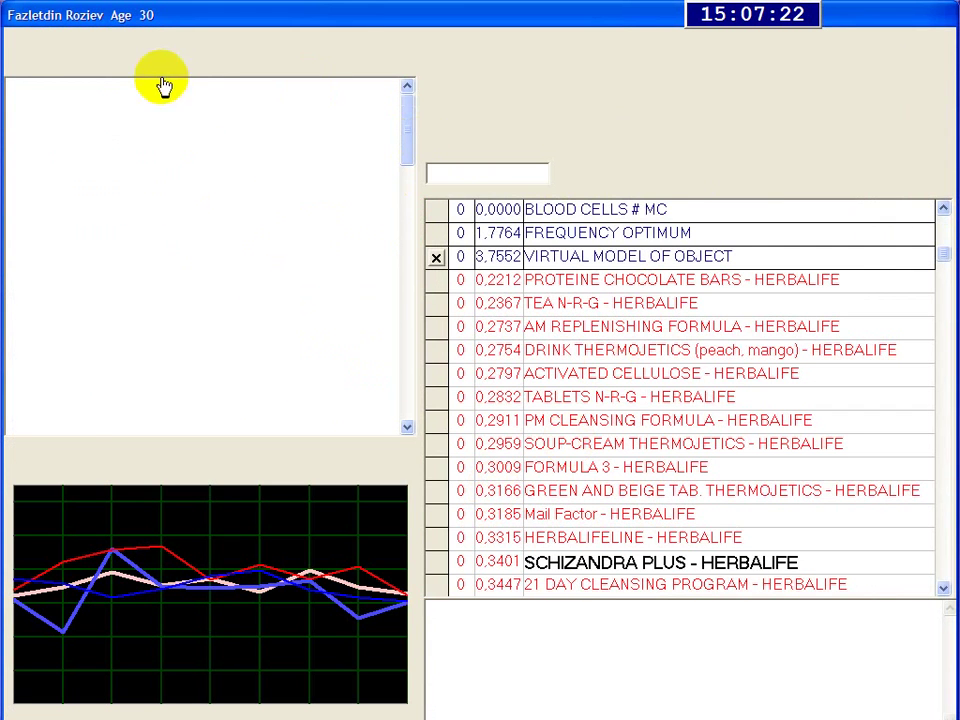
{"action": "left_click", "coordinate": [47, 57]}
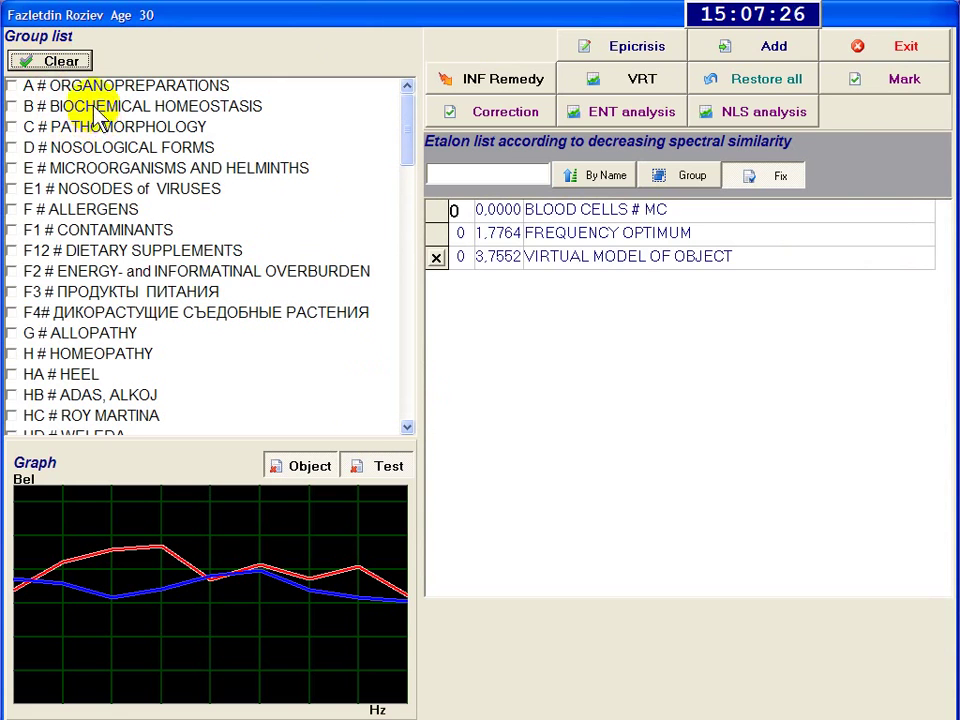
{"action": "left_click", "coordinate": [81, 128]}
{"action": "left_click", "coordinate": [77, 147]}
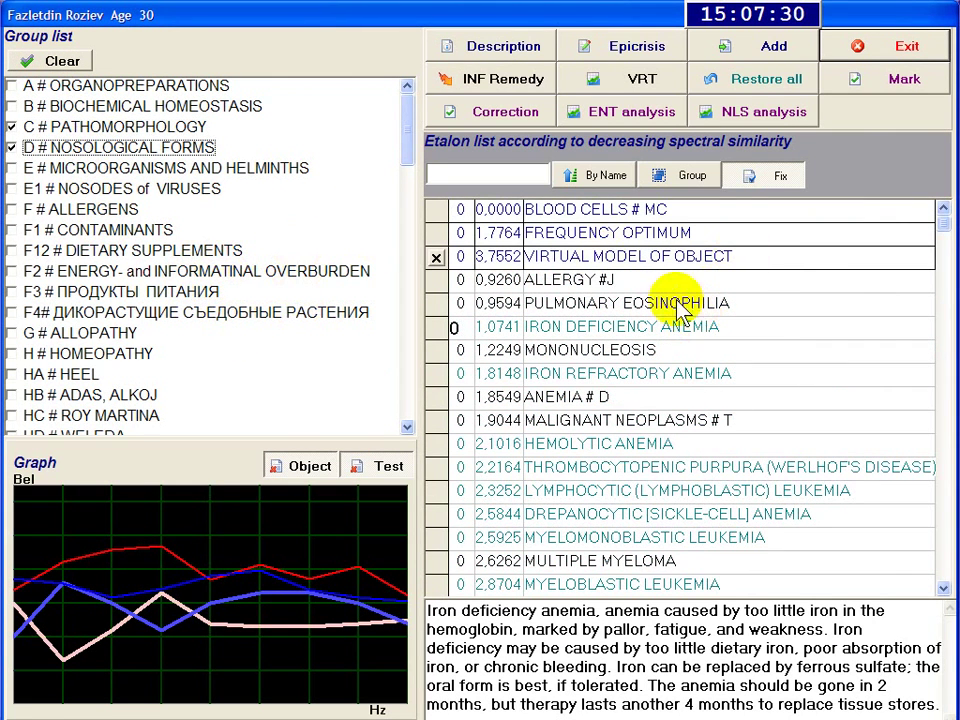
Step: Apply correction to the blood cells' ALLERGY #J etalon, view the PULMONARY EOSINOPHILIA etalon, and close the analysis
{"action": "left_click", "coordinate": [917, 277]}
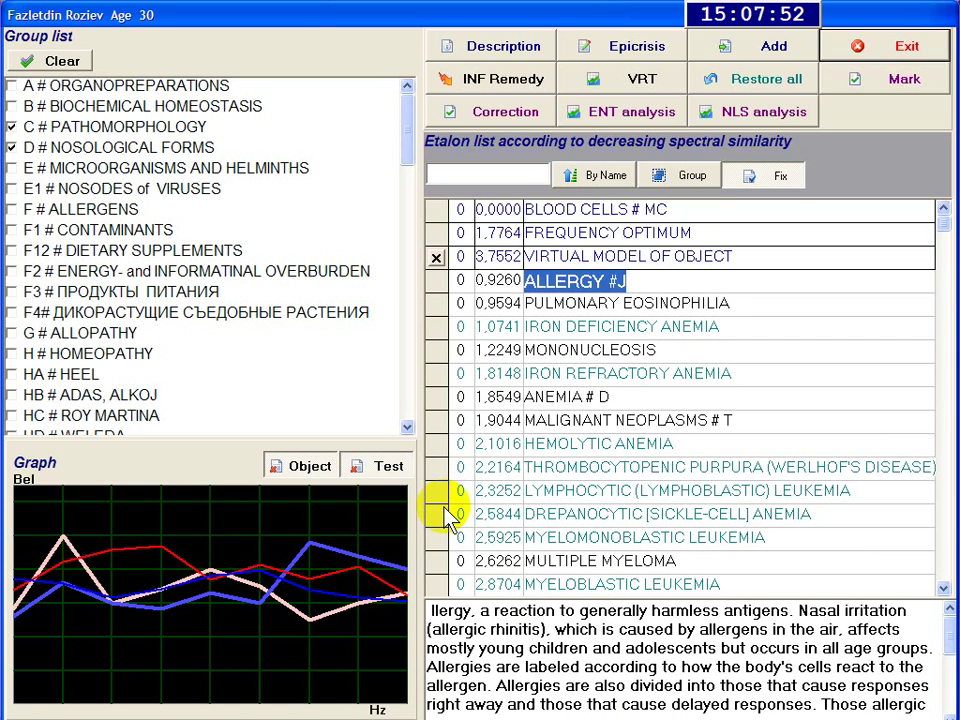
{"action": "left_click", "coordinate": [590, 281]}
{"action": "left_click", "coordinate": [592, 306]}
{"action": "left_click", "coordinate": [542, 281]}
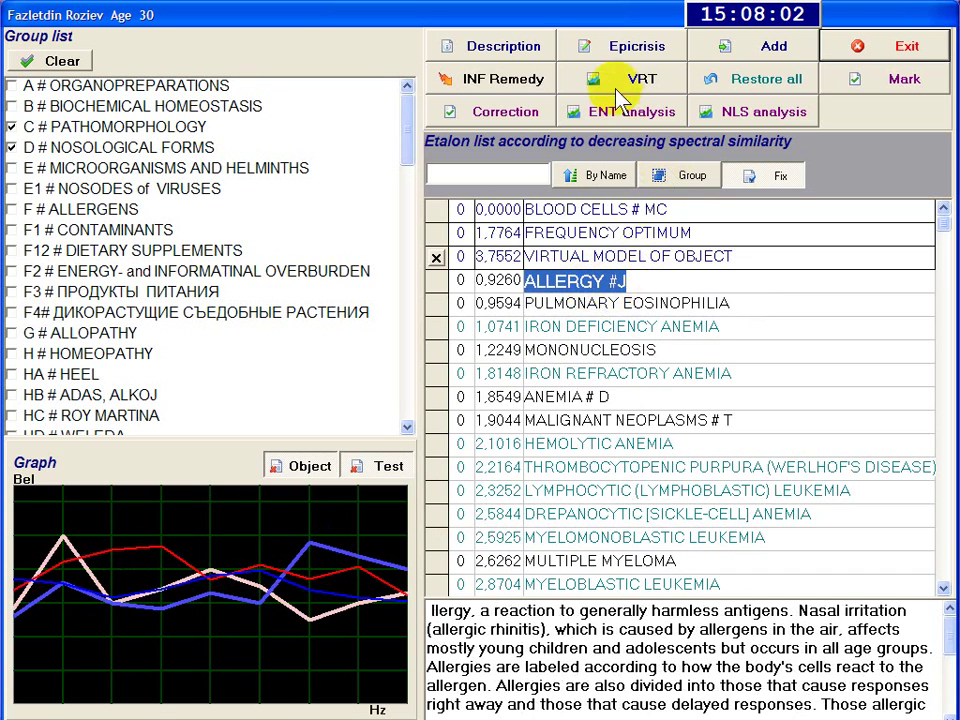
{"action": "left_click", "coordinate": [518, 116]}
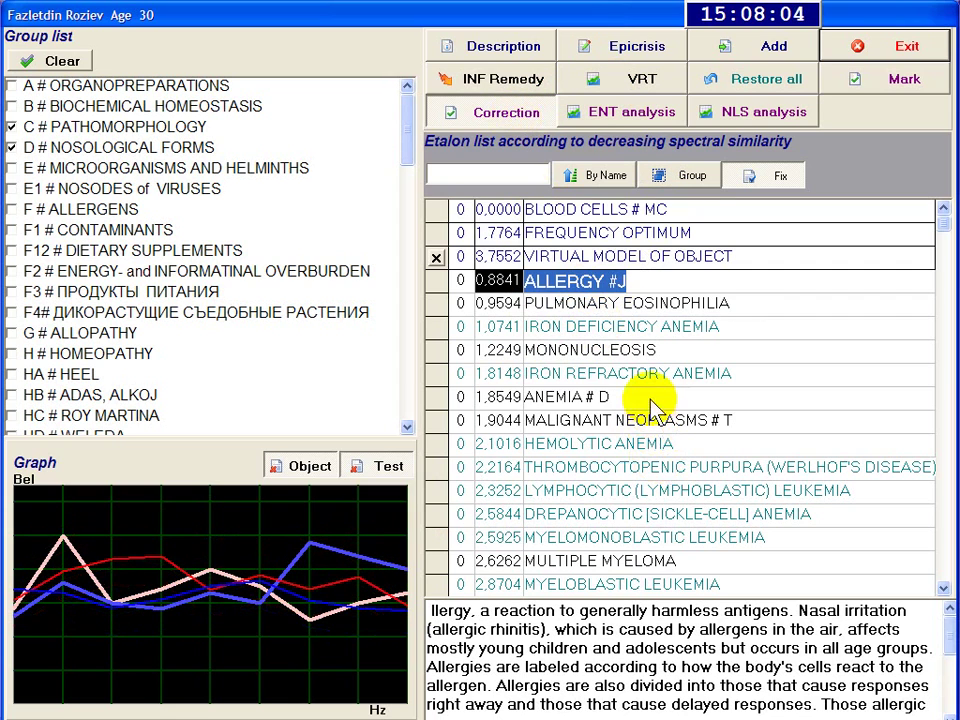
{"action": "left_click", "coordinate": [616, 302]}
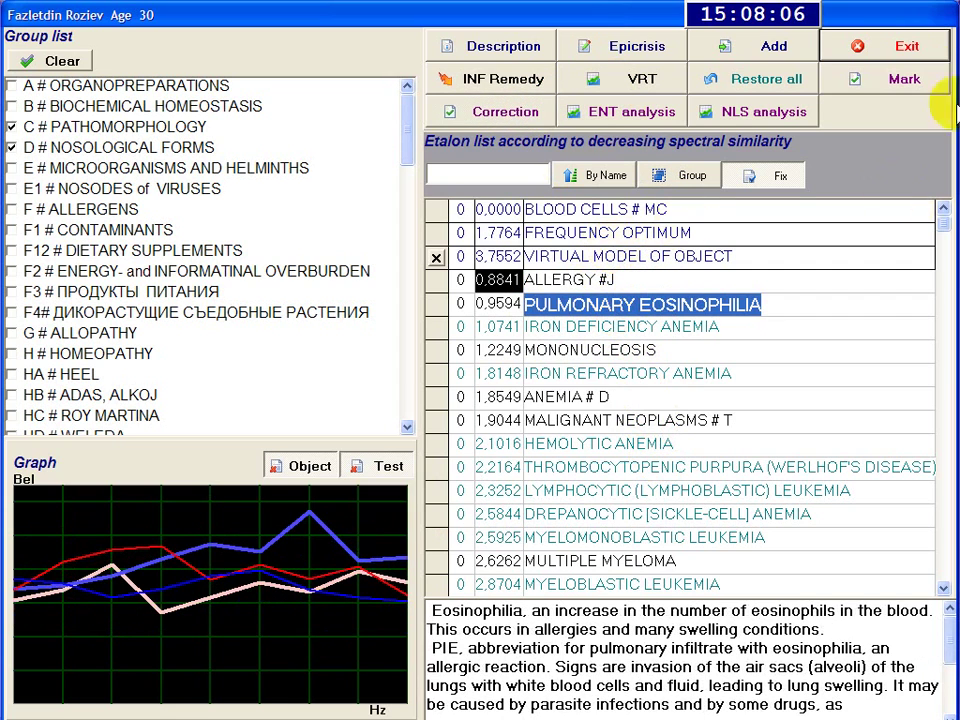
{"action": "left_click", "coordinate": [907, 46]}
{"action": "left_click", "coordinate": [788, 667]}
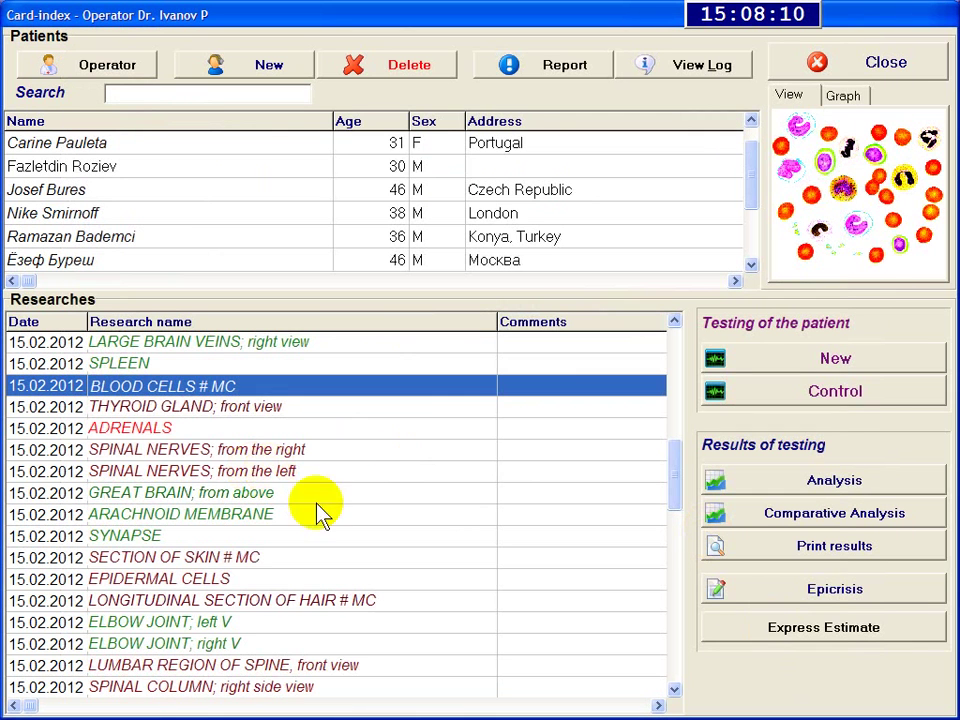
Step: Look through the patient's intestine, pancreoduodenal and stomach researches, then view and close the POSTERIOR WALL OF STOMACH analysis
{"action": "left_click", "coordinate": [674, 388]}
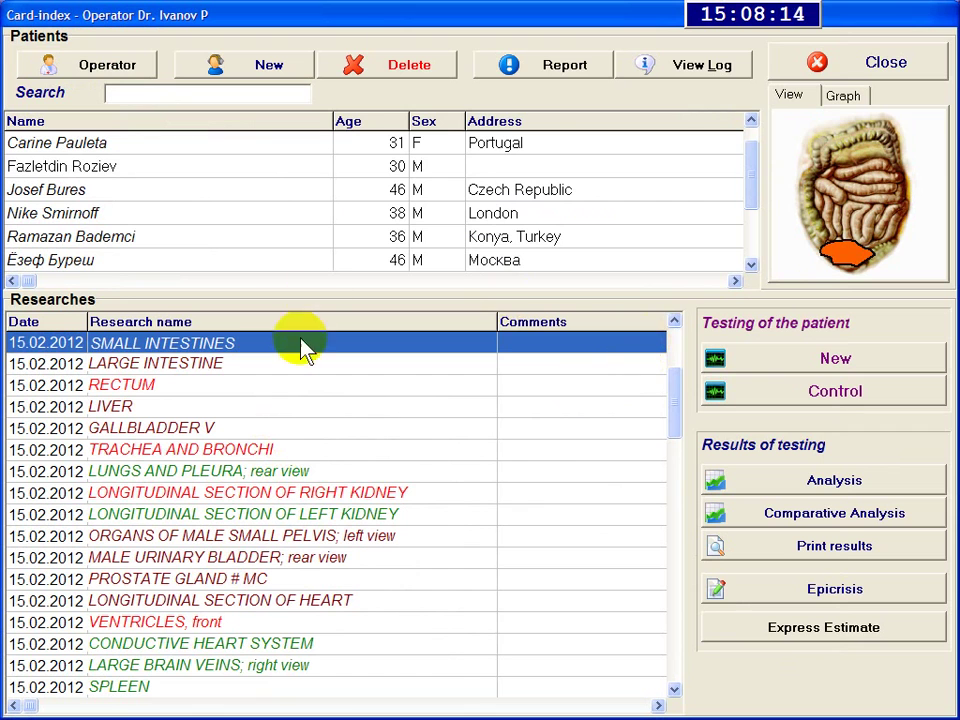
{"action": "left_click", "coordinate": [285, 366]}
{"action": "left_click", "coordinate": [675, 360]}
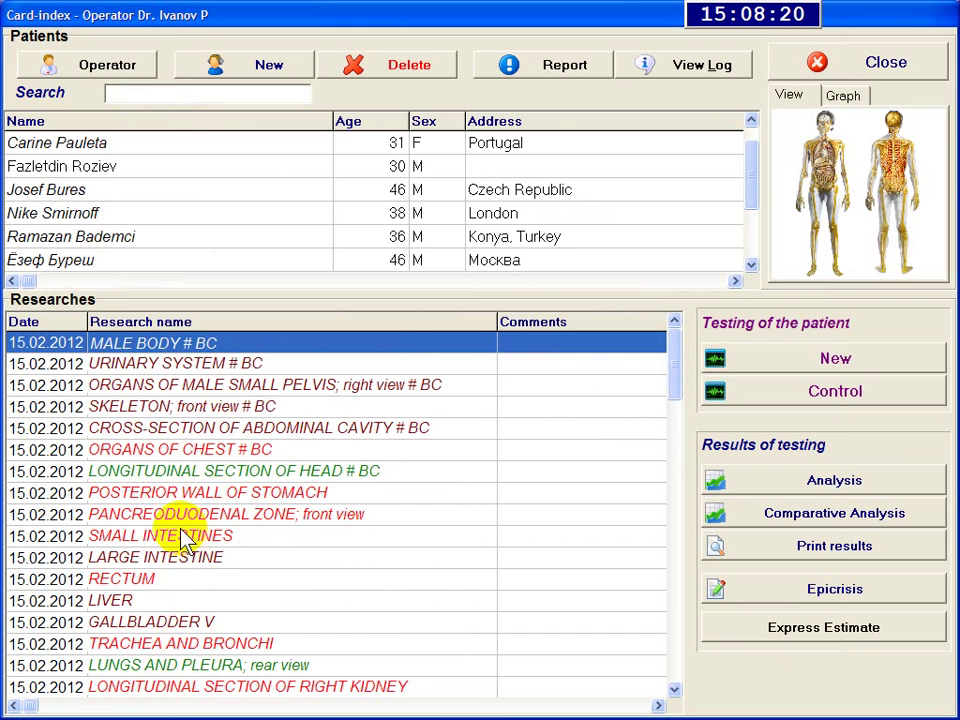
{"action": "left_click", "coordinate": [181, 537]}
{"action": "left_click", "coordinate": [185, 558]}
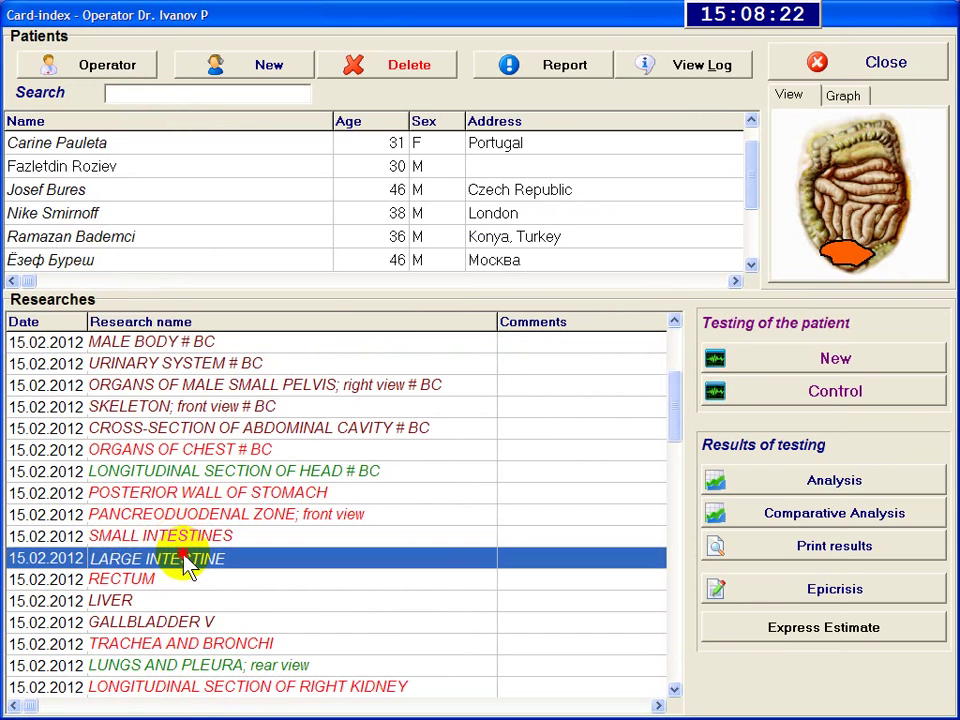
{"action": "left_click", "coordinate": [184, 516]}
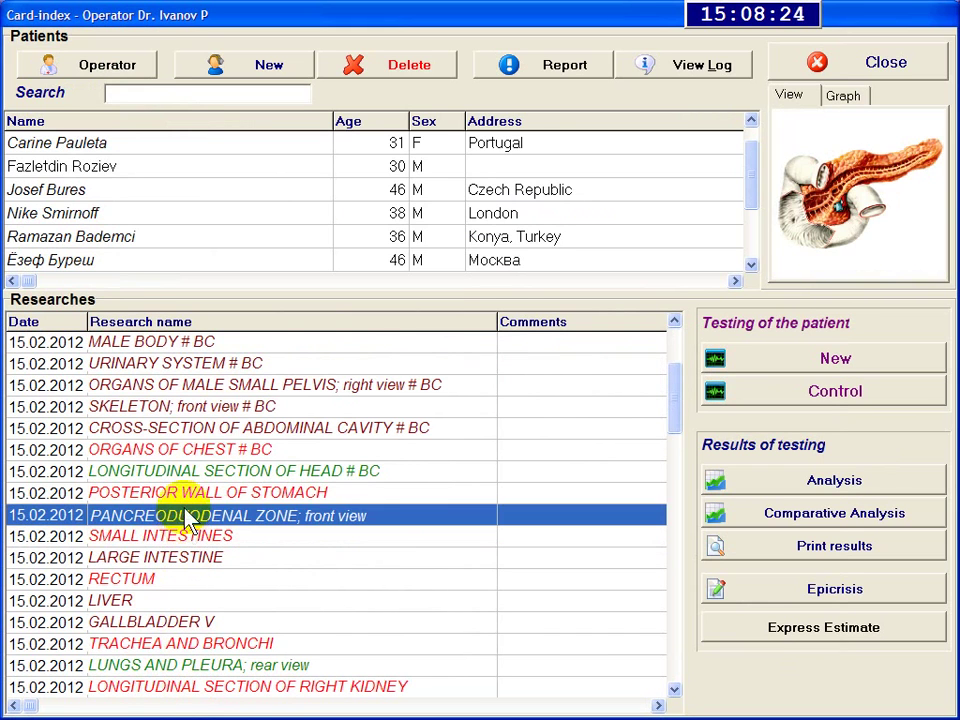
{"action": "left_click", "coordinate": [197, 494]}
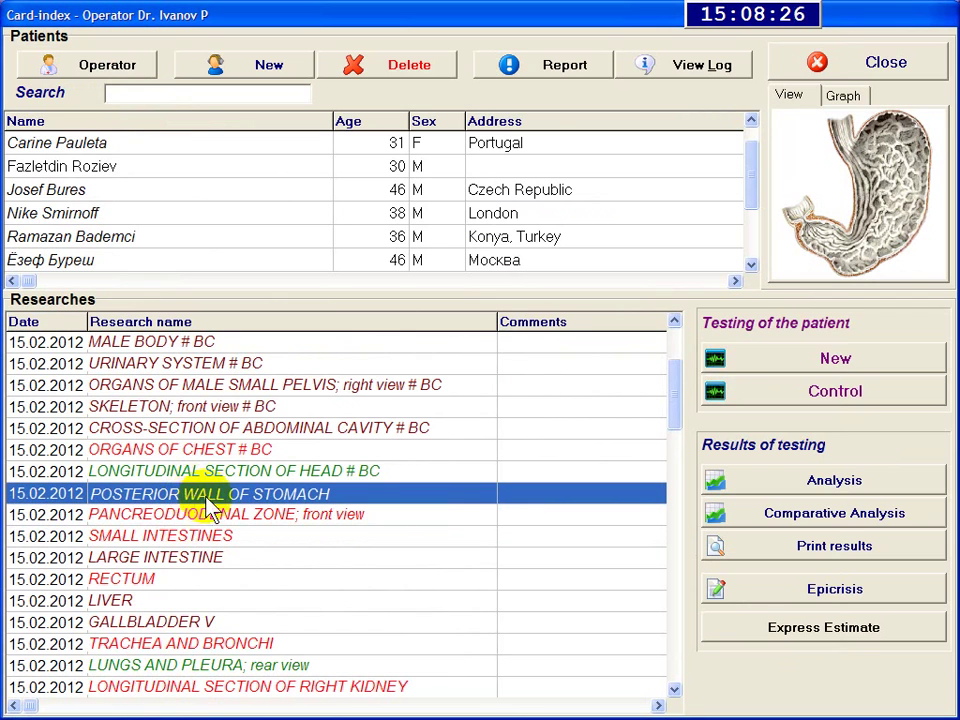
{"action": "double_click", "coordinate": [852, 210]}
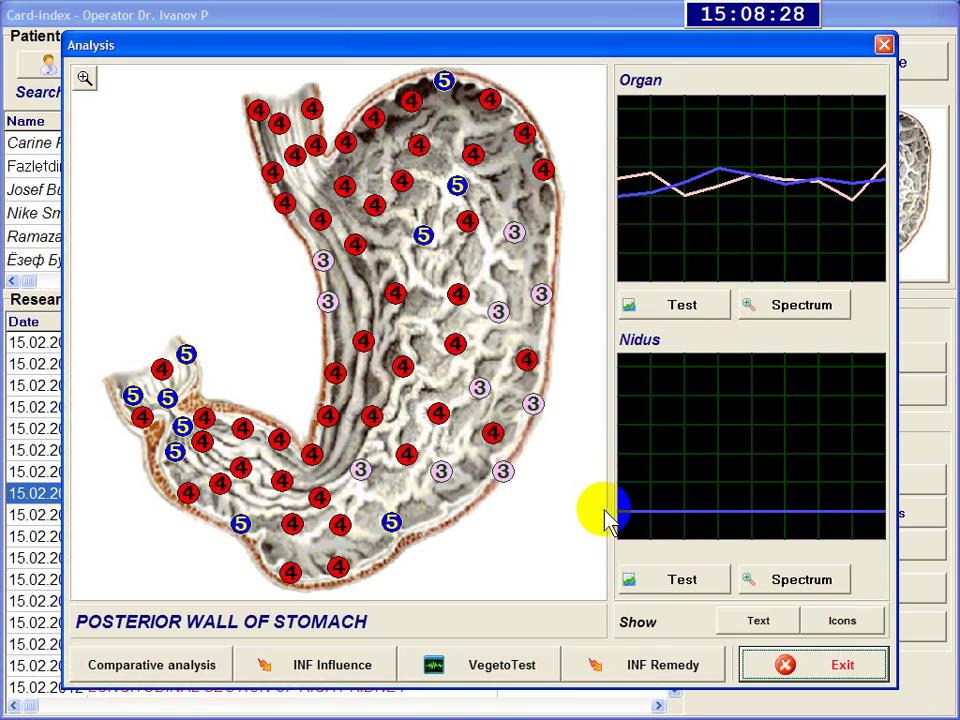
{"action": "left_click", "coordinate": [785, 660]}
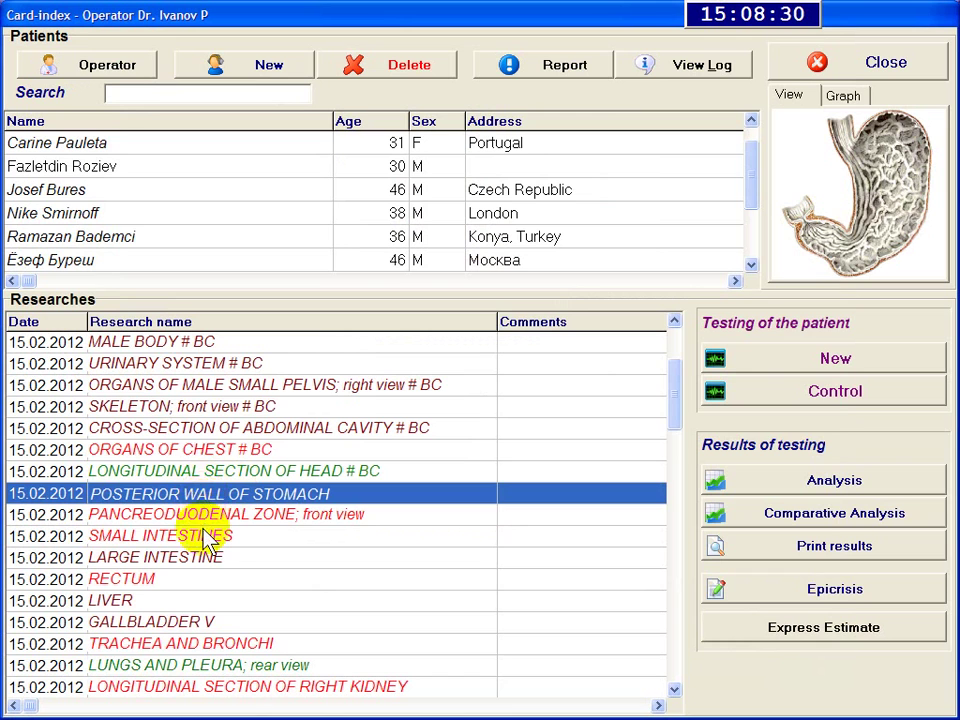
Step: View the analysis of the SMALL INTESTINES research with its outlined nidus and close it
{"action": "left_click", "coordinate": [205, 538]}
{"action": "double_click", "coordinate": [776, 288]}
{"action": "left_click", "coordinate": [697, 238]}
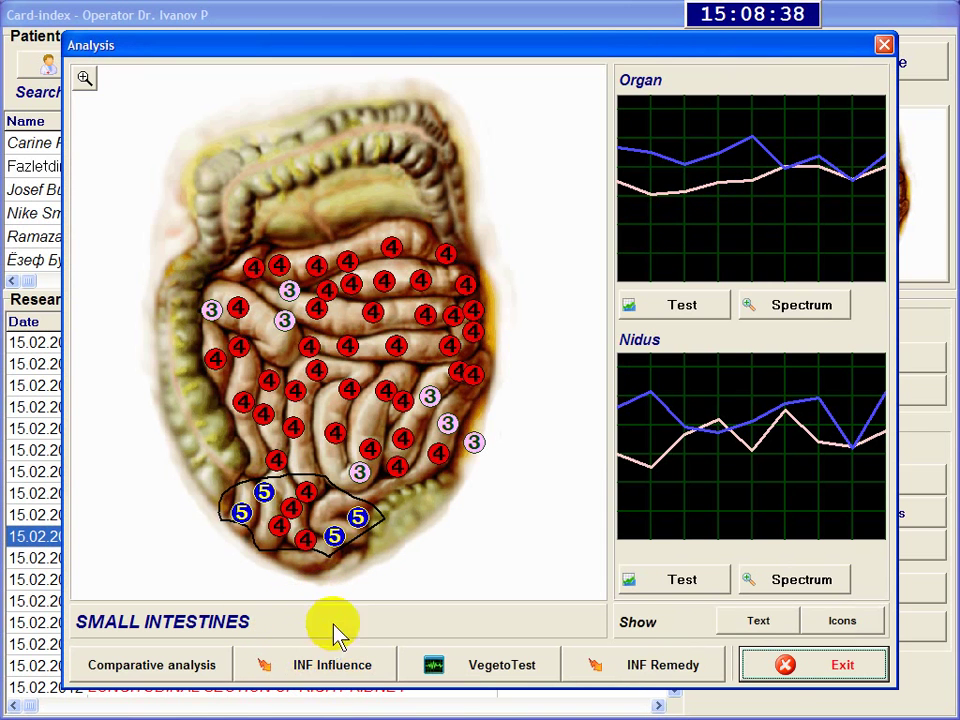
{"action": "left_click", "coordinate": [836, 667]}
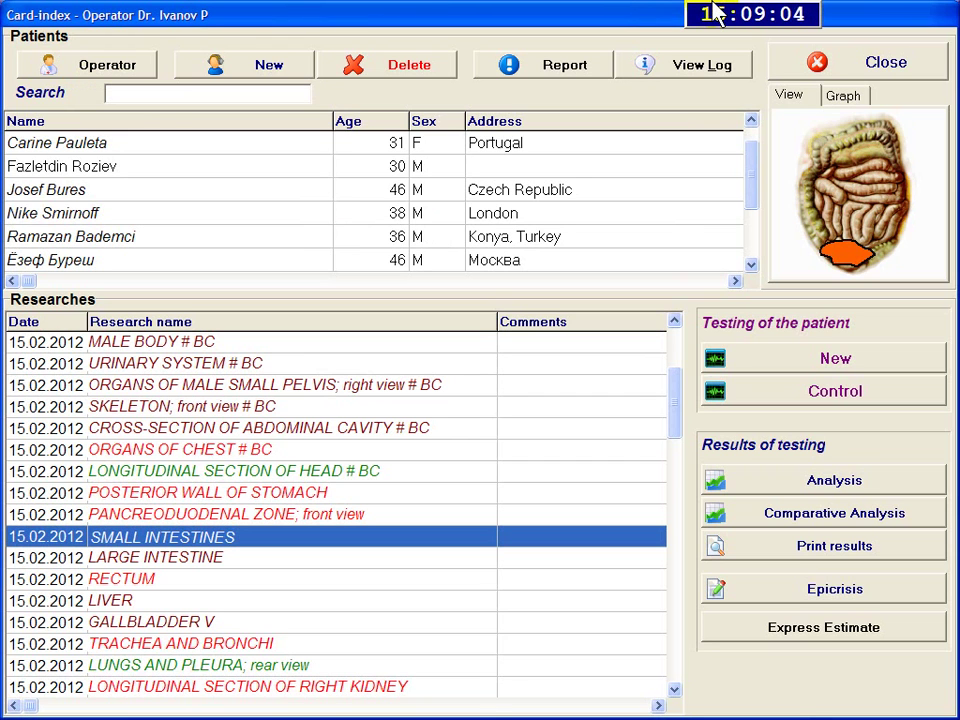
Step: View the list of operators, close it without changing the operator, and select the SMALL INTESTINES research
{"action": "left_click", "coordinate": [108, 64]}
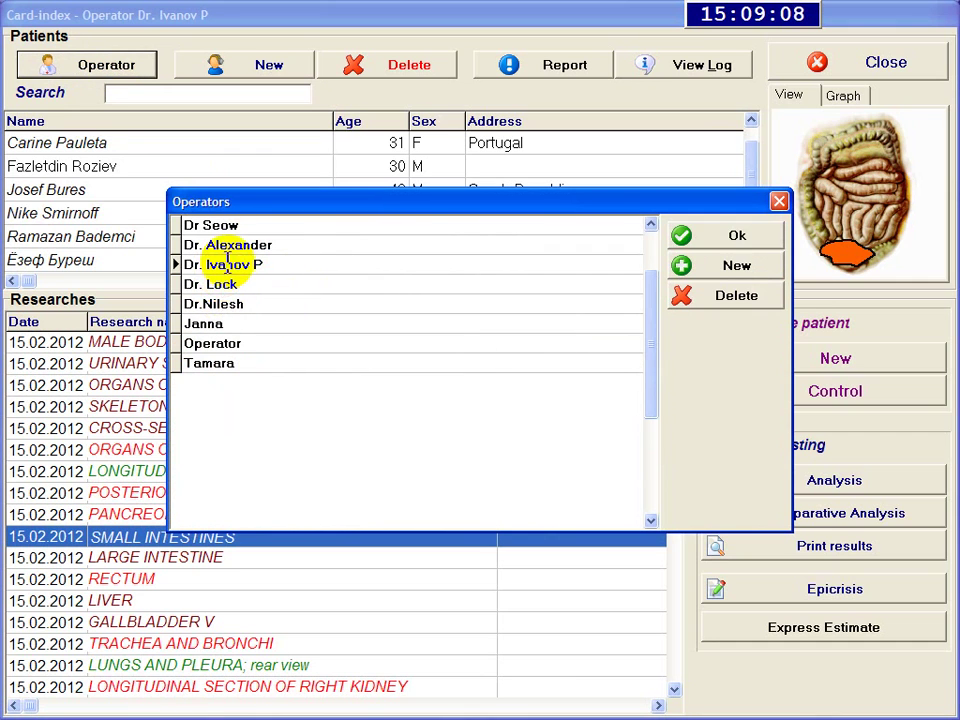
{"action": "left_click", "coordinate": [278, 264]}
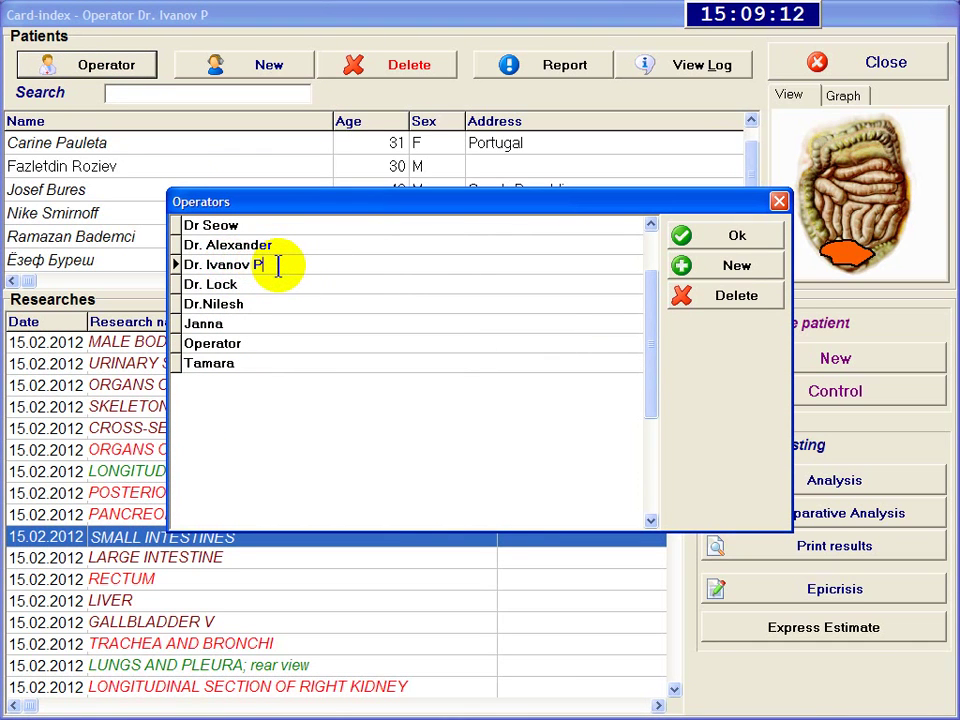
{"action": "left_click", "coordinate": [779, 203]}
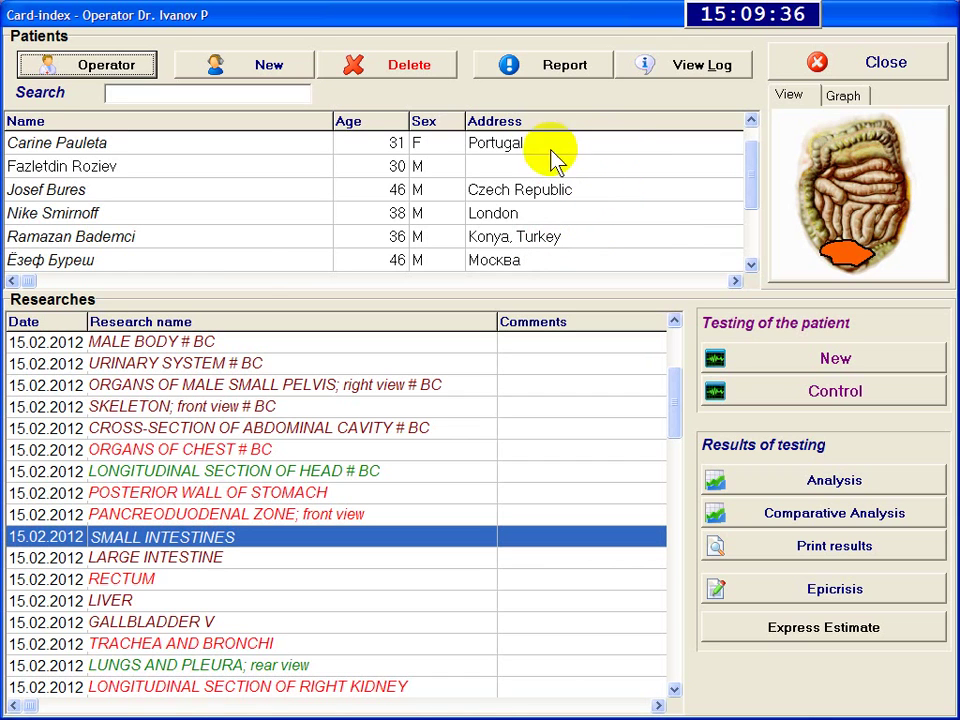
{"action": "left_click", "coordinate": [150, 545]}
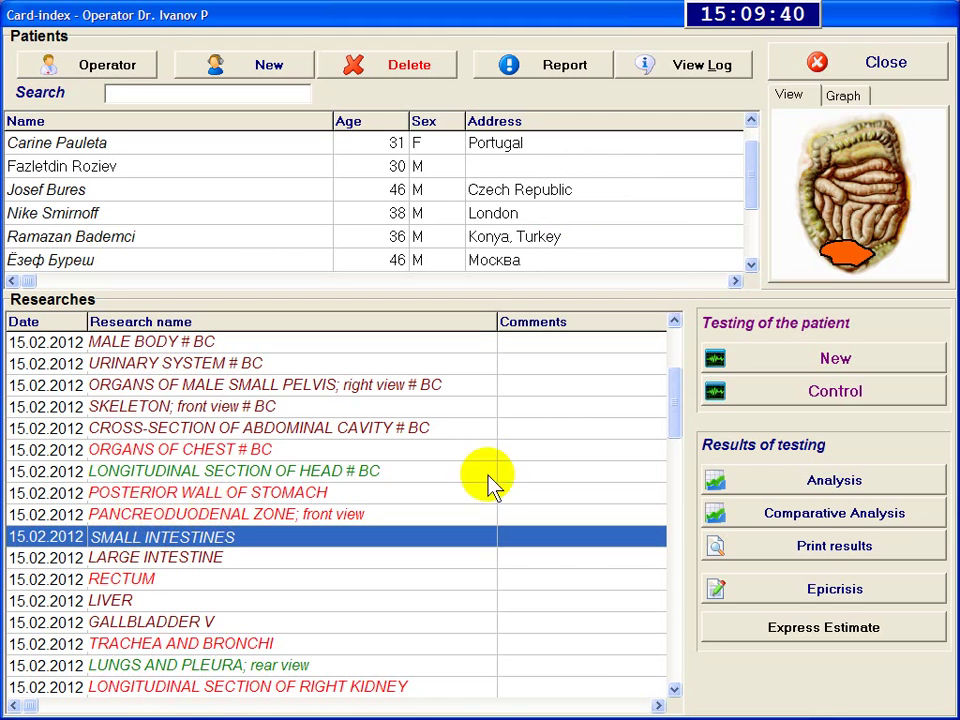
Step: Open a new test for the patient, turn off Auto mode, and load the research scheme
{"action": "left_click", "coordinate": [849, 371]}
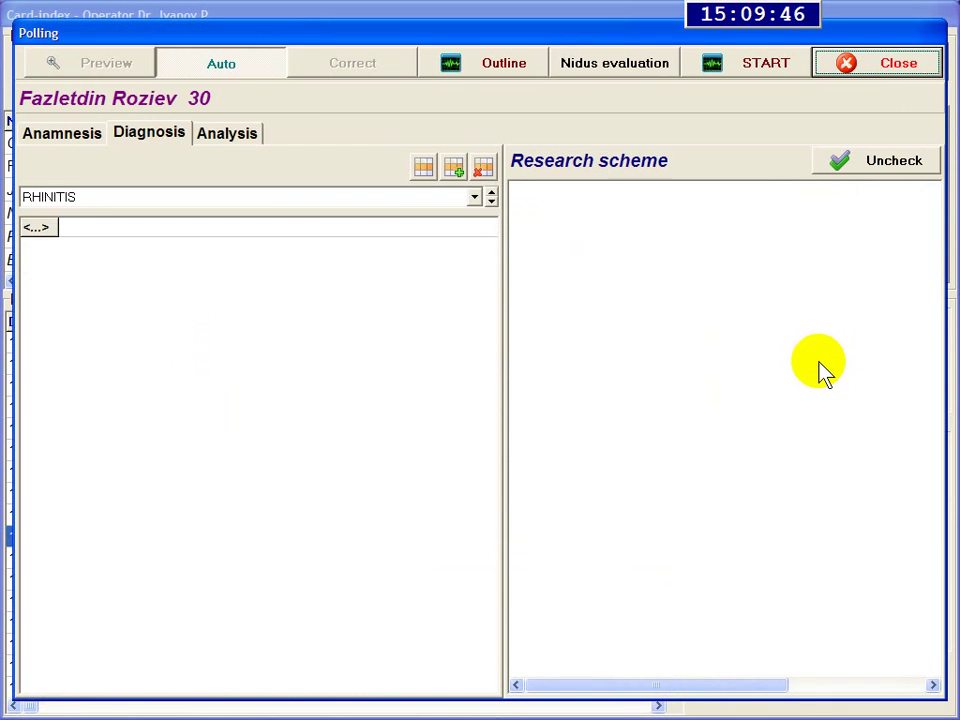
{"action": "left_click", "coordinate": [222, 70]}
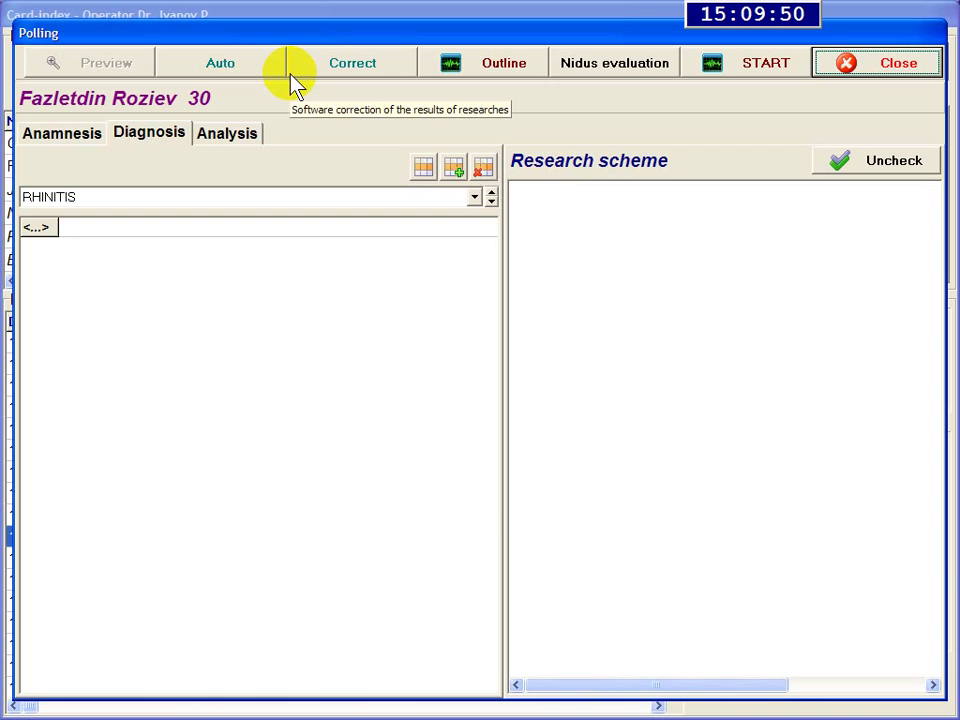
{"action": "left_click", "coordinate": [349, 70]}
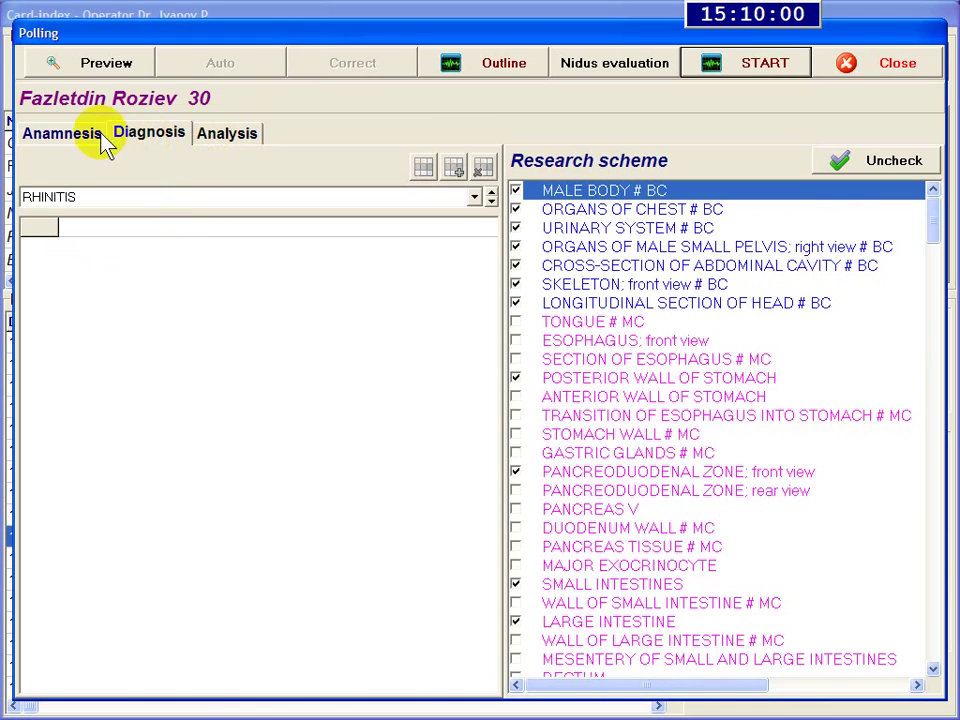
Step: View the list of anamnesis complaints around 73 IMPOTENCY for the new test
{"action": "left_click", "coordinate": [38, 142]}
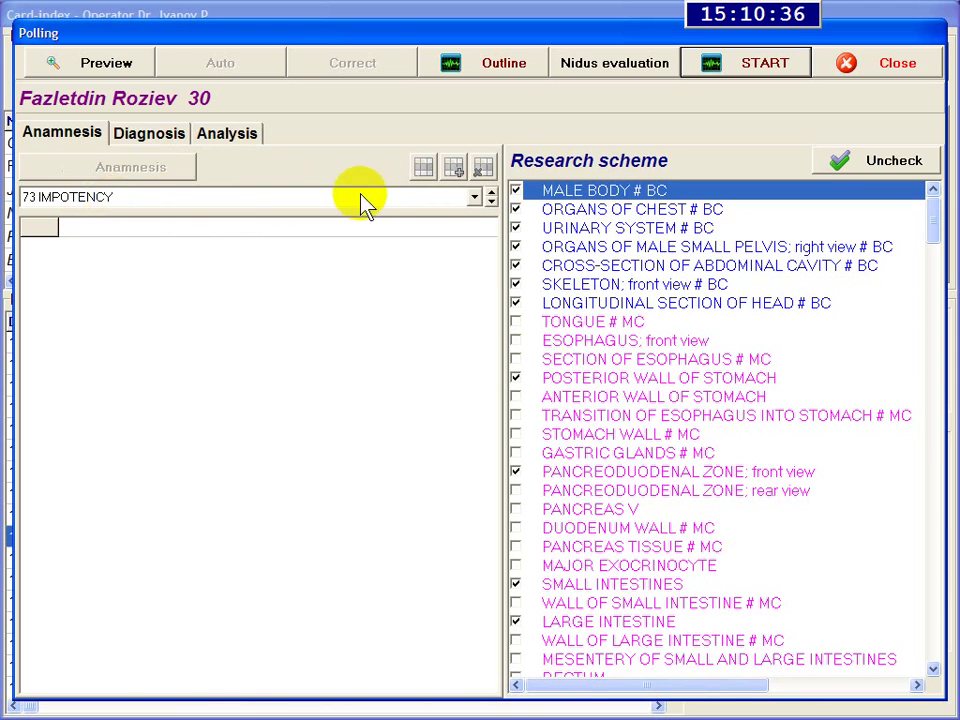
{"action": "left_click", "coordinate": [475, 199]}
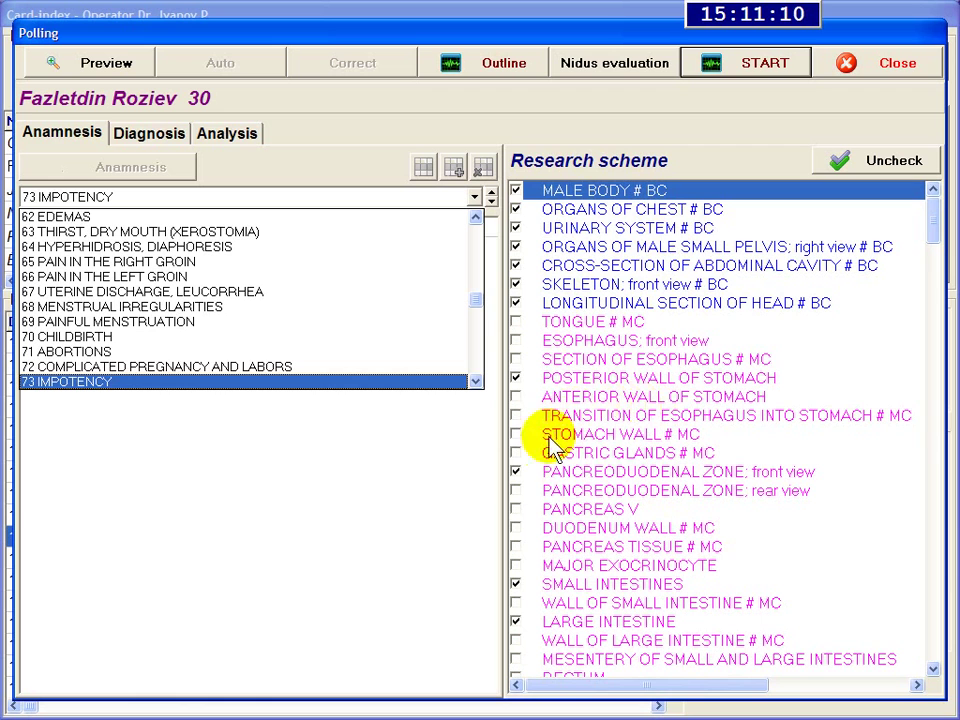
Step: Uncheck the whole research scheme and check only PANCREAS V, WALL OF SMALL INTESTINE # MC and WALL OF LARGE INTESTINE # MC
{"action": "left_click", "coordinate": [574, 515]}
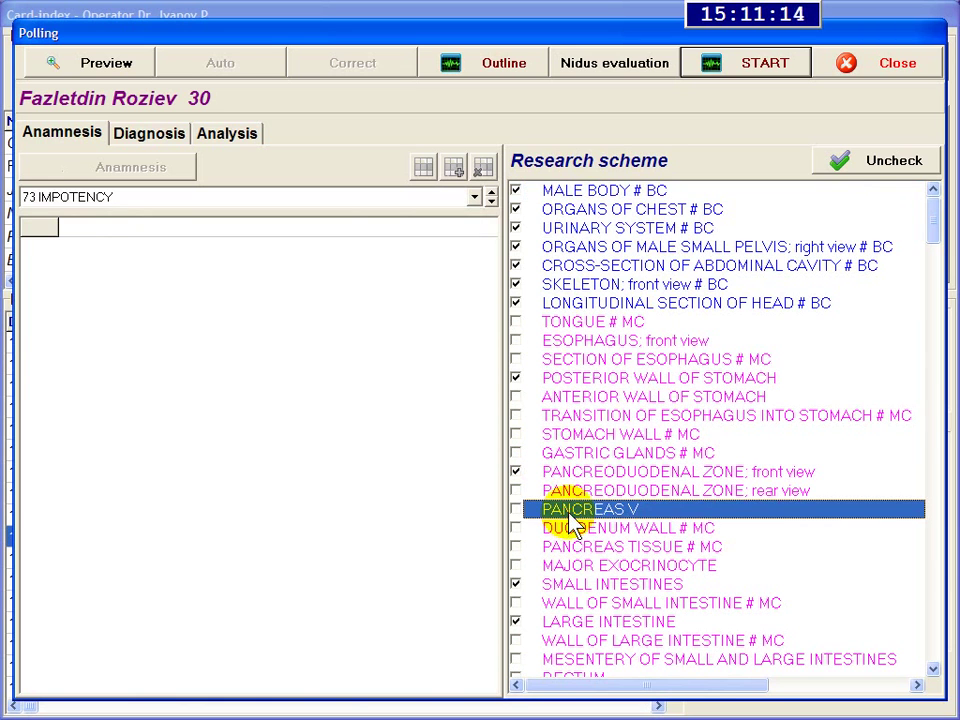
{"action": "left_click", "coordinate": [515, 509]}
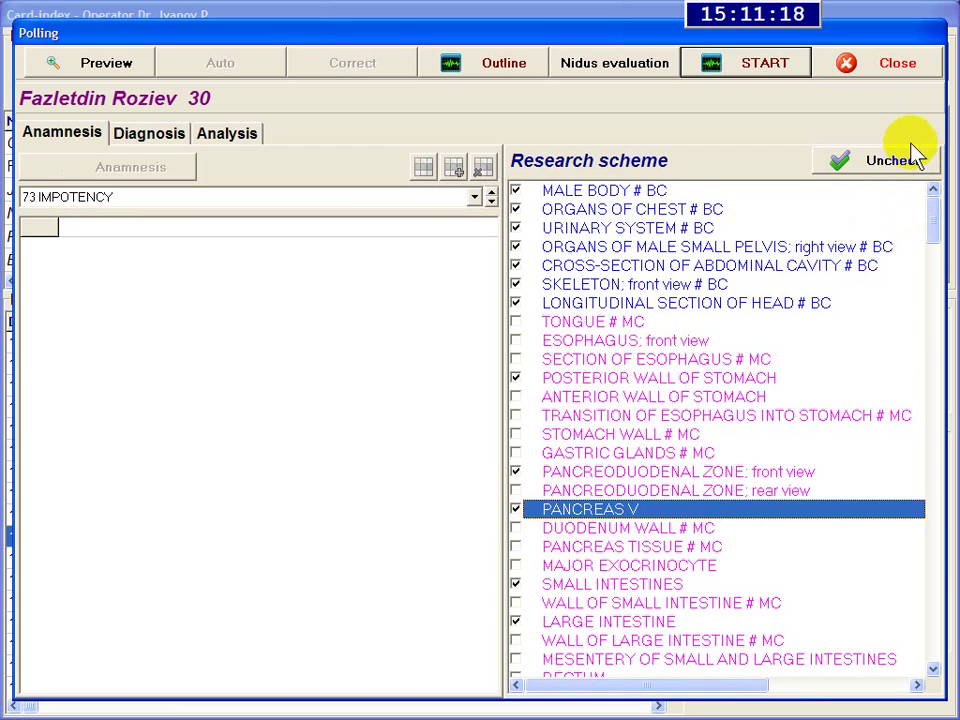
{"action": "left_click", "coordinate": [893, 170]}
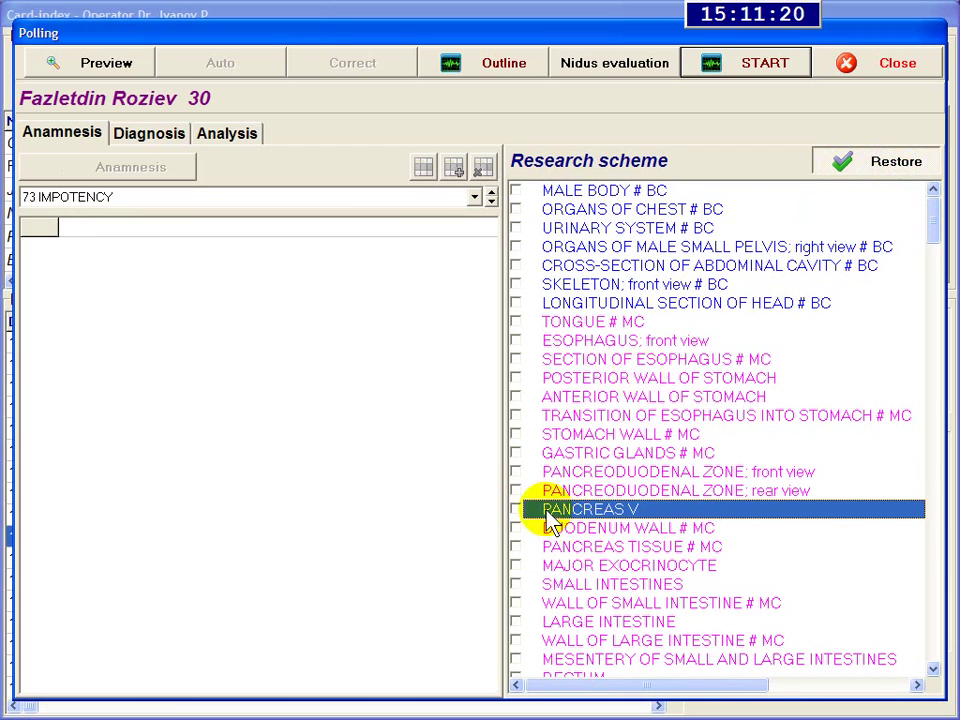
{"action": "left_click", "coordinate": [517, 510]}
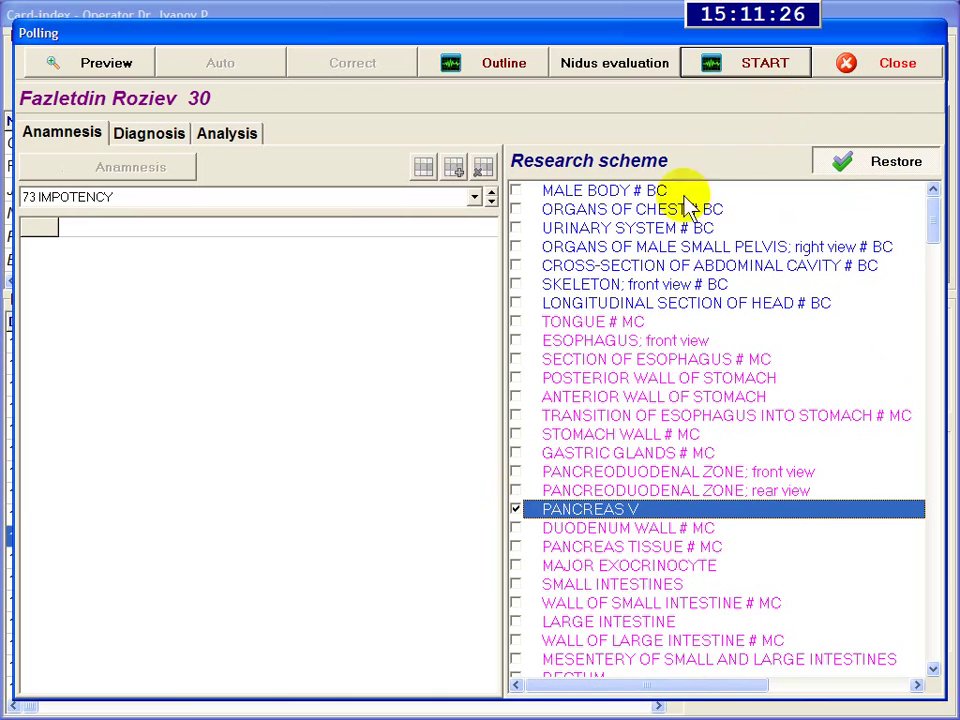
{"action": "left_click", "coordinate": [515, 603]}
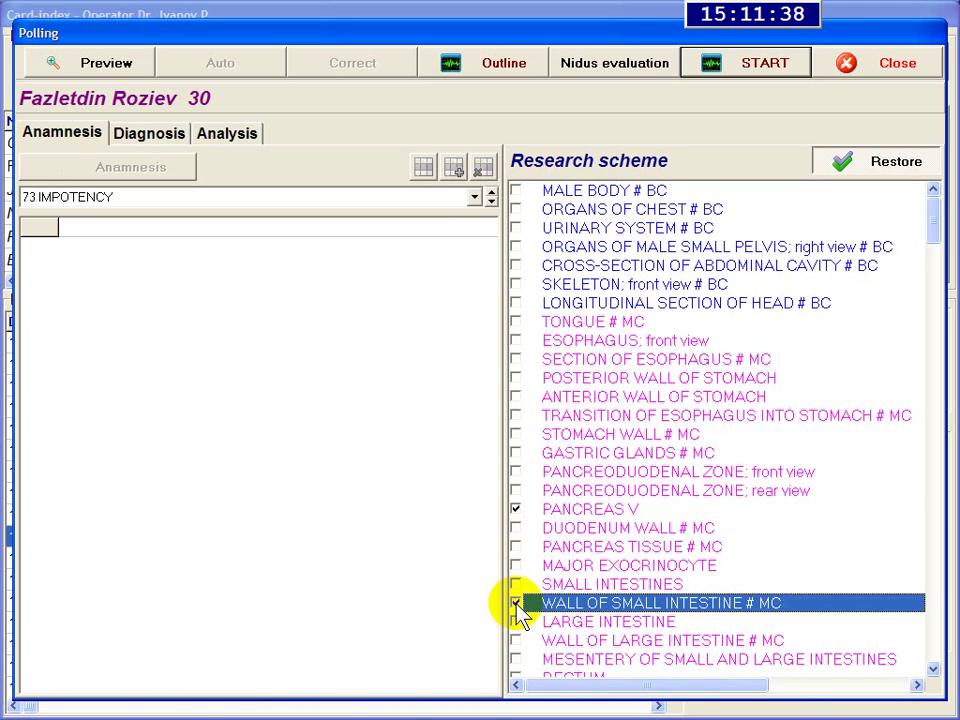
{"action": "left_click", "coordinate": [515, 640]}
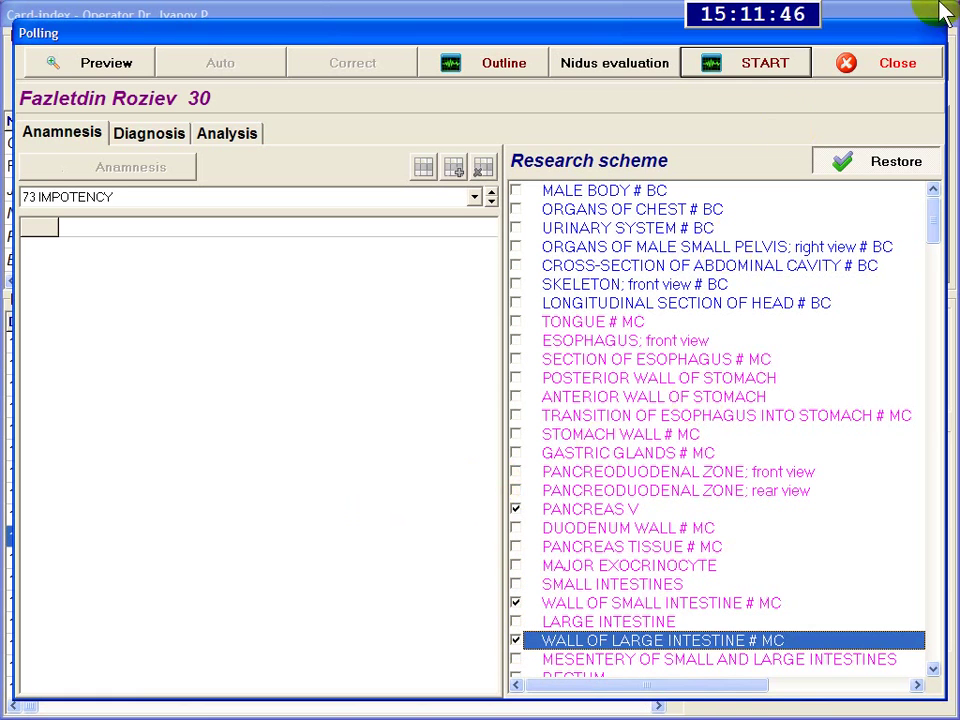
Step: Run the testing session on the three checked organs and return to the card-index when it completes
{"action": "left_click", "coordinate": [760, 80]}
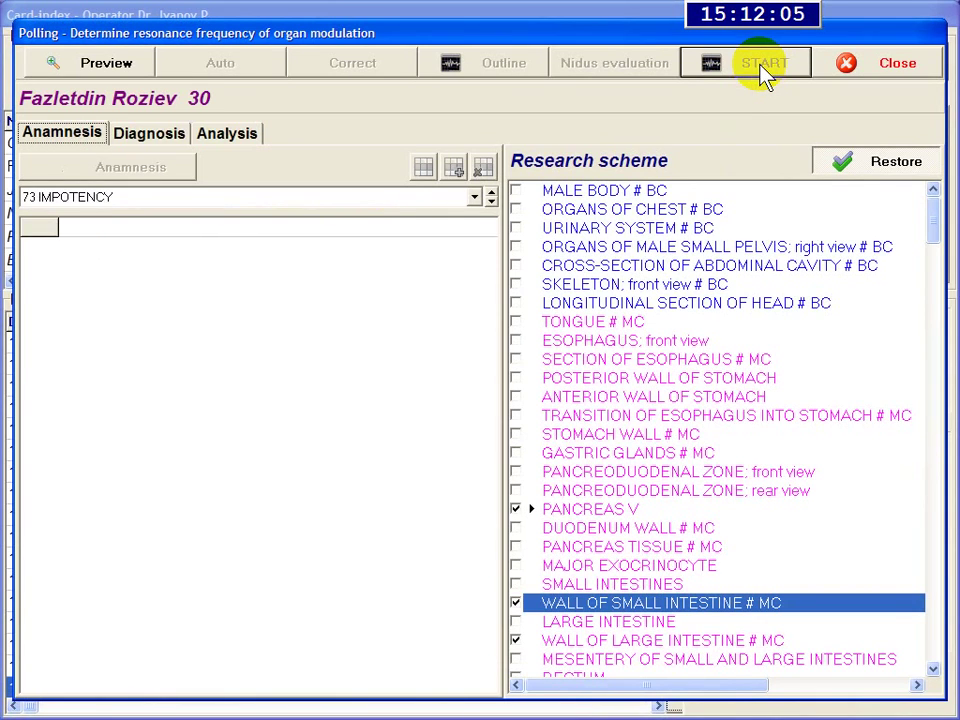
{"action": "left_click", "coordinate": [763, 75]}
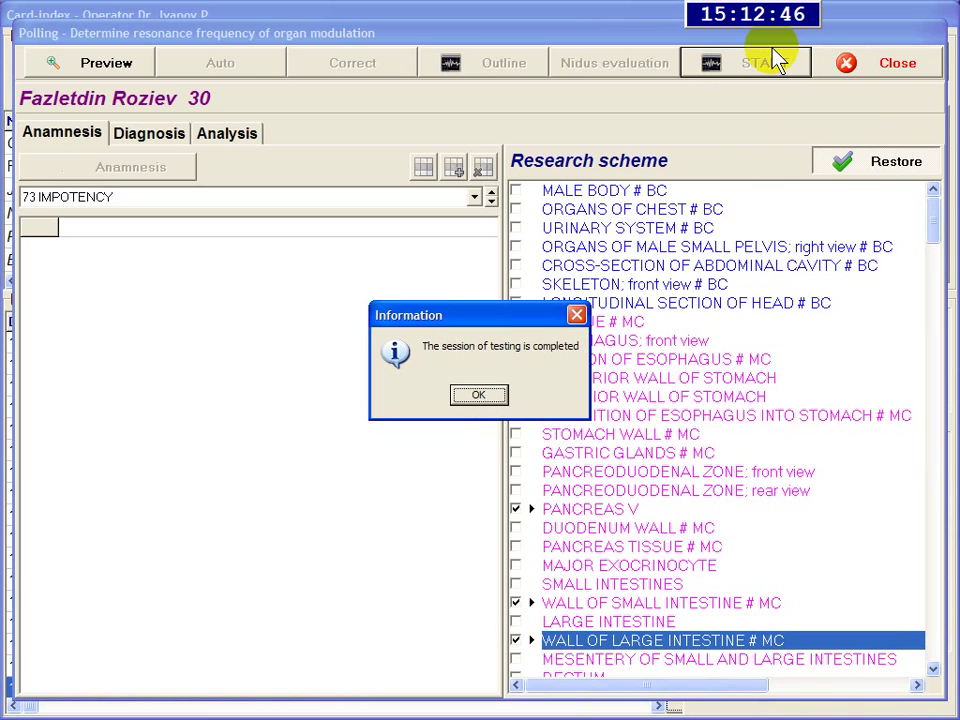
{"action": "left_click", "coordinate": [479, 397]}
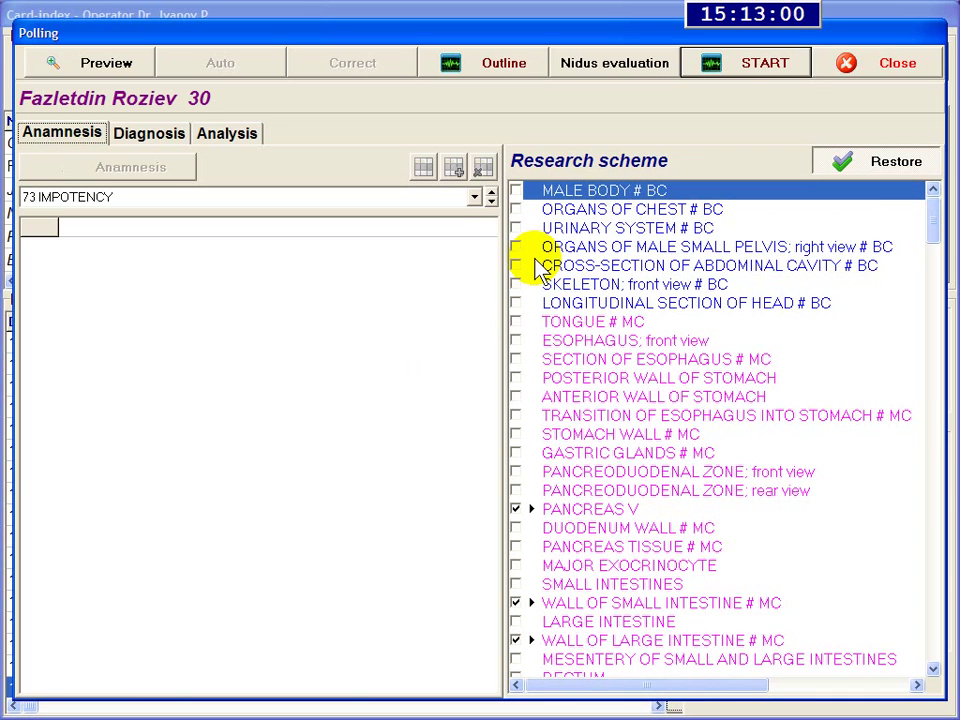
{"action": "left_click", "coordinate": [915, 66]}
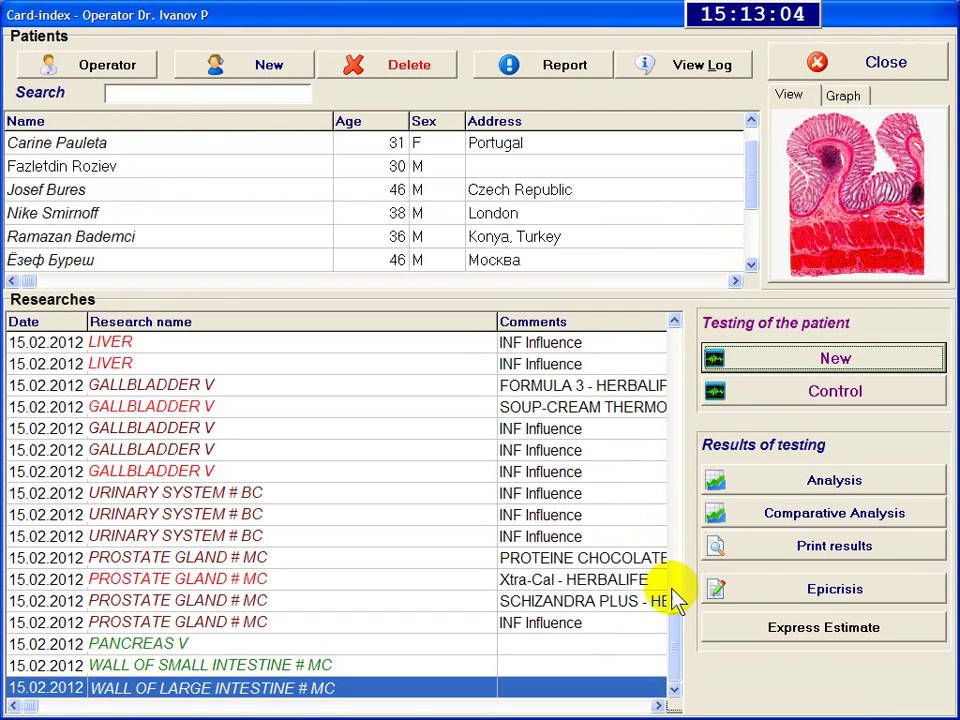
Step: Look through the new small intestine wall and pancreas researches, then view and close the PANCREAS V analysis
{"action": "left_click", "coordinate": [225, 666]}
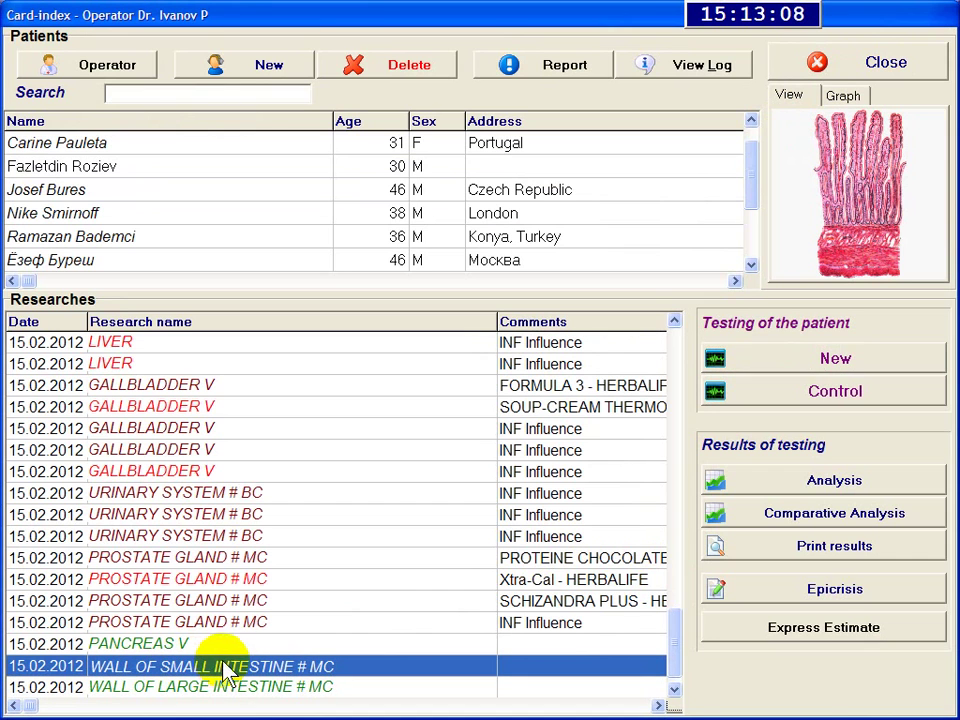
{"action": "left_click", "coordinate": [154, 649]}
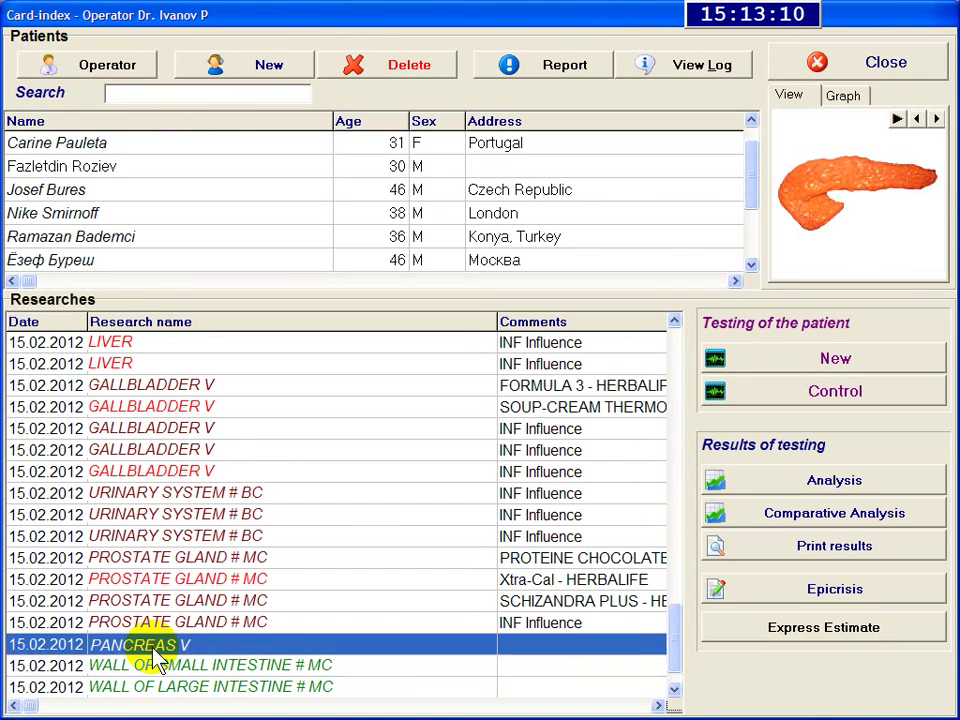
{"action": "double_click", "coordinate": [862, 180]}
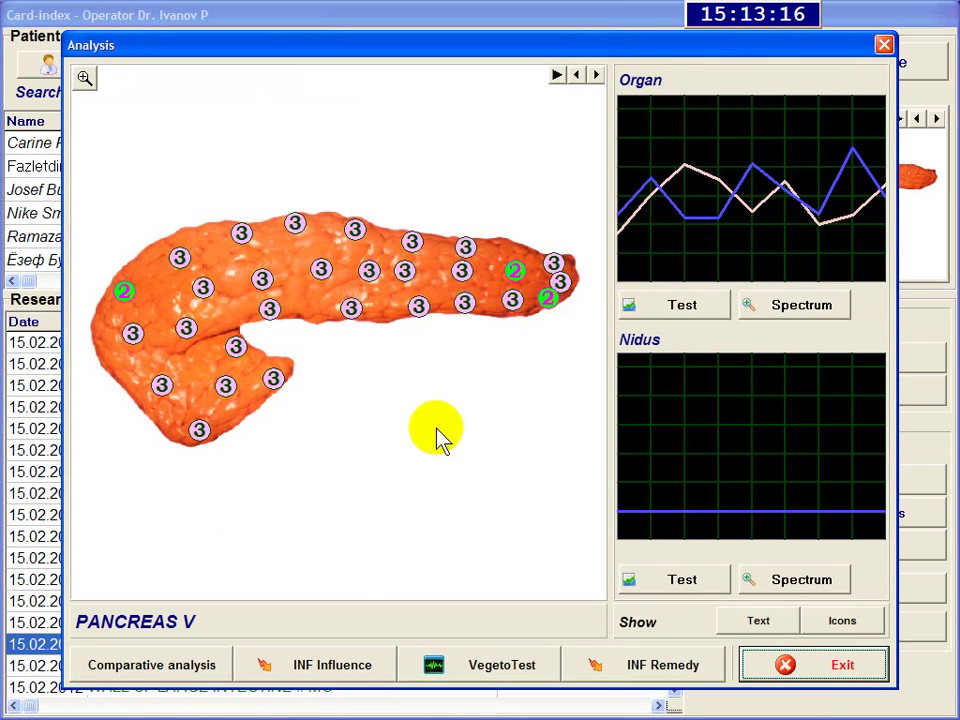
{"action": "left_click", "coordinate": [861, 665]}
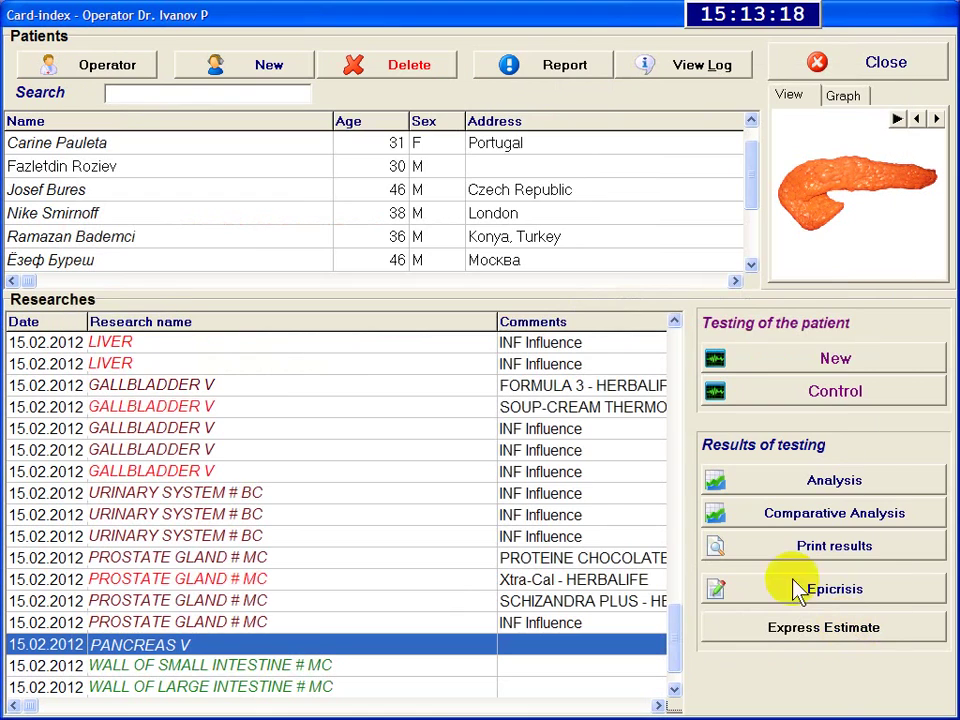
Step: Open the etalon list for the PANCREAS V organ with only the C # PATHOMORPHOLOGY and D # NOSOLOGICAL FORMS groups selected
{"action": "left_click", "coordinate": [124, 664]}
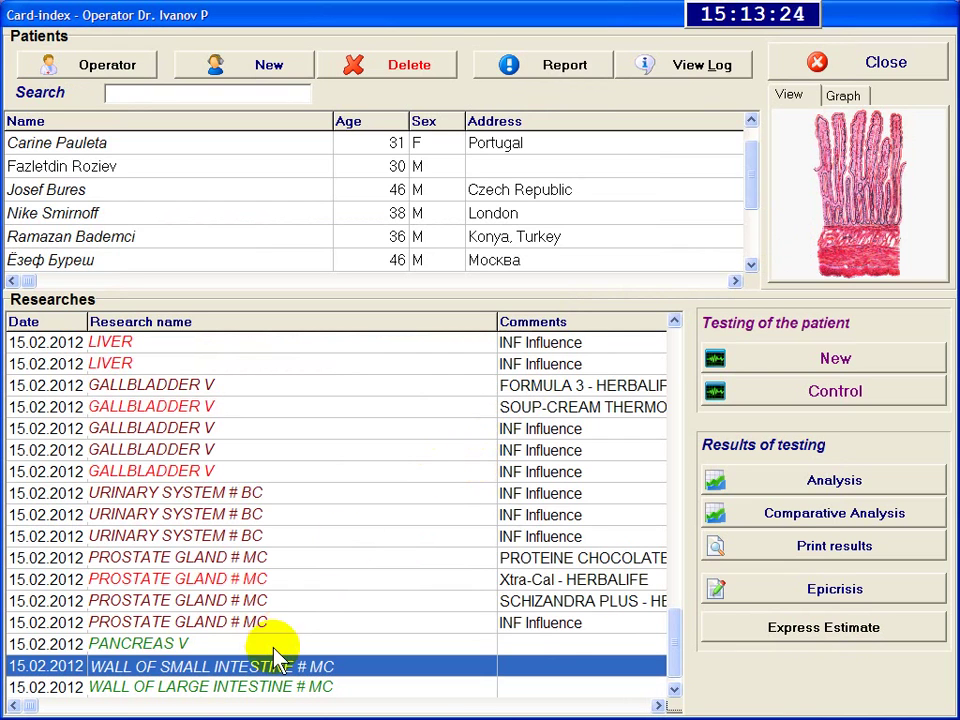
{"action": "left_click", "coordinate": [140, 644]}
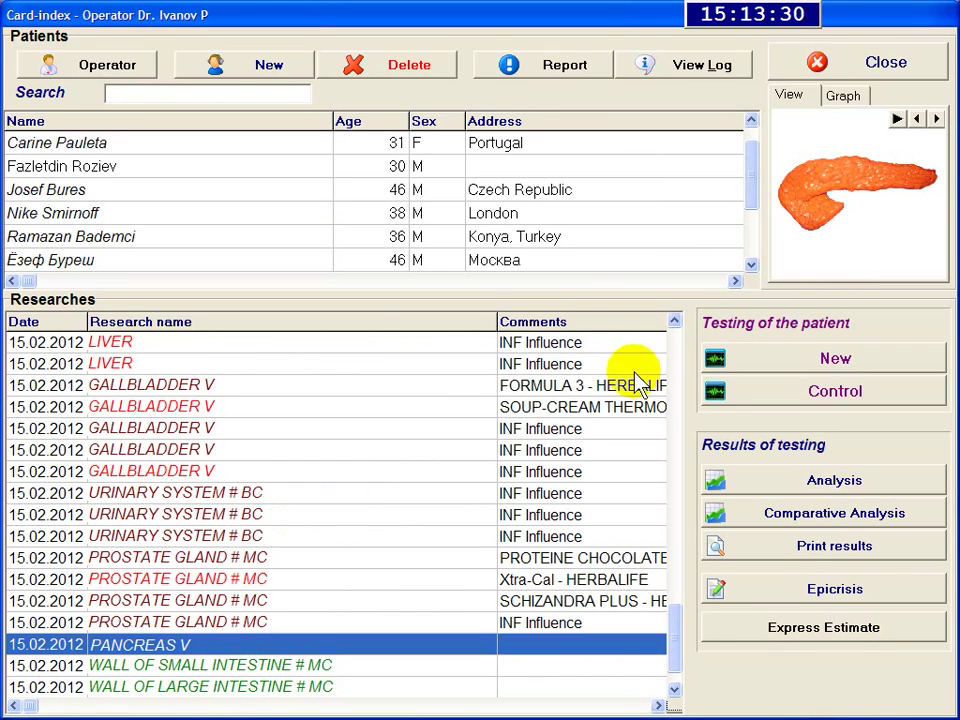
{"action": "double_click", "coordinate": [870, 199]}
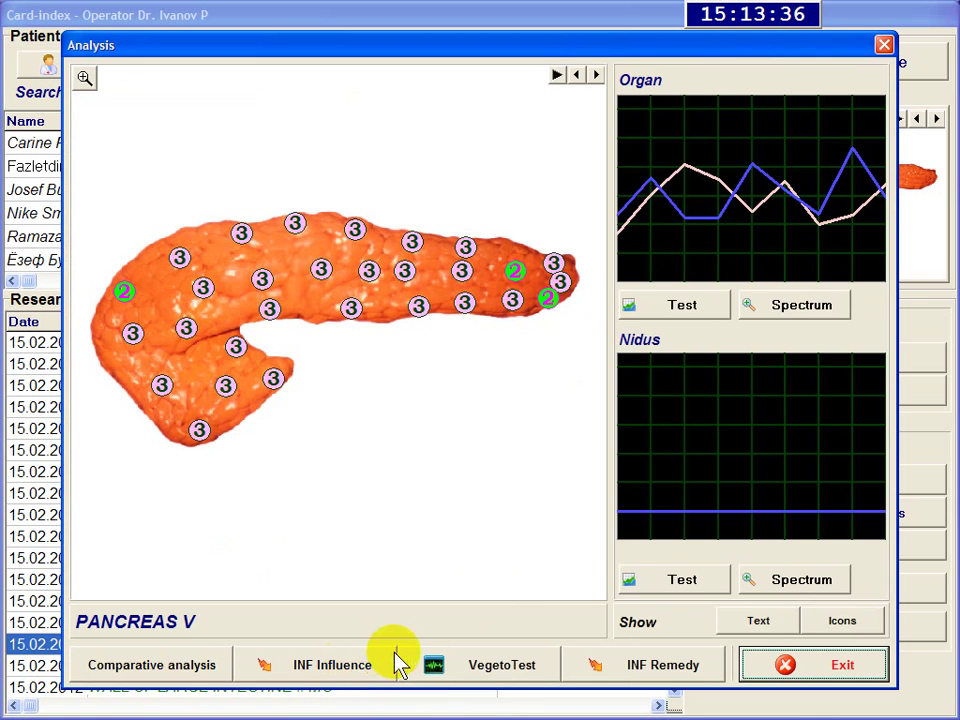
{"action": "left_click", "coordinate": [701, 309]}
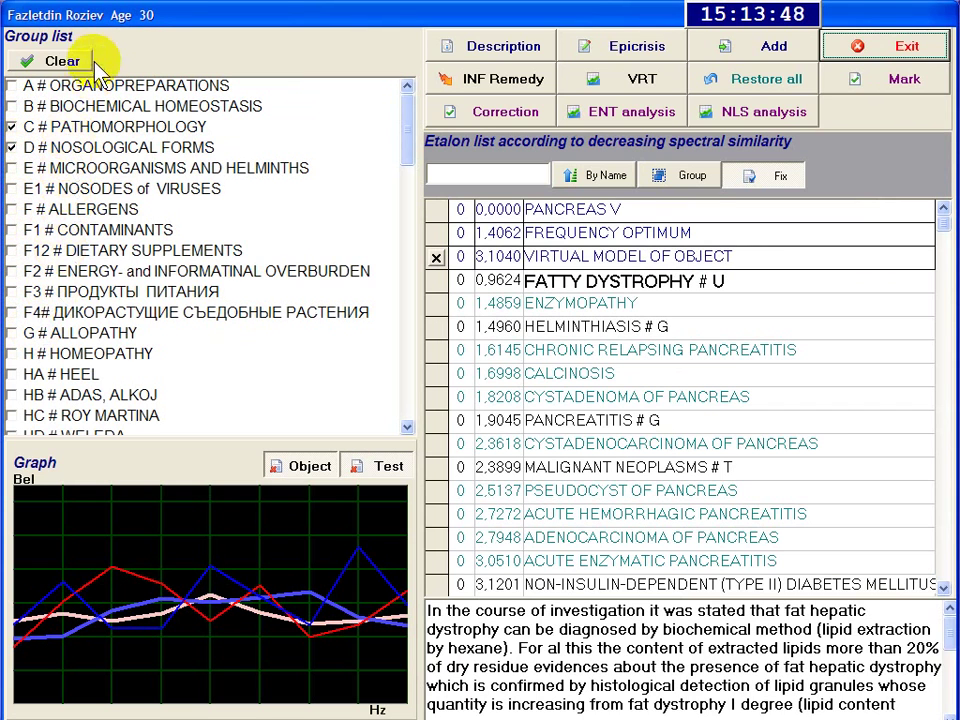
{"action": "left_click", "coordinate": [30, 61]}
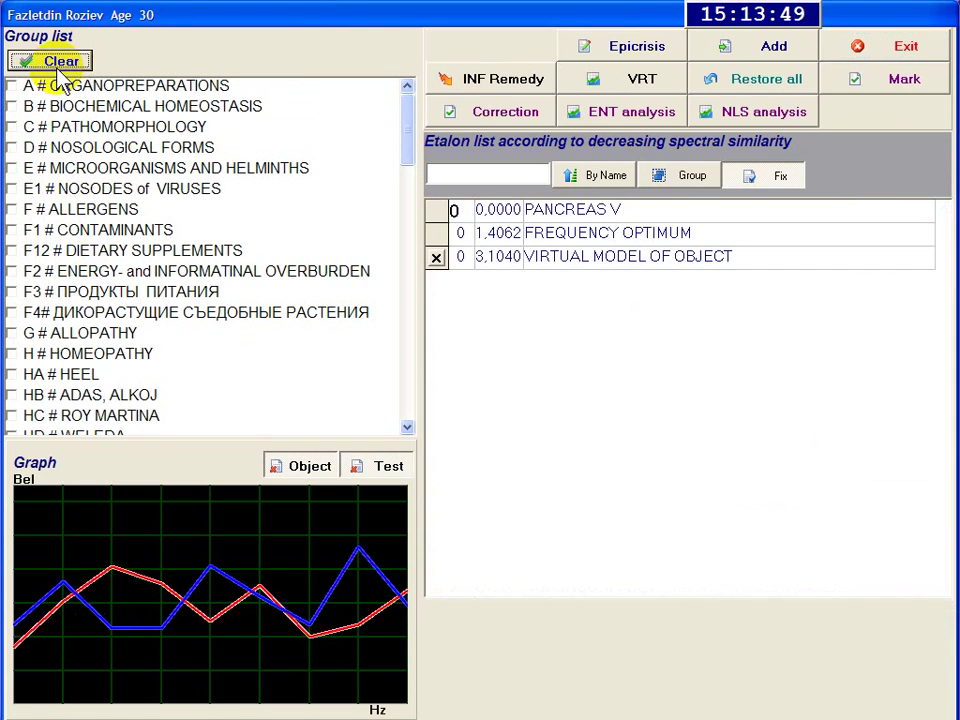
{"action": "left_click", "coordinate": [13, 127]}
{"action": "left_click", "coordinate": [12, 147]}
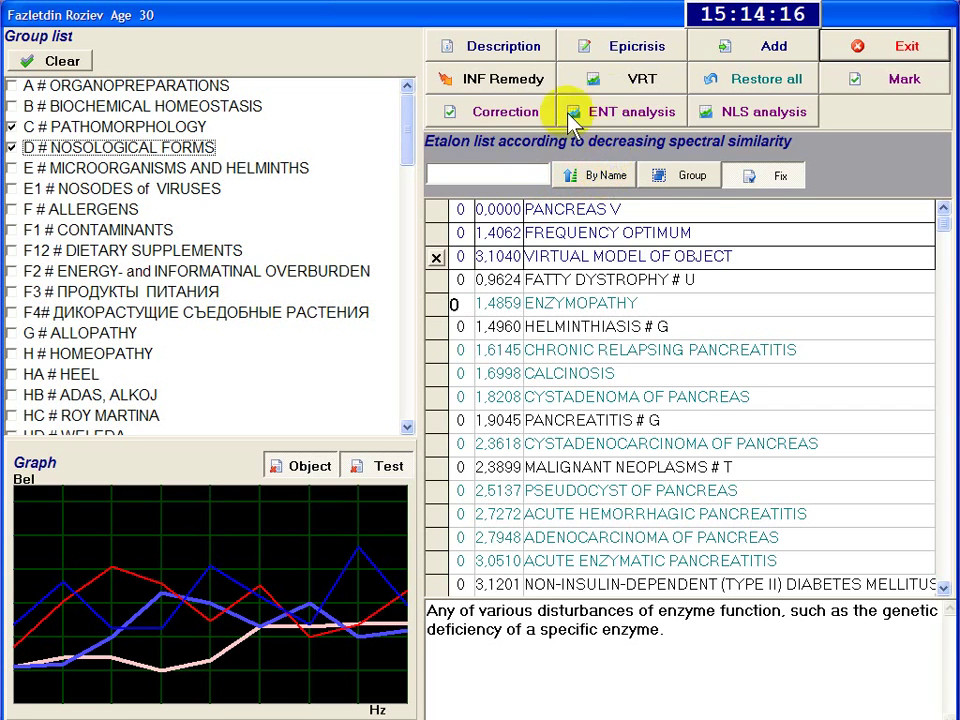
Step: Sort the pancreas etalons alphabetically, show only the group of ENZYMOPATHY, and return to the full list ordered by spectral similarity
{"action": "left_click", "coordinate": [600, 180]}
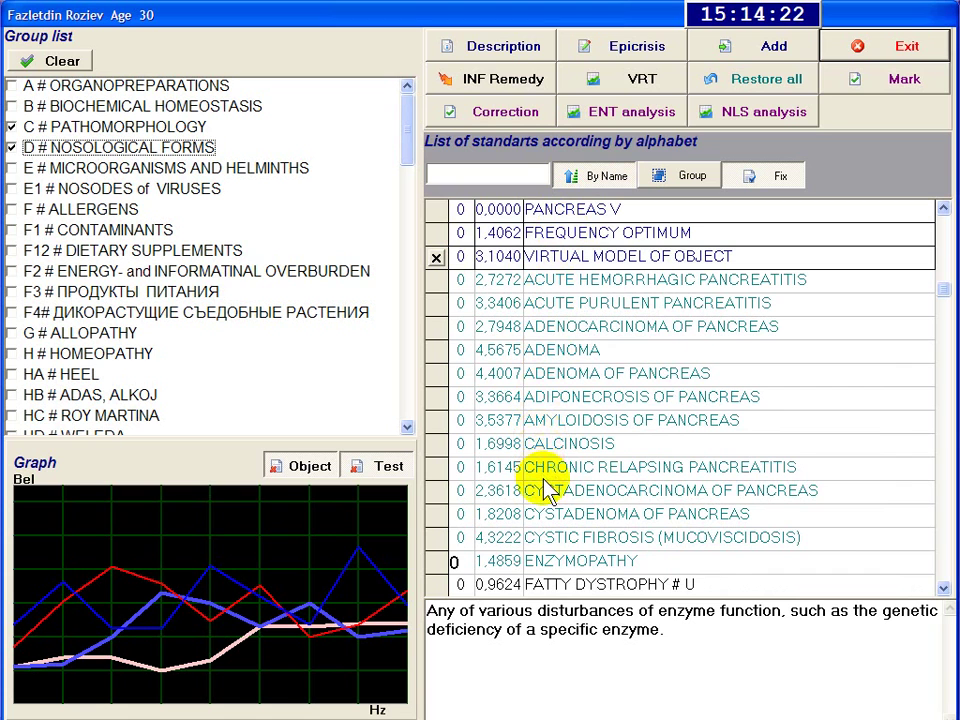
{"action": "left_click", "coordinate": [694, 180]}
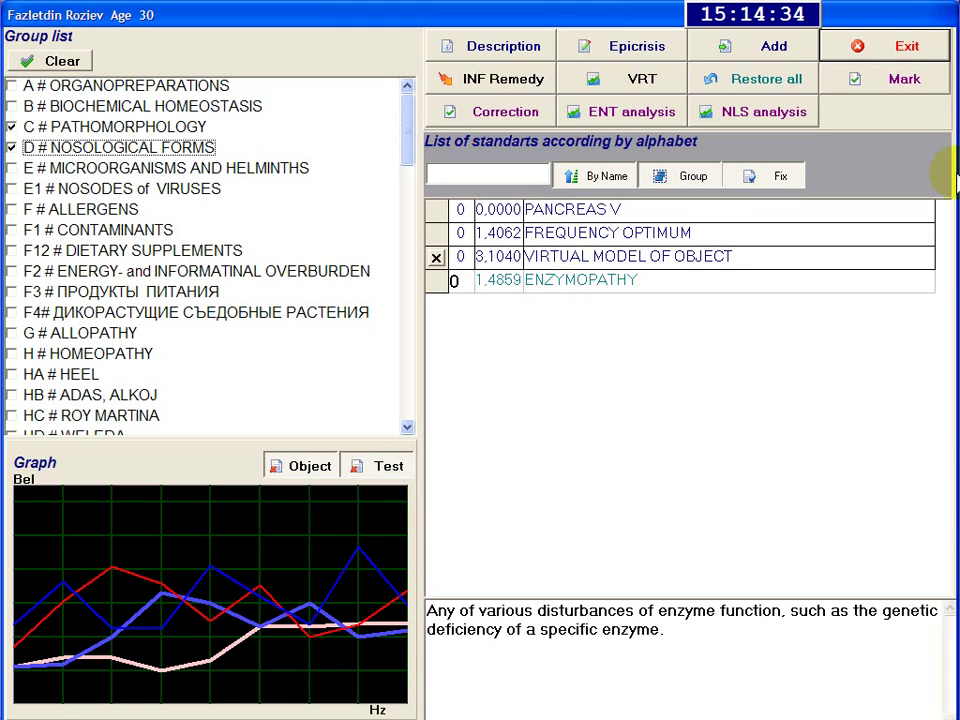
{"action": "left_click", "coordinate": [603, 188]}
Step: Show only the group of the FATTY DYSTROPHY # U etalon, restore the full list, and select HELMINTHIASIS # G
{"action": "left_click", "coordinate": [700, 288]}
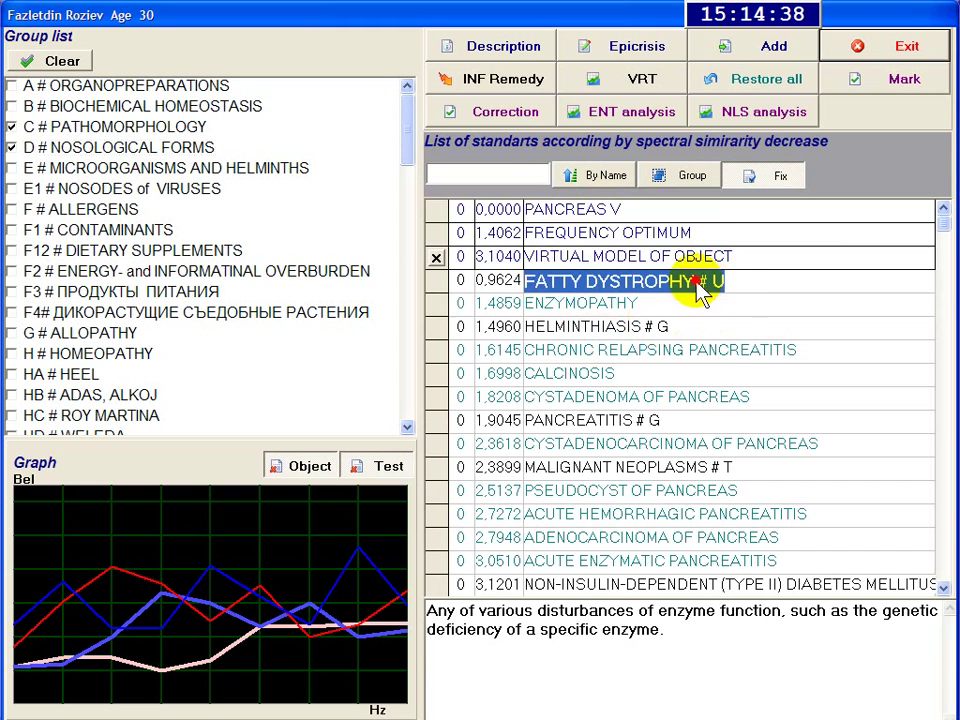
{"action": "left_click", "coordinate": [683, 279]}
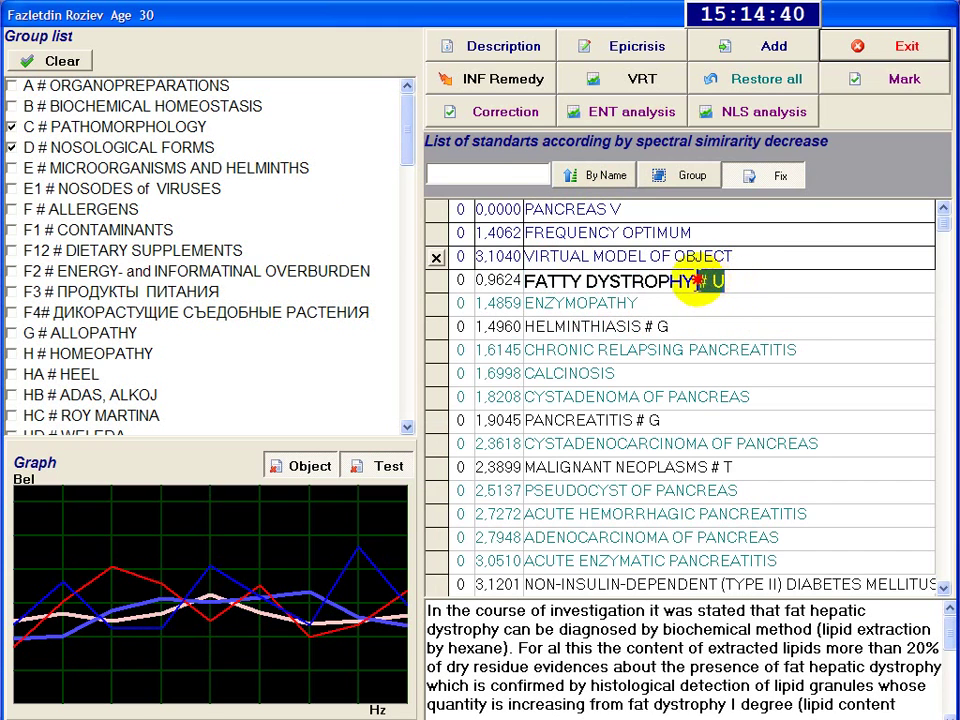
{"action": "left_click", "coordinate": [692, 178]}
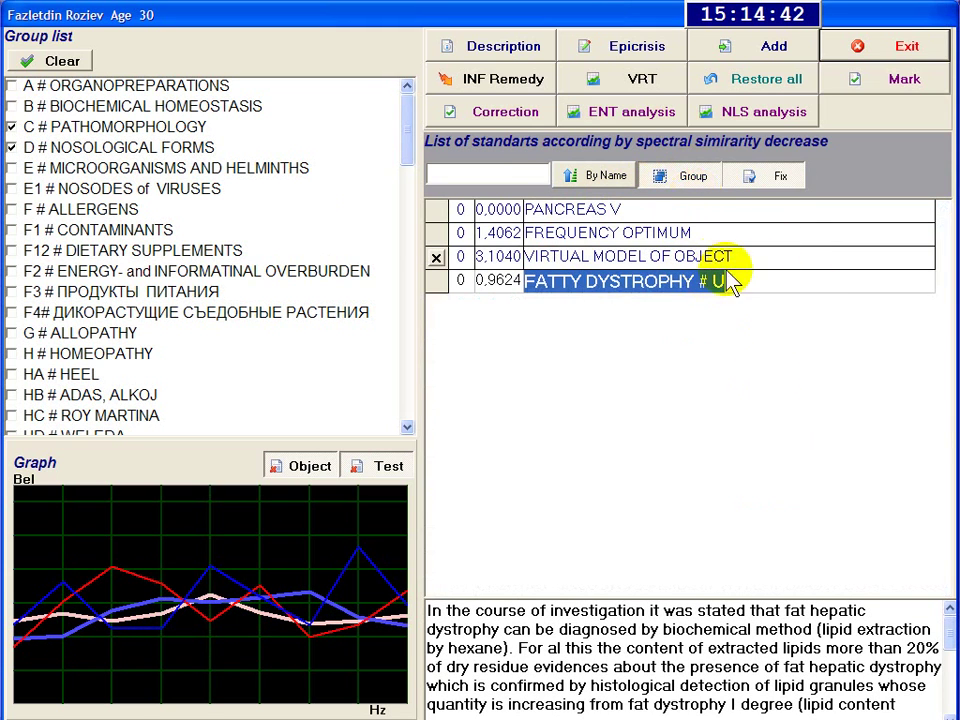
{"action": "left_click", "coordinate": [605, 176]}
{"action": "left_click", "coordinate": [692, 326]}
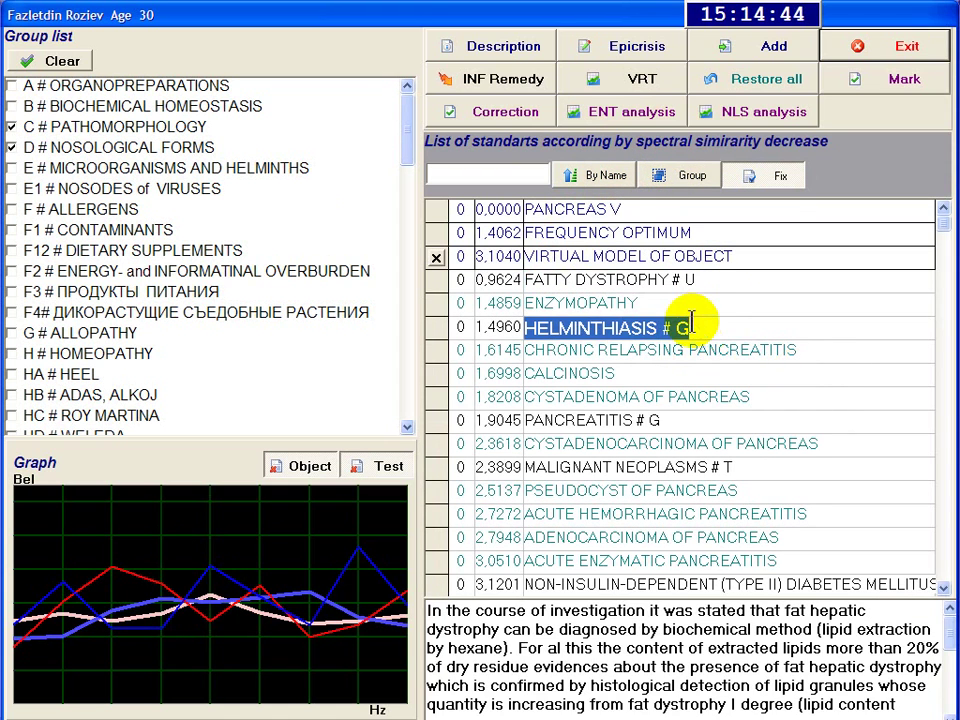
Step: Show only the groups of HELMINTHIASIS # G and MALIGNANT NEOPLASMS # T in turn, restoring the full etalon list after each
{"action": "left_click", "coordinate": [690, 178]}
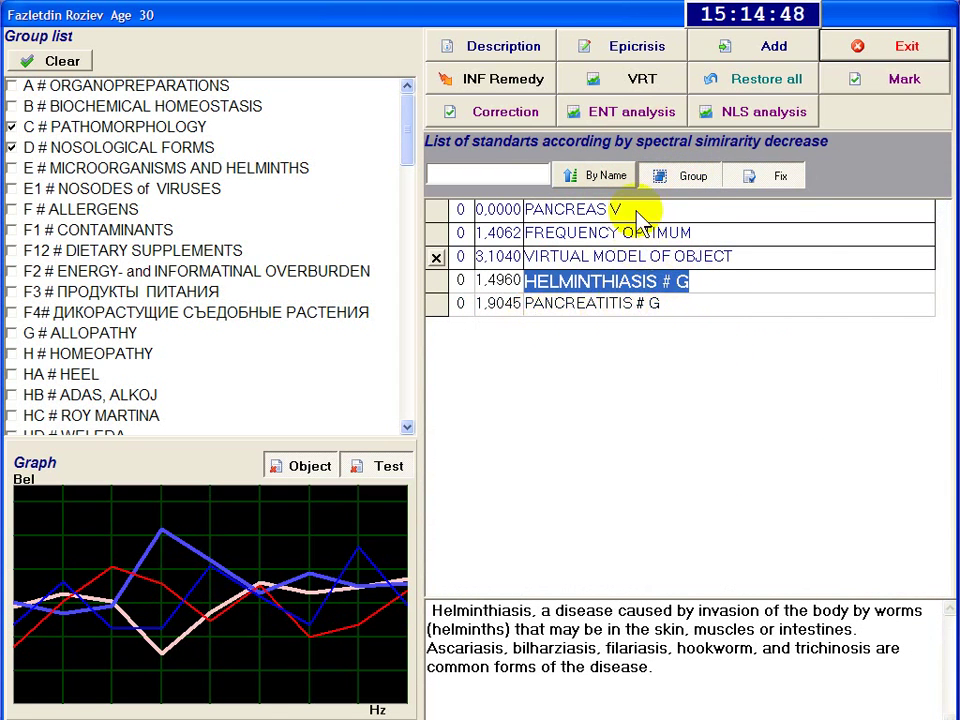
{"action": "left_click", "coordinate": [690, 180]}
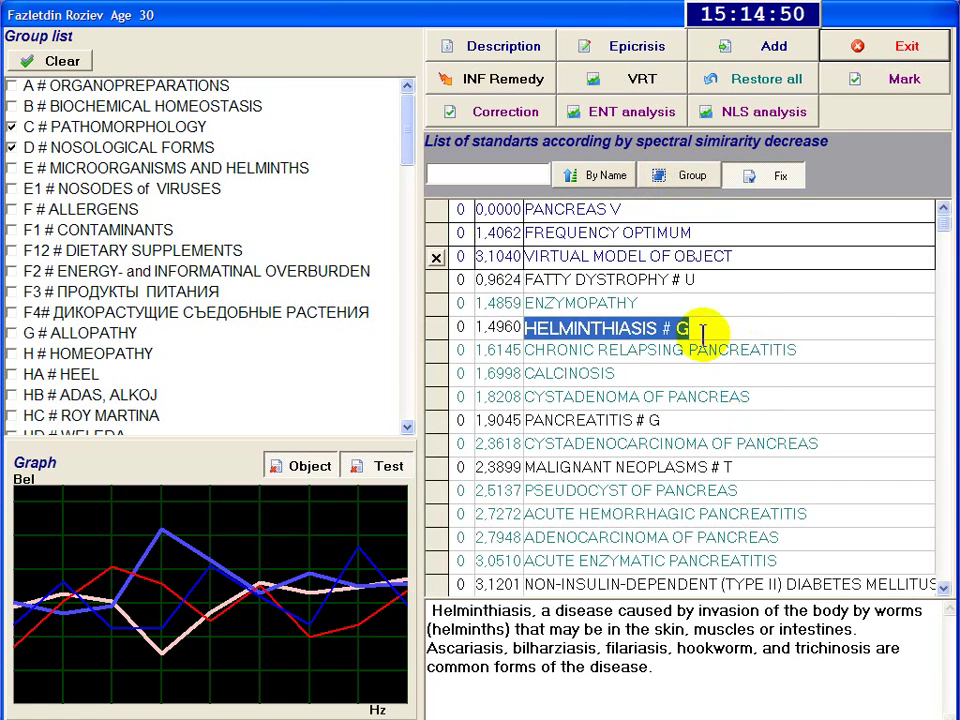
{"action": "left_click", "coordinate": [692, 421]}
{"action": "left_click", "coordinate": [737, 467]}
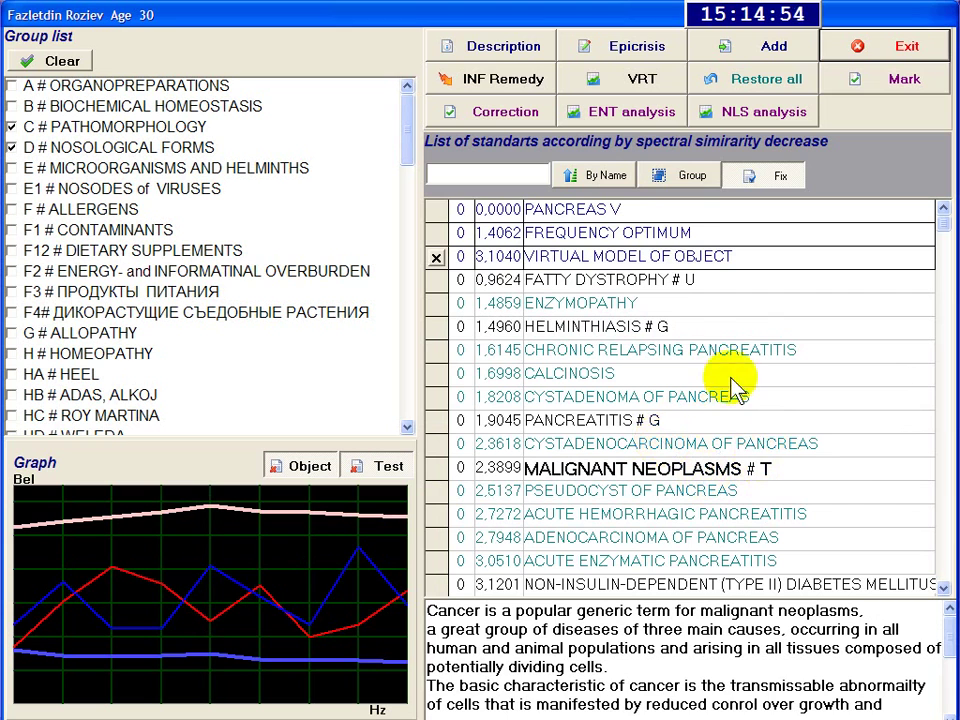
{"action": "left_click", "coordinate": [688, 180]}
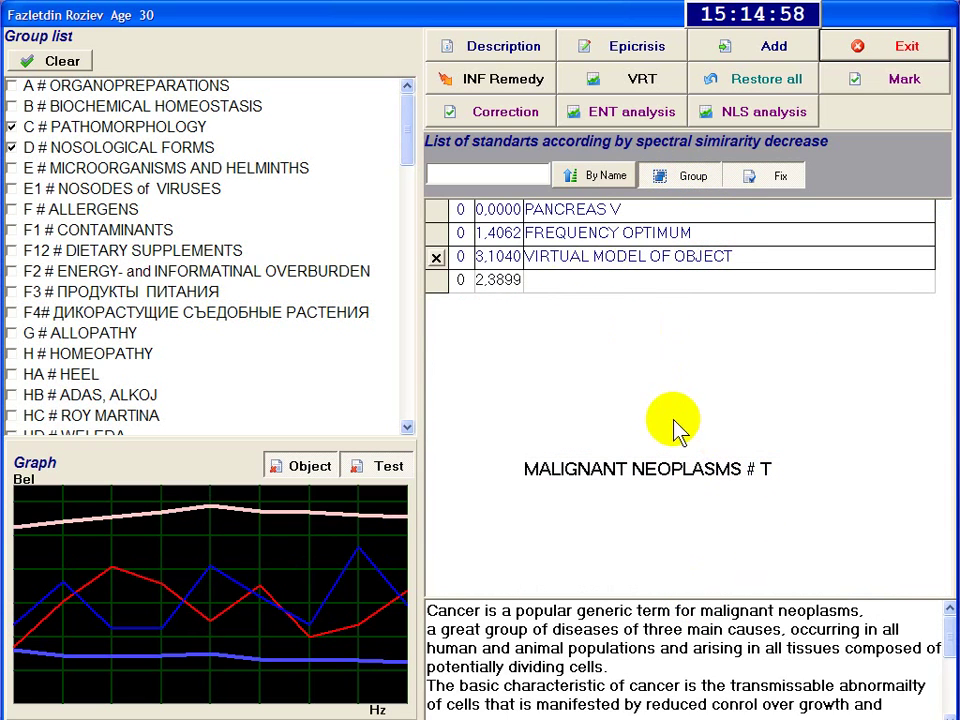
{"action": "left_click", "coordinate": [686, 178]}
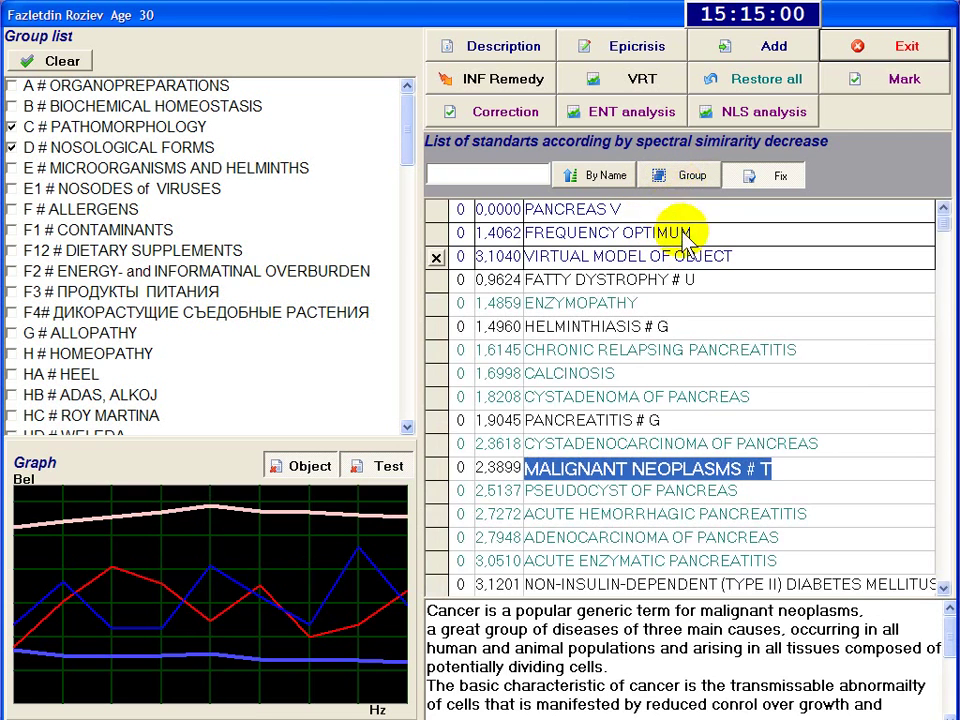
{"action": "left_click", "coordinate": [693, 189]}
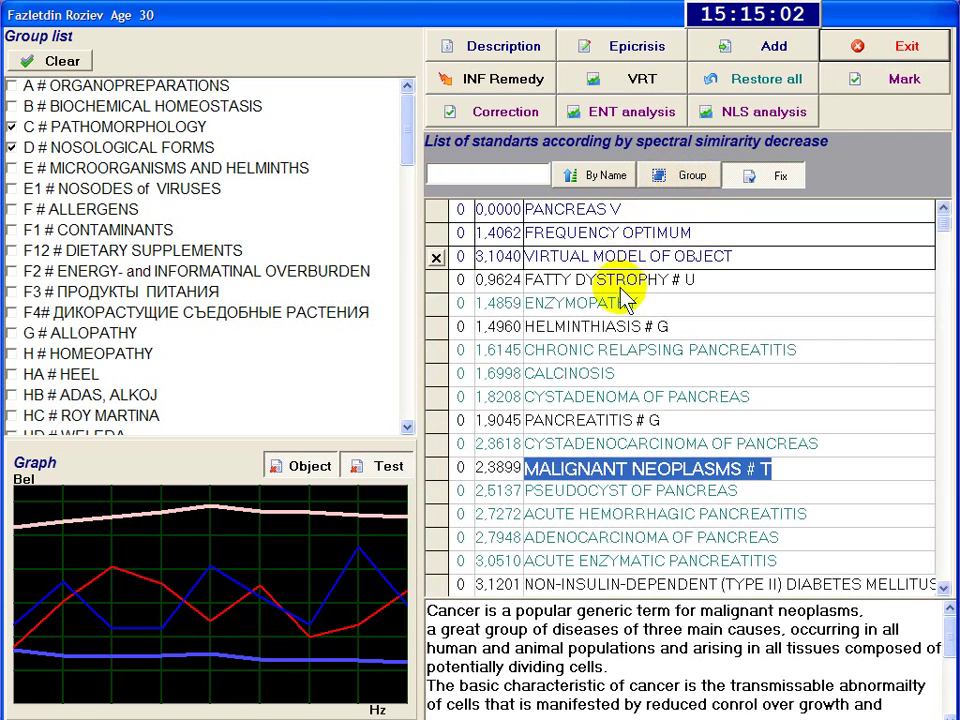
{"action": "left_click", "coordinate": [672, 175]}
Step: Look through the graphs and descriptions of the CYSTADENOCARCINOMA OF PANCREAS, NON-INSULIN-DEPENDENT (TYPE II) DIABETES MELLITUS and ADENOCARCINOMA OF PANCREAS etalons
{"action": "left_click", "coordinate": [686, 445]}
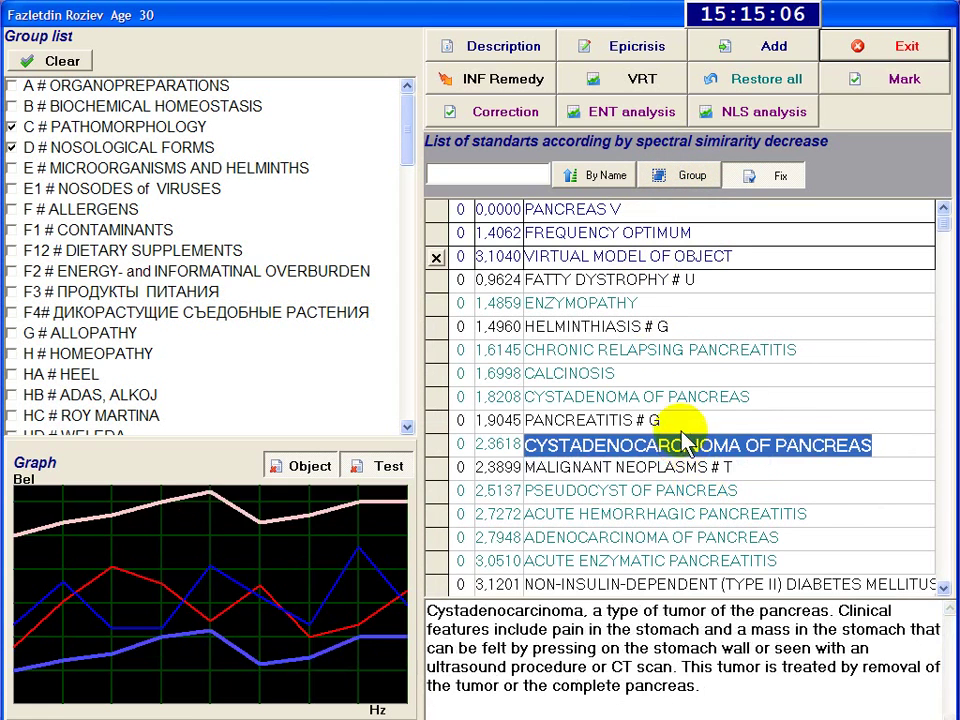
{"action": "left_click", "coordinate": [654, 424]}
{"action": "left_click", "coordinate": [820, 582]}
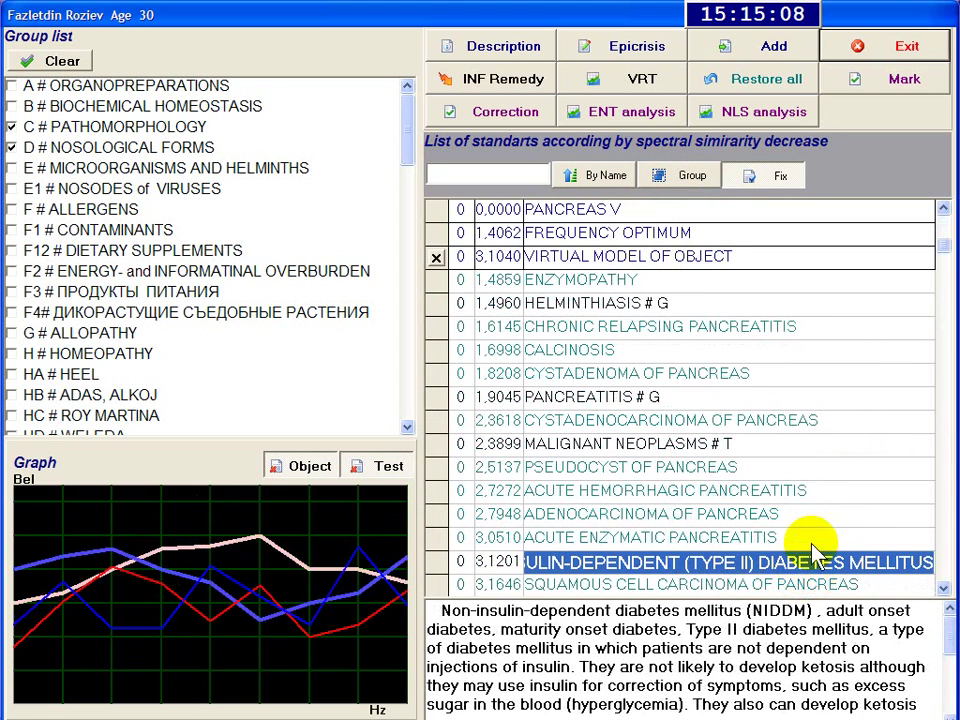
{"action": "left_click", "coordinate": [812, 515]}
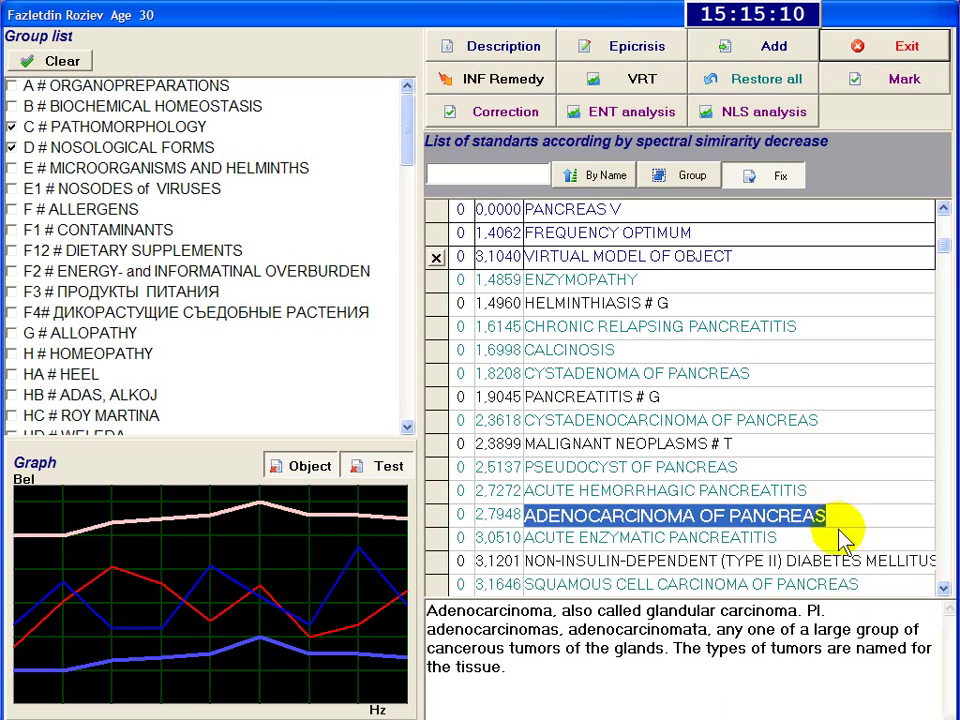
Step: Show only the group of ACUTE ENZYMATIC PANCREATITIS, view the full list alphabetically, and return to spectral similarity order
{"action": "left_click", "coordinate": [764, 540]}
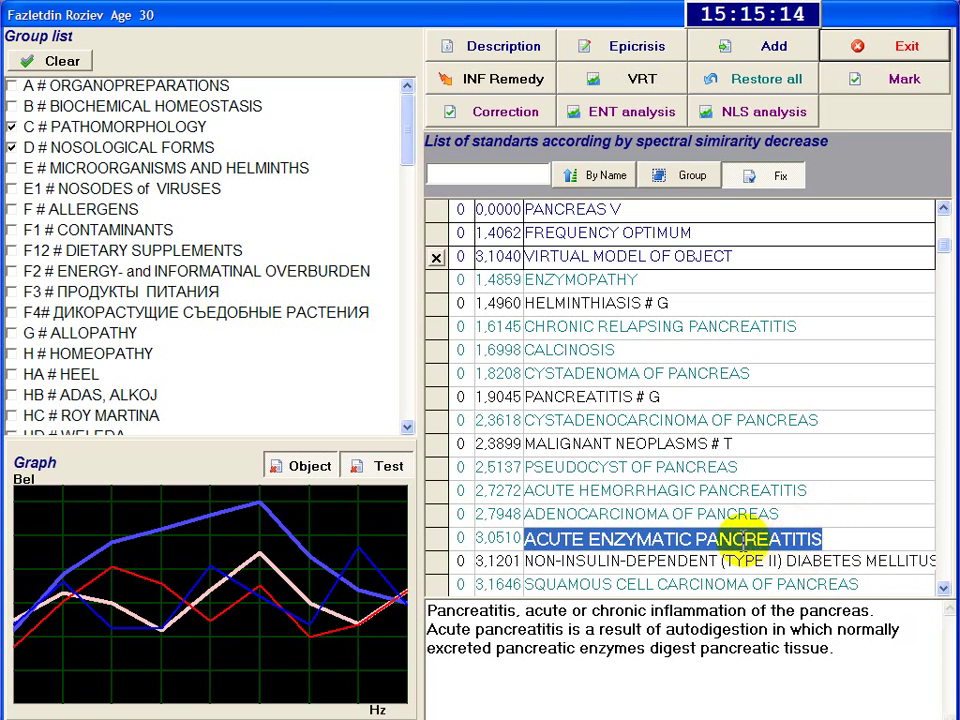
{"action": "left_click", "coordinate": [688, 180]}
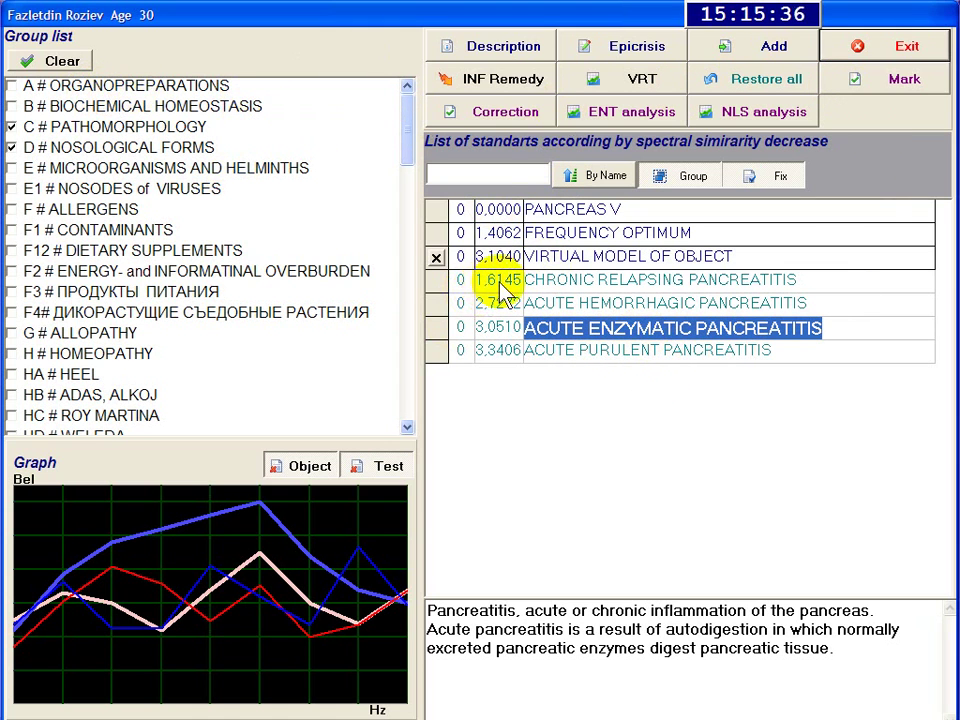
{"action": "left_click", "coordinate": [606, 176]}
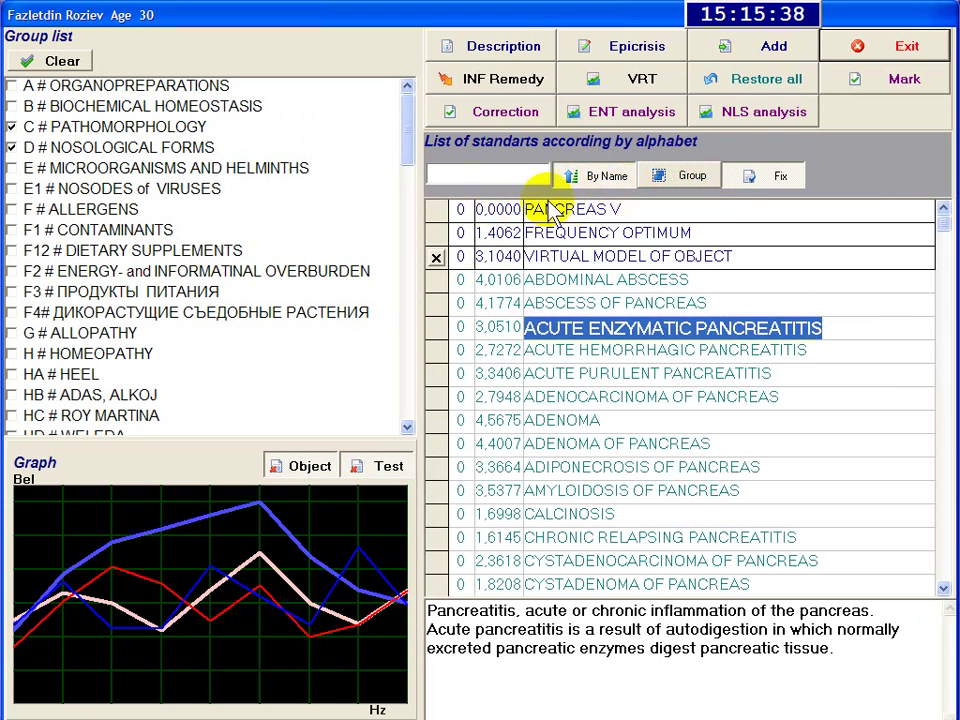
{"action": "left_click", "coordinate": [566, 176]}
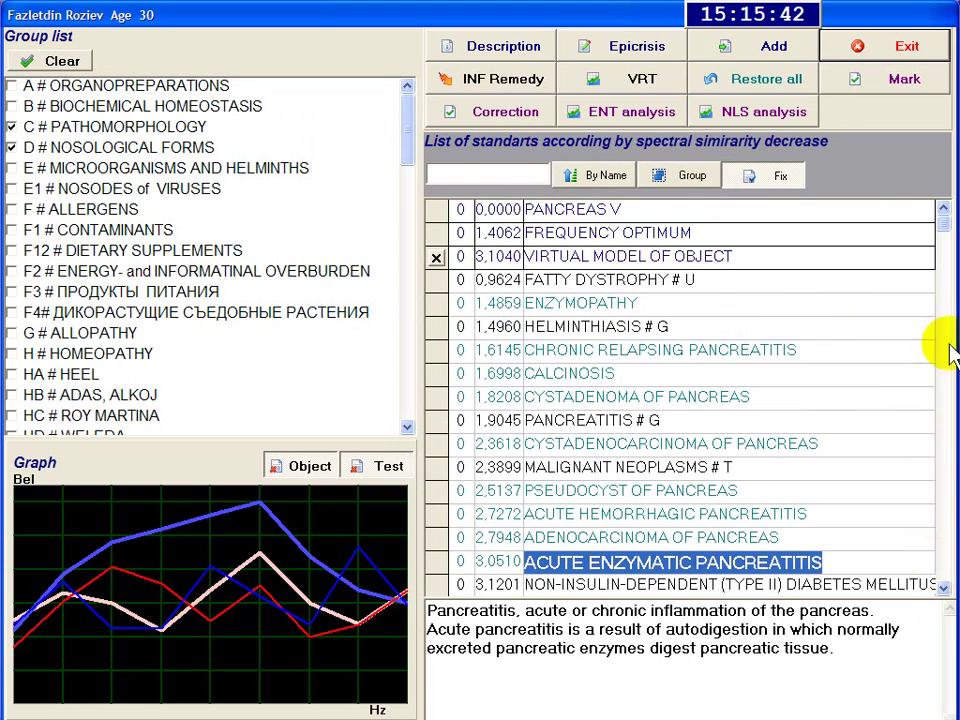
Step: Close the pancreas etalon list and the PANCREAS V analysis
{"action": "left_click", "coordinate": [643, 283]}
{"action": "left_click", "coordinate": [846, 47]}
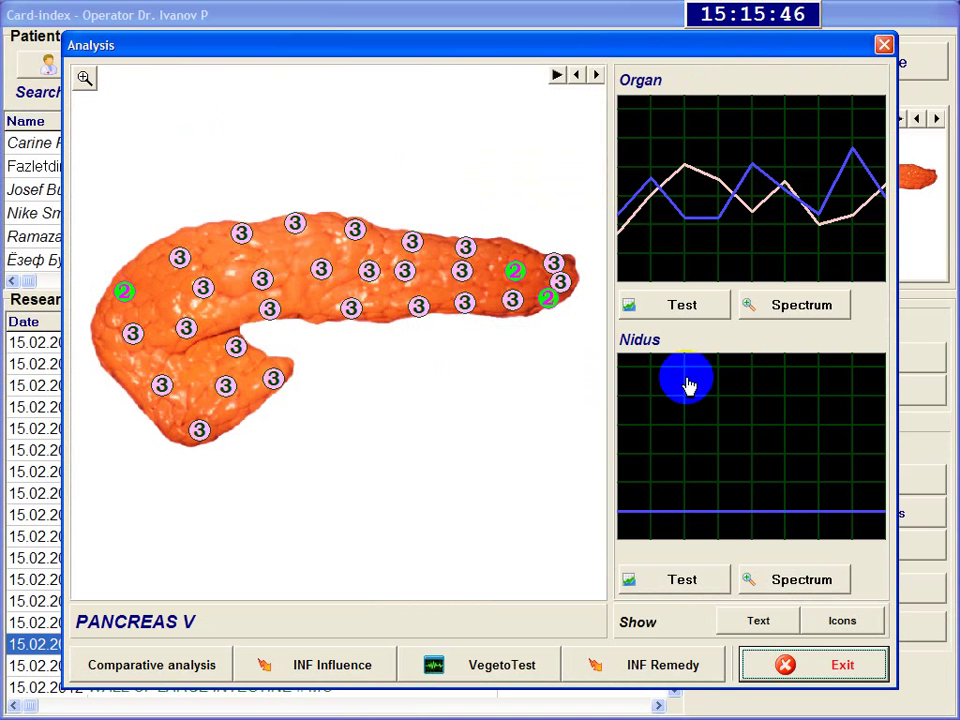
{"action": "left_click", "coordinate": [824, 666]}
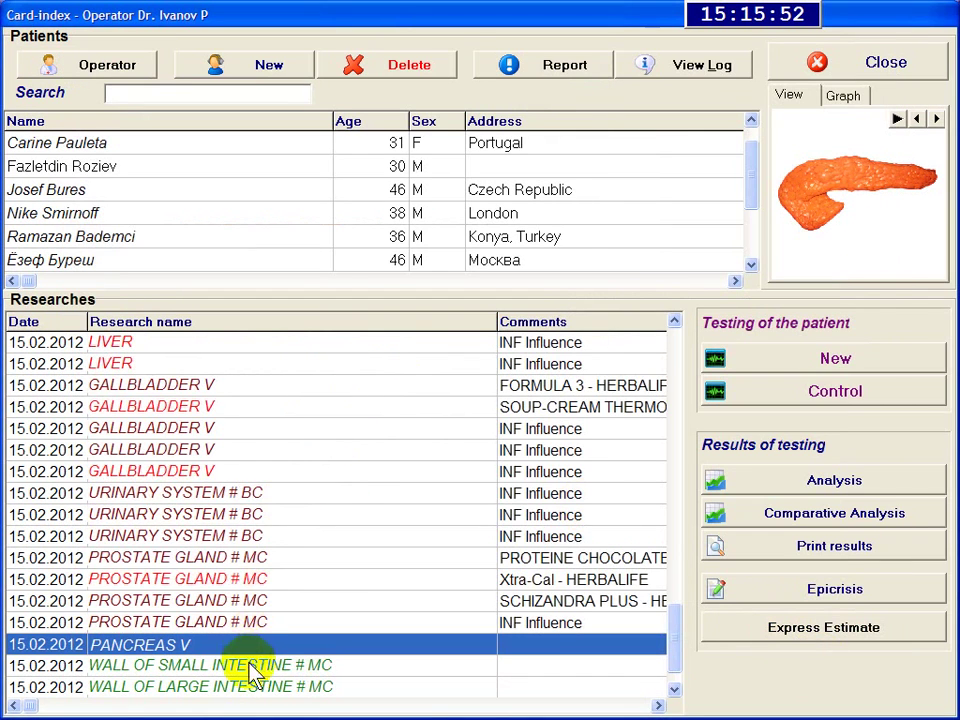
Step: Open the analysis of WALL OF SMALL INTESTINE # MC and its organ etalon list
{"action": "left_click", "coordinate": [251, 666]}
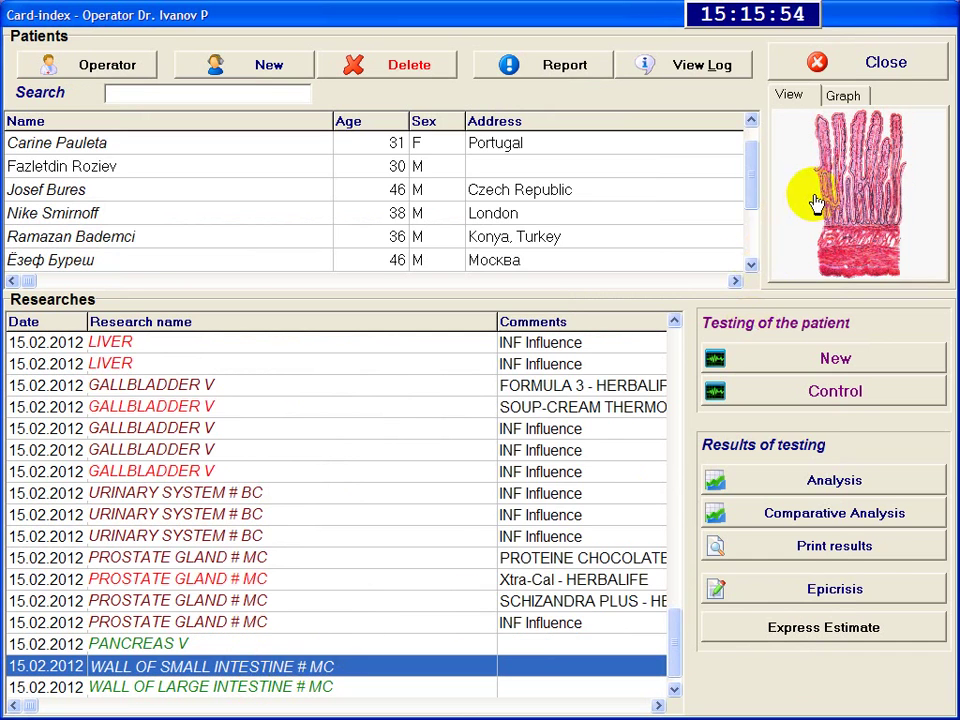
{"action": "left_click", "coordinate": [800, 480]}
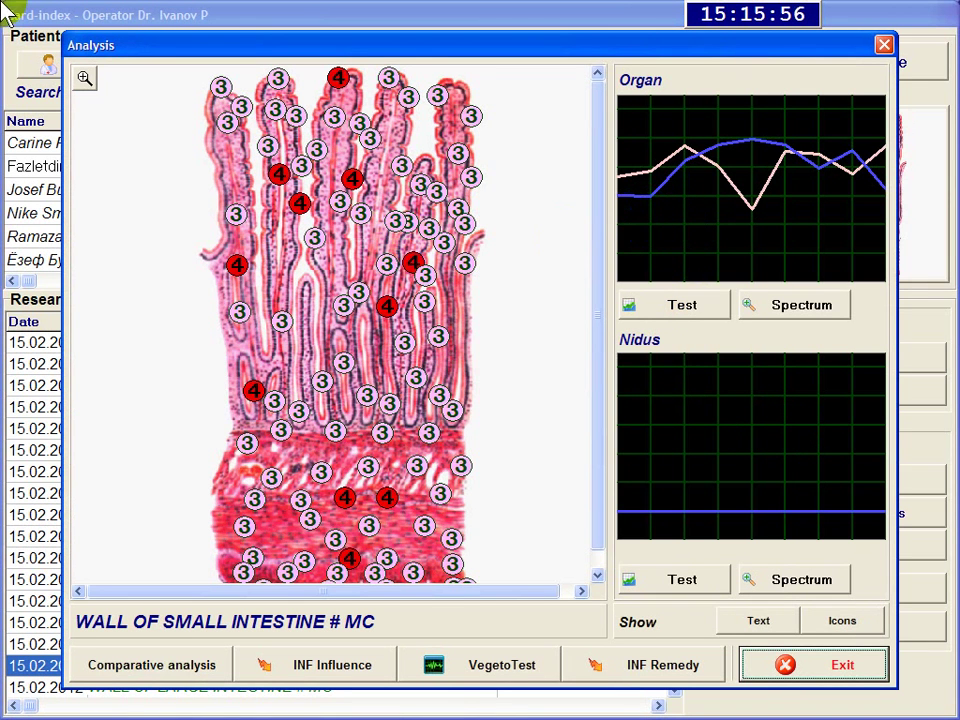
{"action": "left_click", "coordinate": [731, 252]}
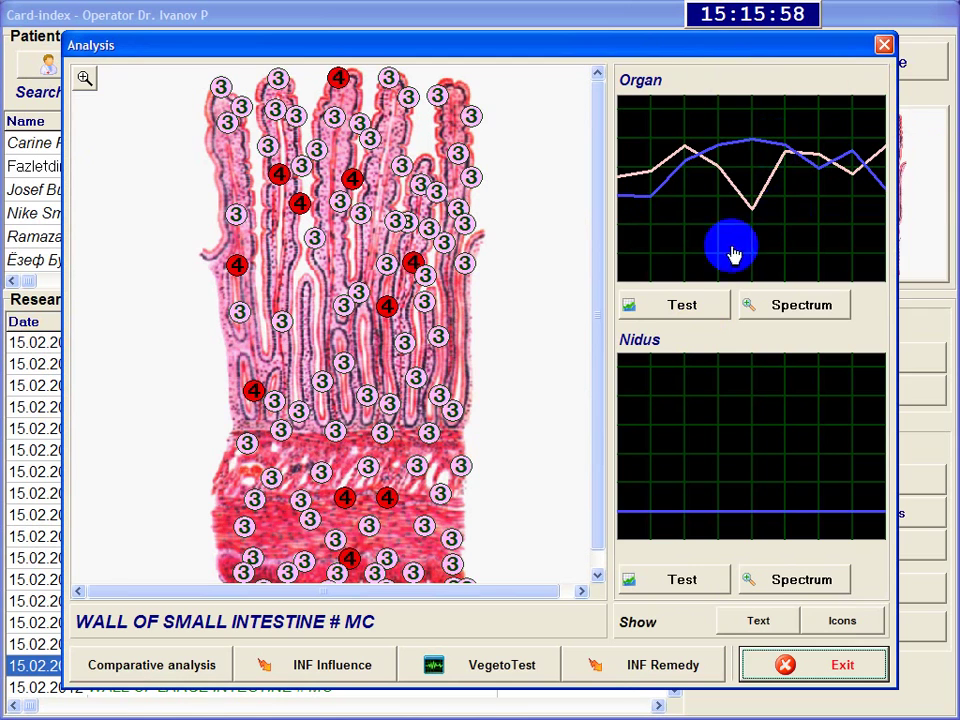
{"action": "left_click", "coordinate": [700, 296]}
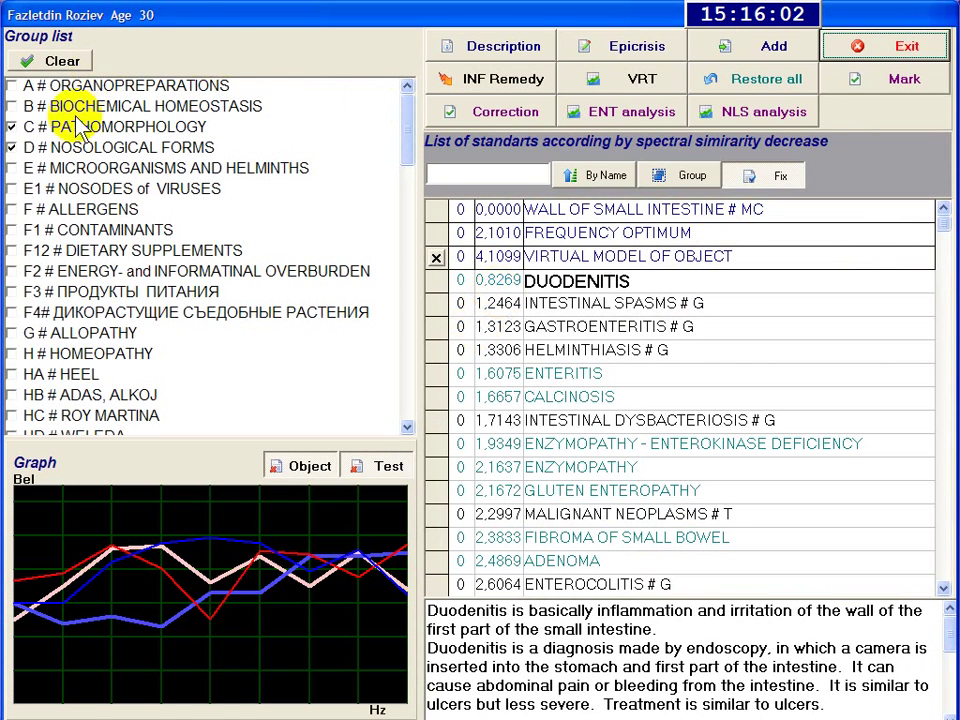
Step: Clear the group list, select C # PATHOMORPHOLOGY and D # NOSOLOGICAL FORMS, review the etalons, and close the small intestine wall analysis
{"action": "left_click", "coordinate": [60, 61]}
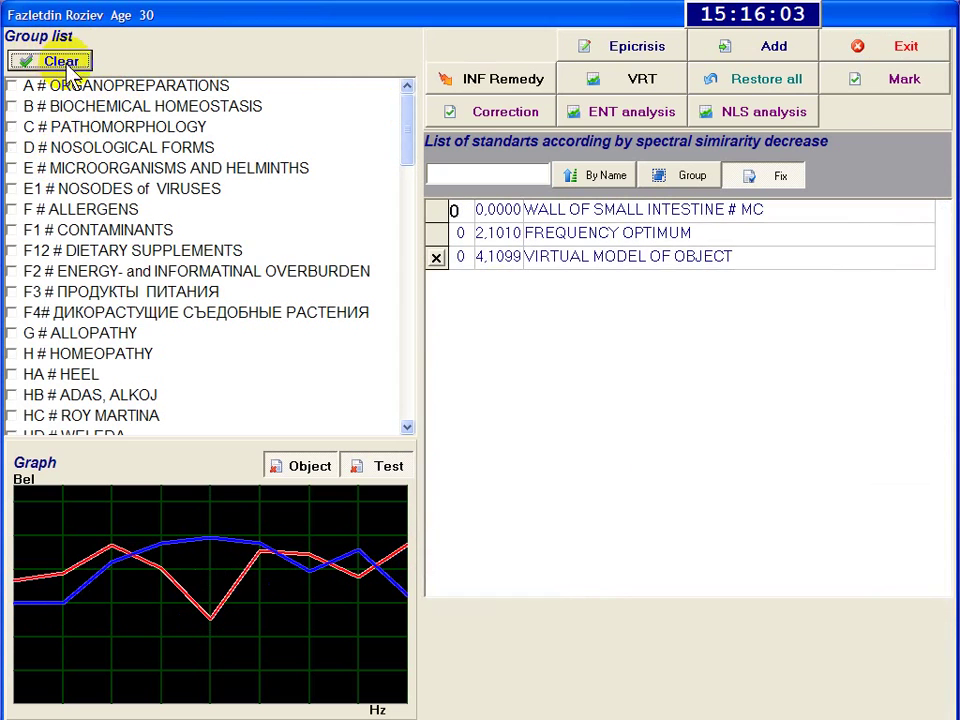
{"action": "left_click", "coordinate": [12, 127]}
{"action": "left_click", "coordinate": [12, 148]}
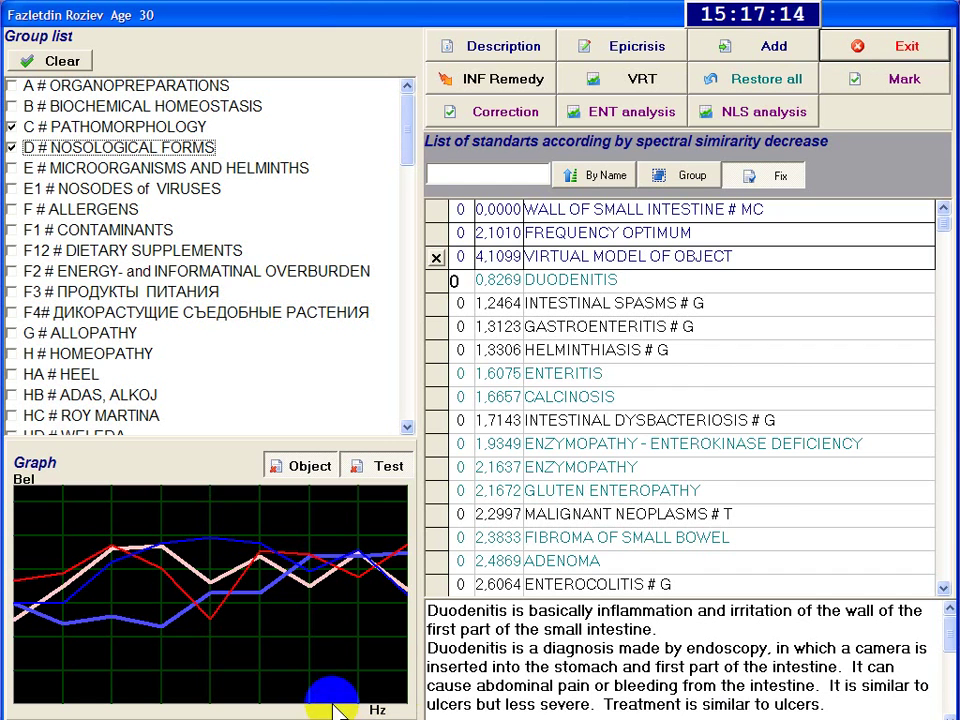
{"action": "left_click", "coordinate": [905, 50]}
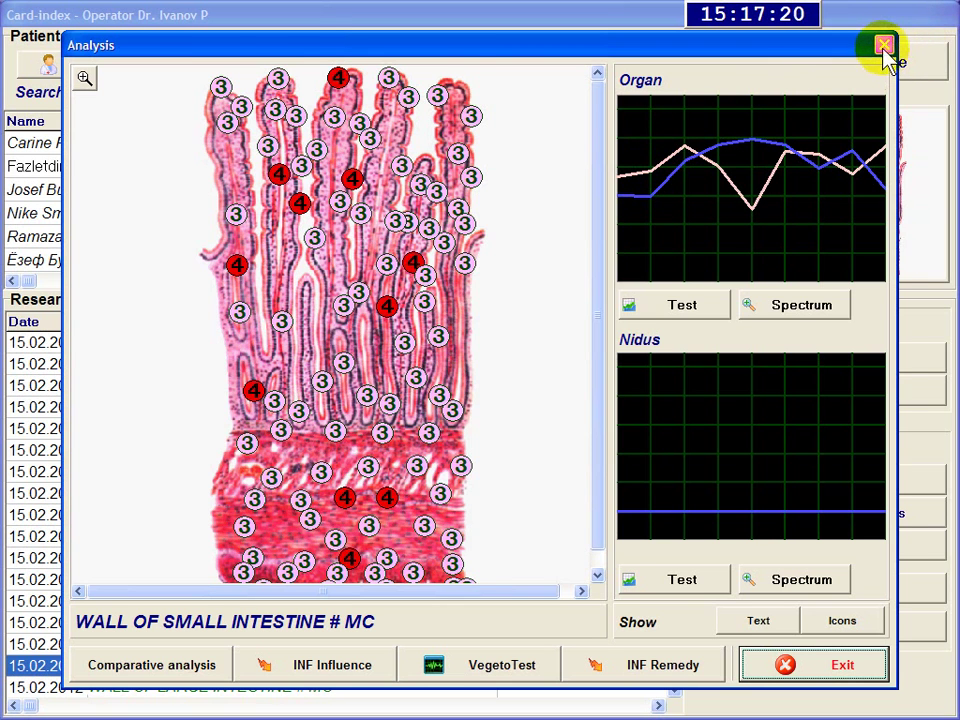
{"action": "left_click", "coordinate": [884, 46]}
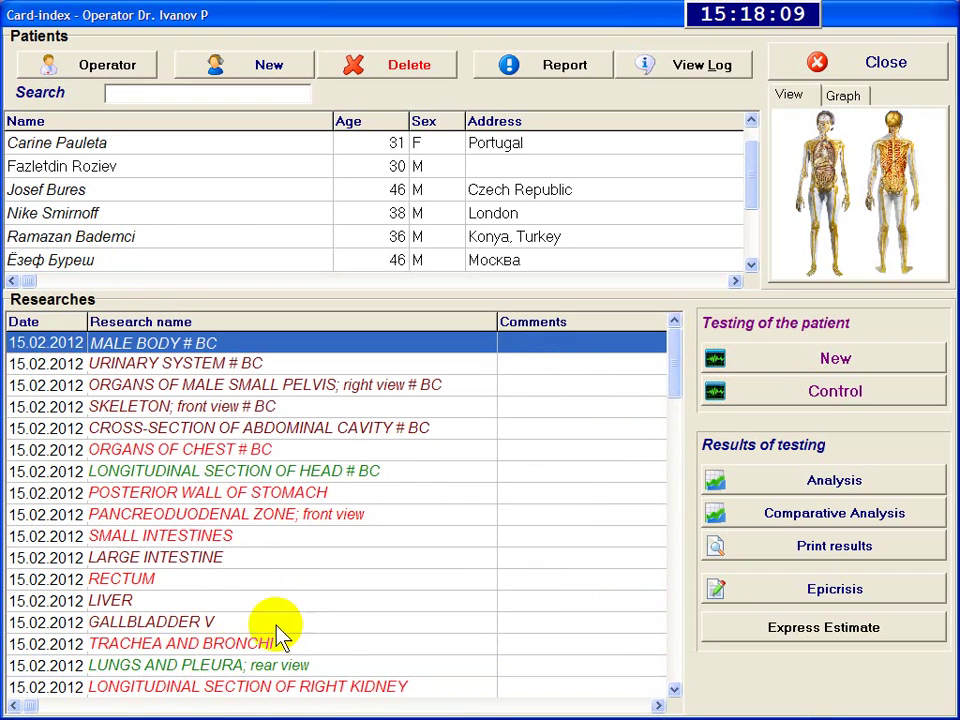
Step: Look through the gallbladder, small intestines and stomach wall researches and open the analysis of SMALL INTESTINES
{"action": "left_click", "coordinate": [280, 623]}
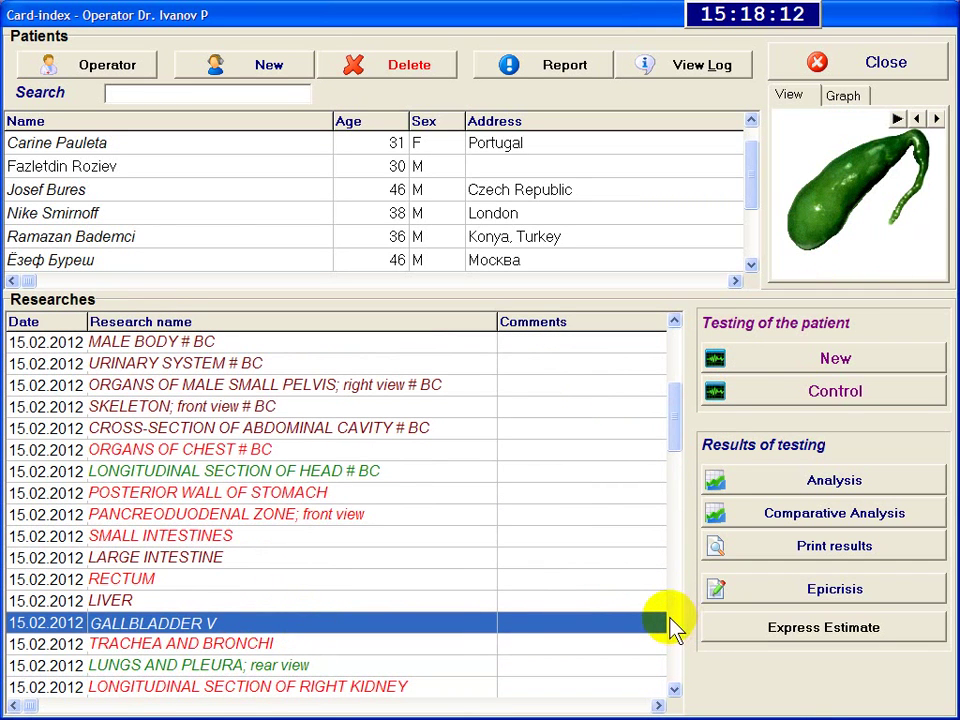
{"action": "left_click", "coordinate": [236, 538]}
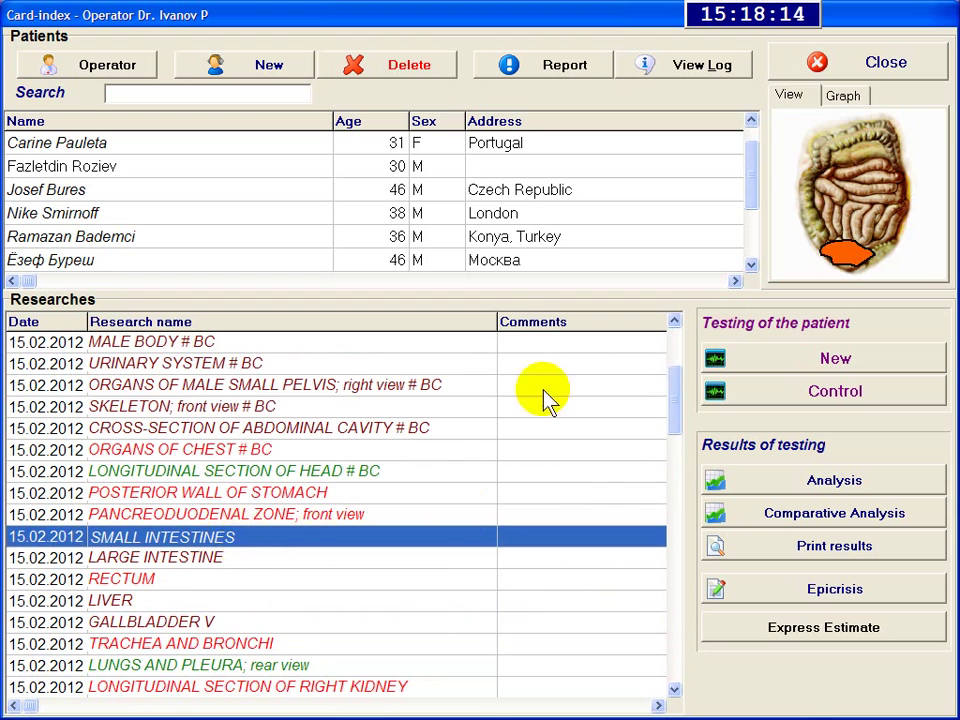
{"action": "left_click", "coordinate": [253, 493]}
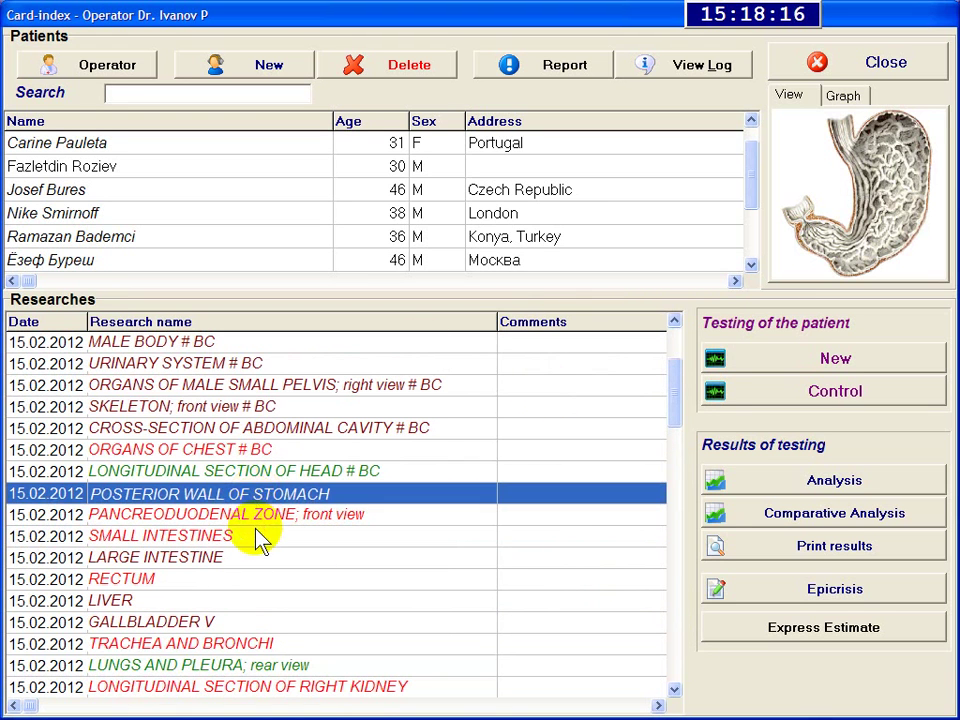
{"action": "left_click", "coordinate": [258, 537]}
{"action": "double_click", "coordinate": [773, 218]}
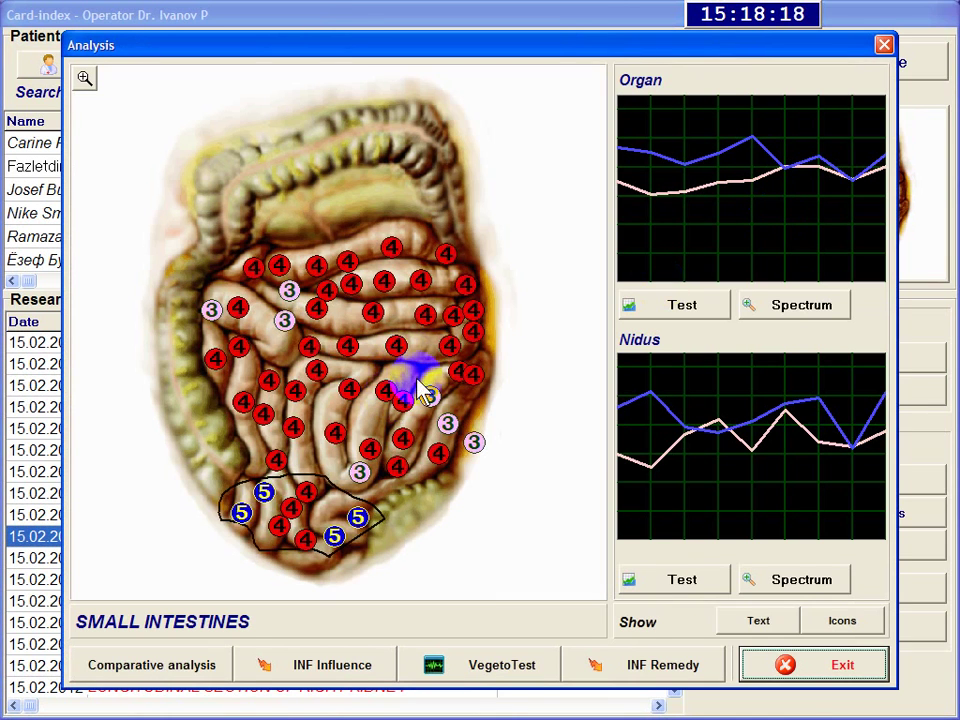
Step: Run the INF Influence evaluation on SMALL INTESTINES three times in succession
{"action": "left_click", "coordinate": [328, 668]}
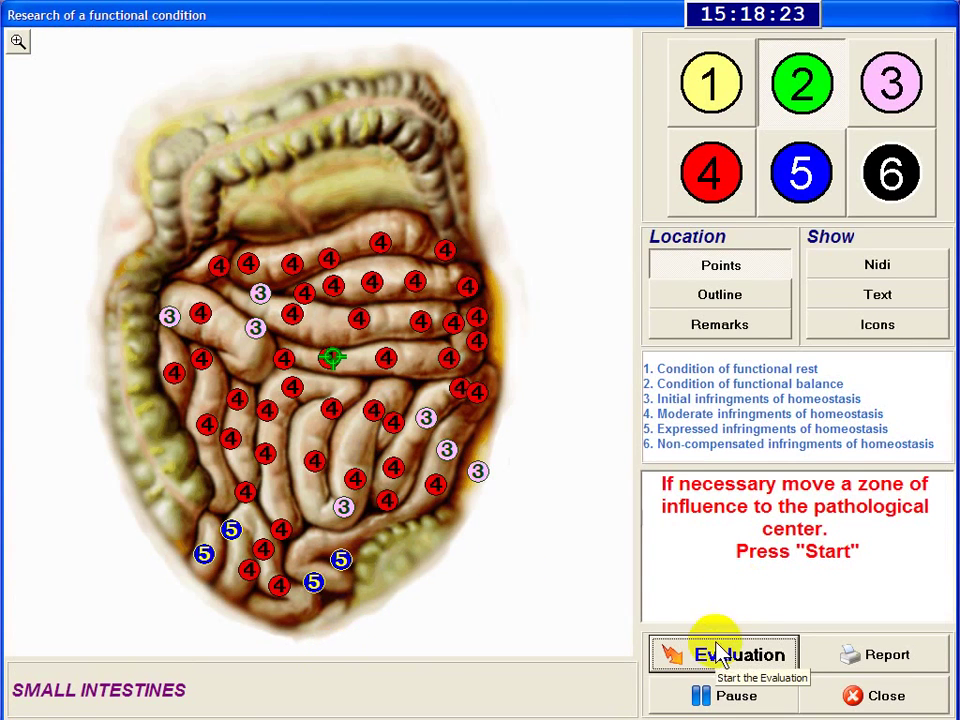
{"action": "left_click", "coordinate": [717, 648]}
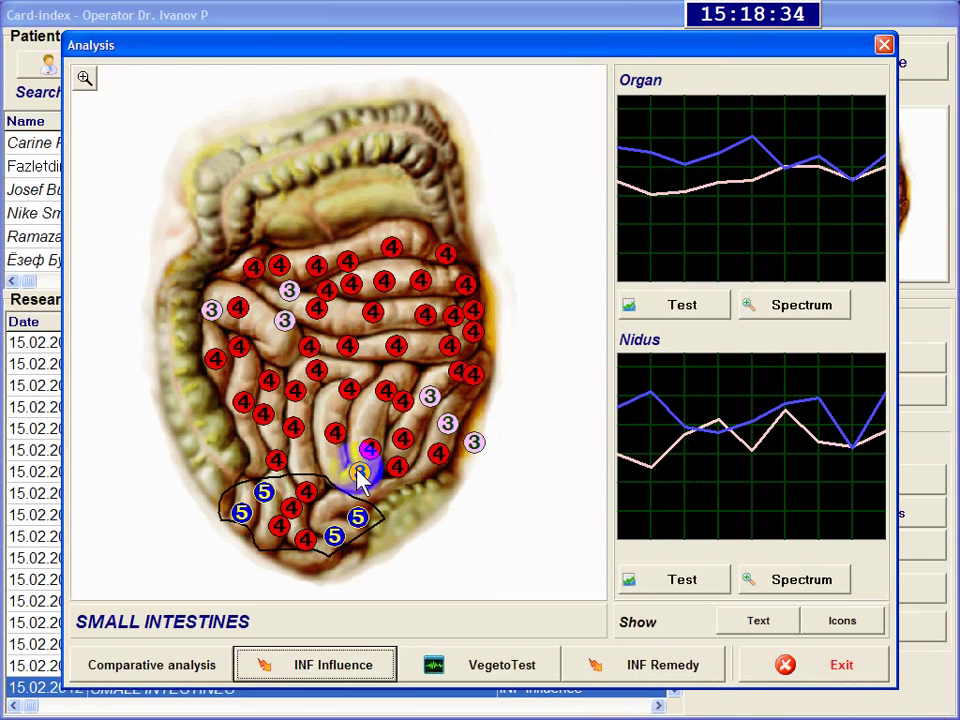
{"action": "left_click", "coordinate": [333, 665]}
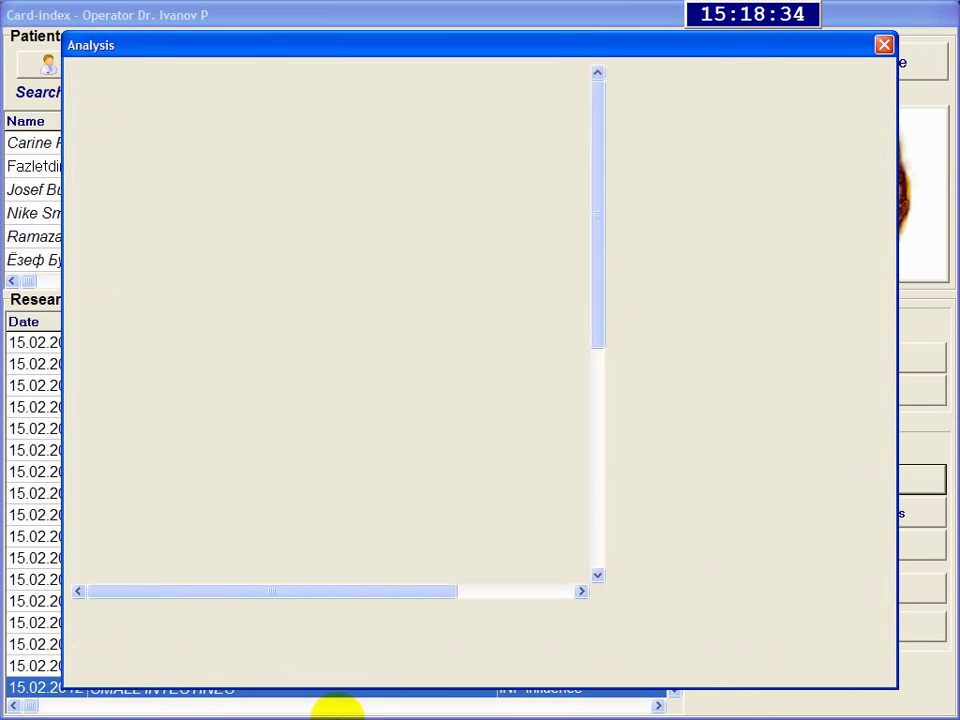
{"action": "left_click", "coordinate": [288, 677]}
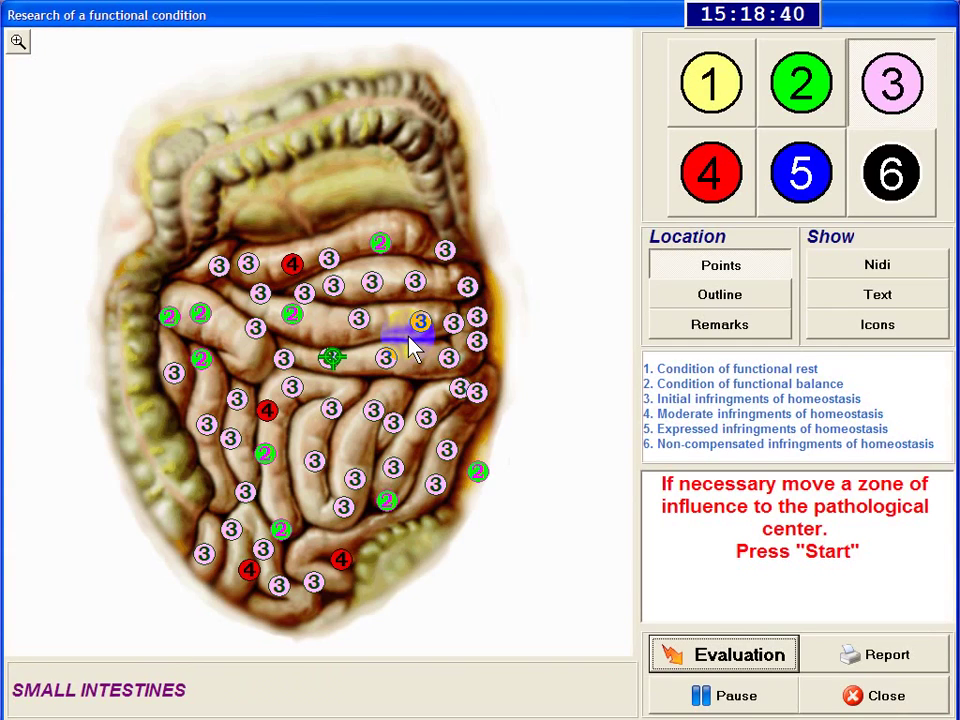
{"action": "left_click", "coordinate": [708, 654]}
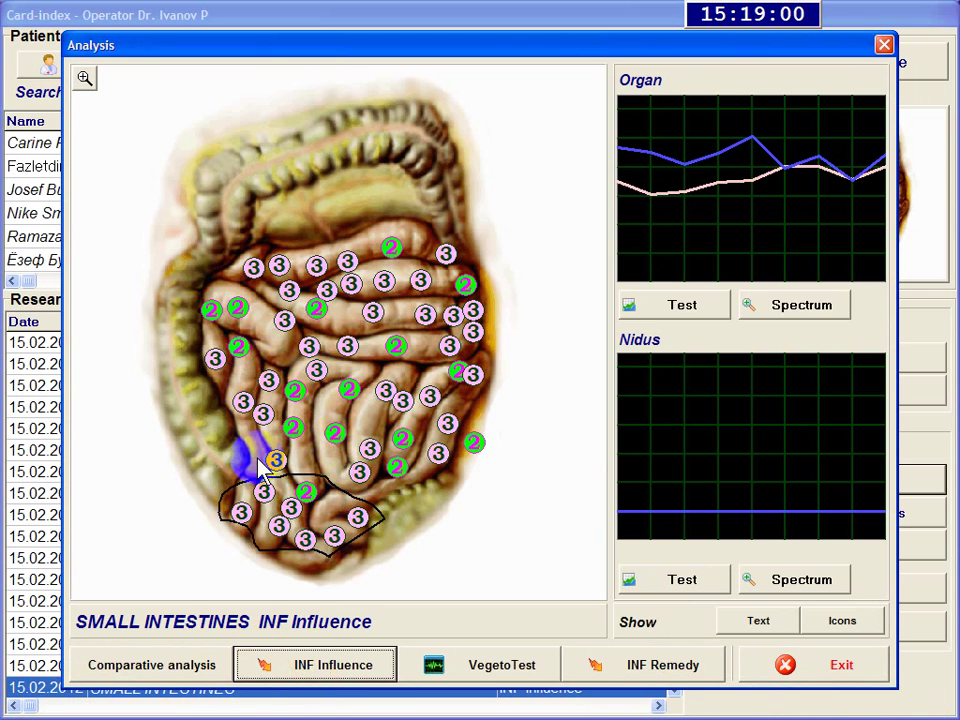
{"action": "left_click", "coordinate": [331, 665]}
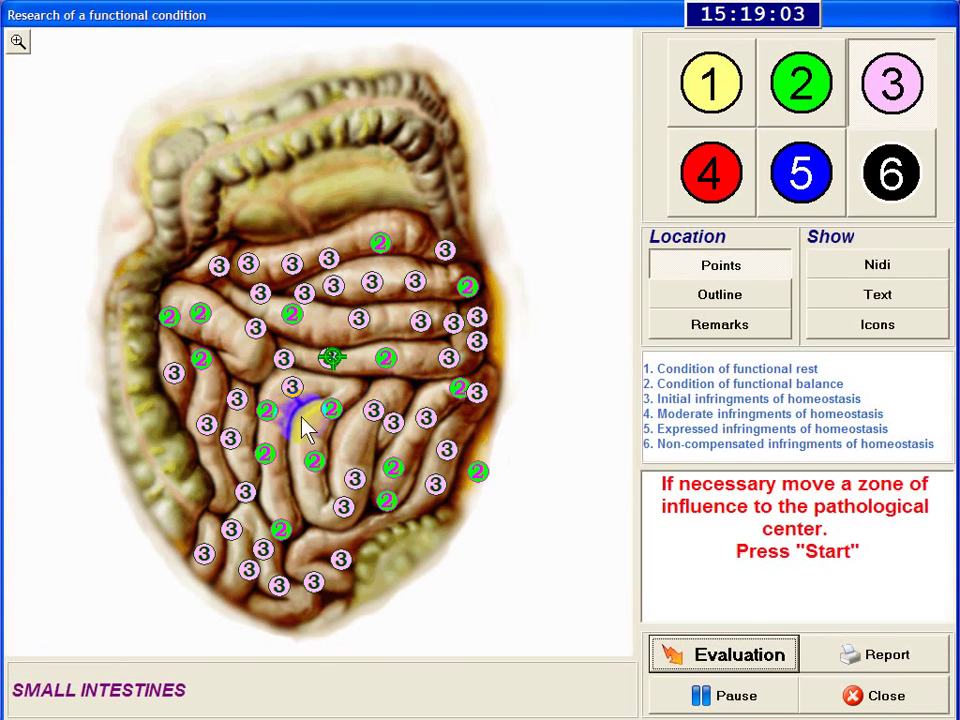
{"action": "left_click", "coordinate": [733, 665]}
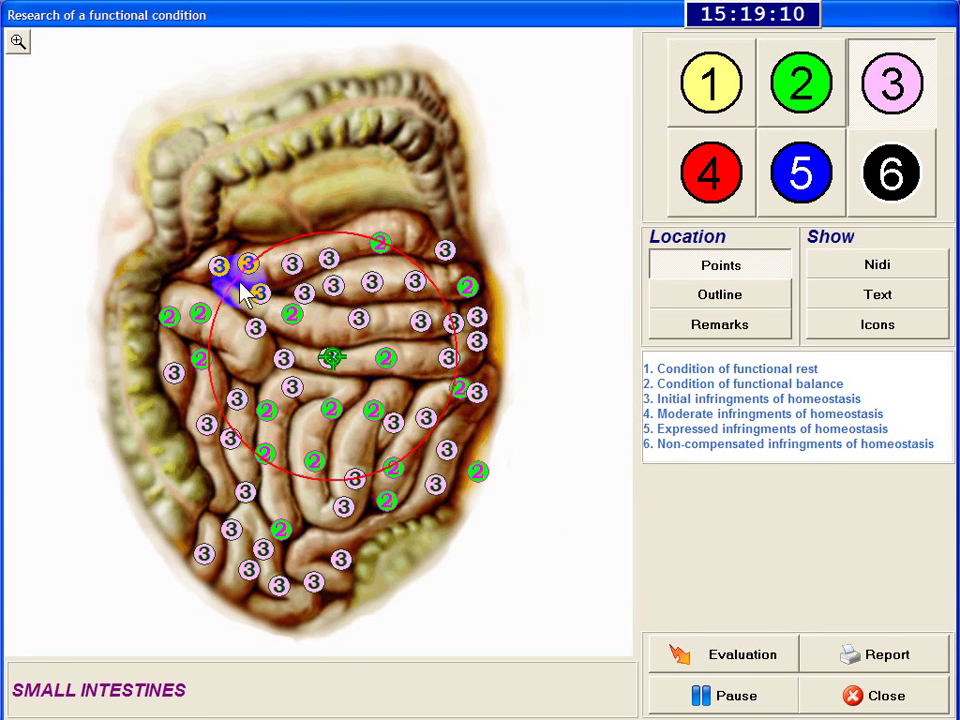
{"action": "left_click", "coordinate": [320, 406]}
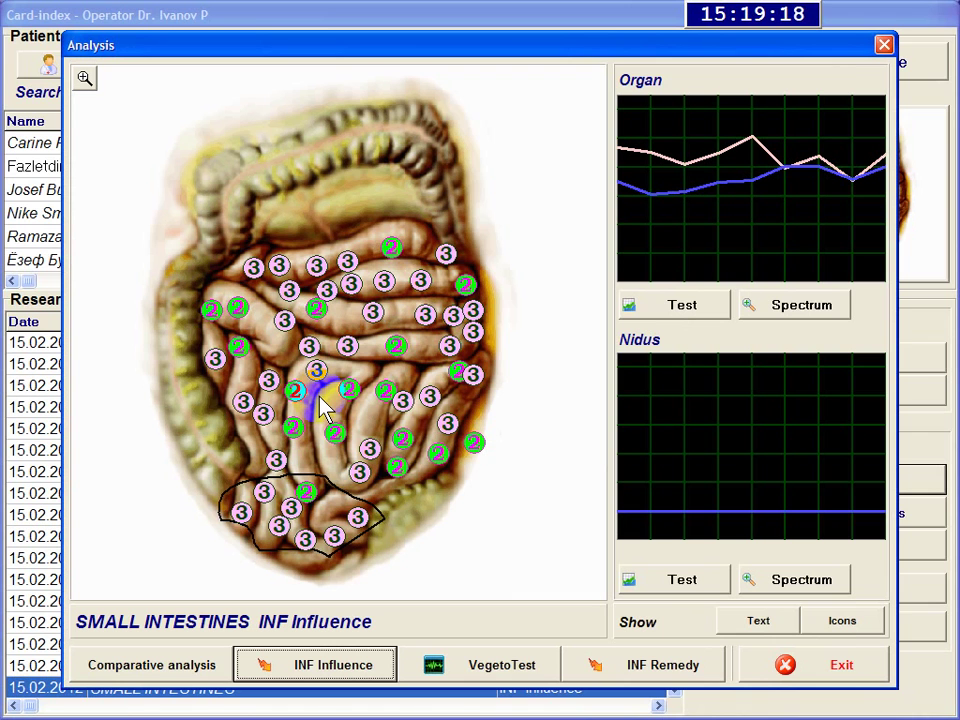
Step: Close the small intestines analysis and open the analysis of the LARGE INTESTINE research that has no comment
{"action": "left_click", "coordinate": [810, 680]}
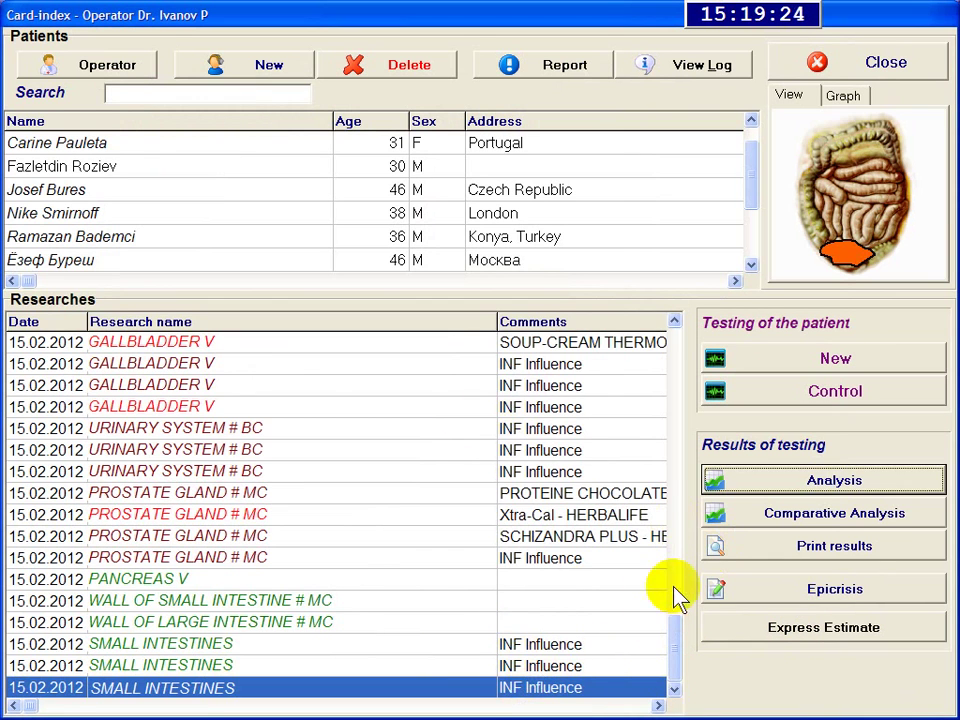
{"action": "key", "text": "Page_Up"}
{"action": "key", "text": "Page_Up"}
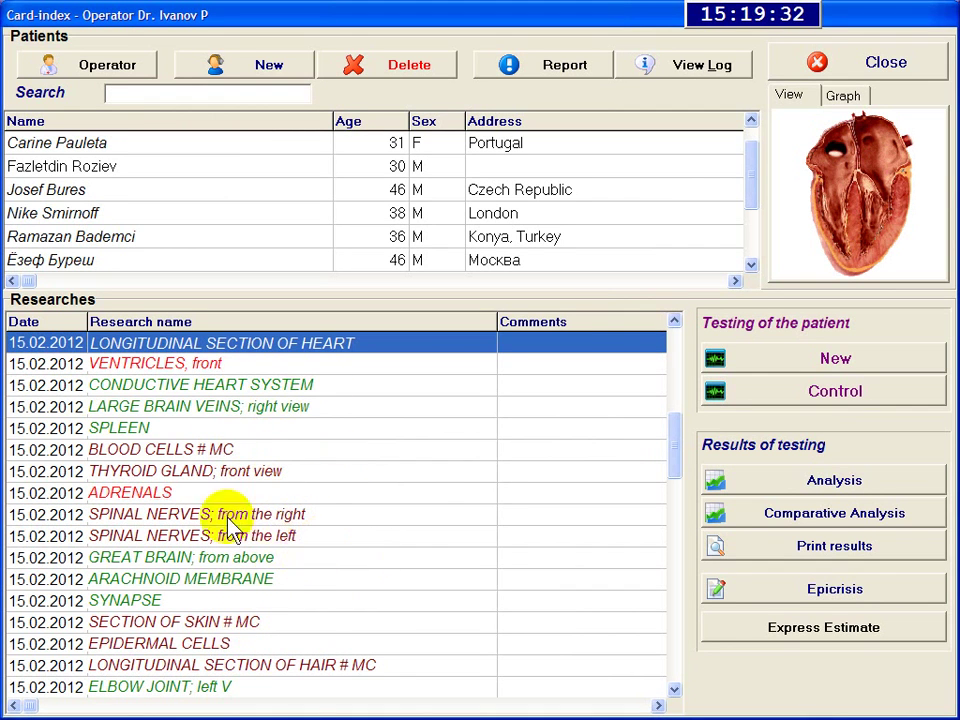
{"action": "left_click", "coordinate": [671, 373]}
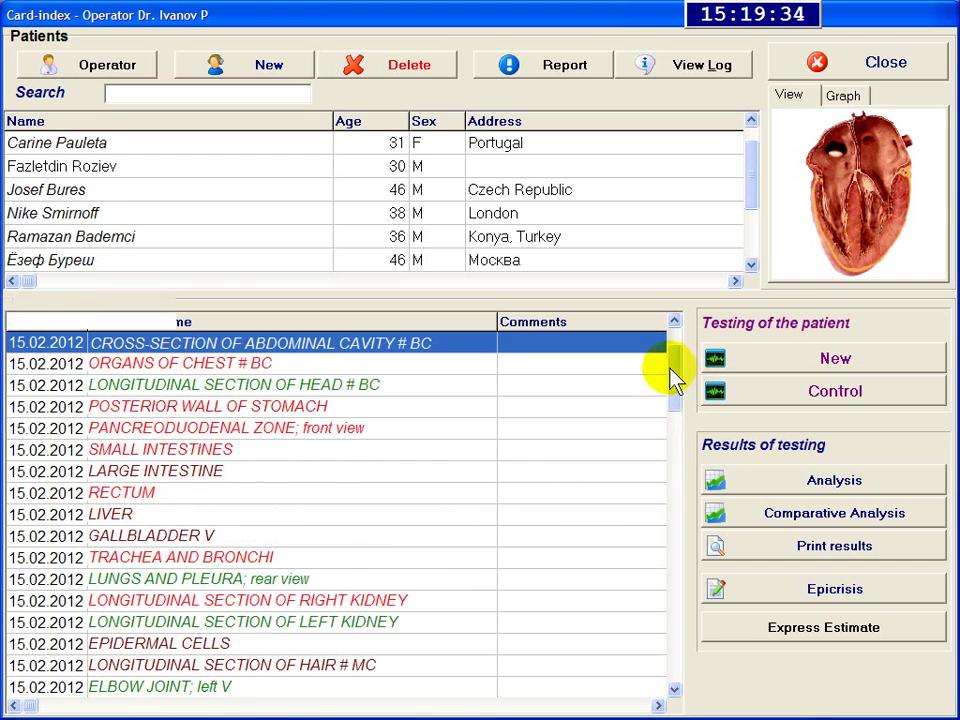
{"action": "left_click", "coordinate": [208, 471]}
{"action": "left_click", "coordinate": [856, 192]}
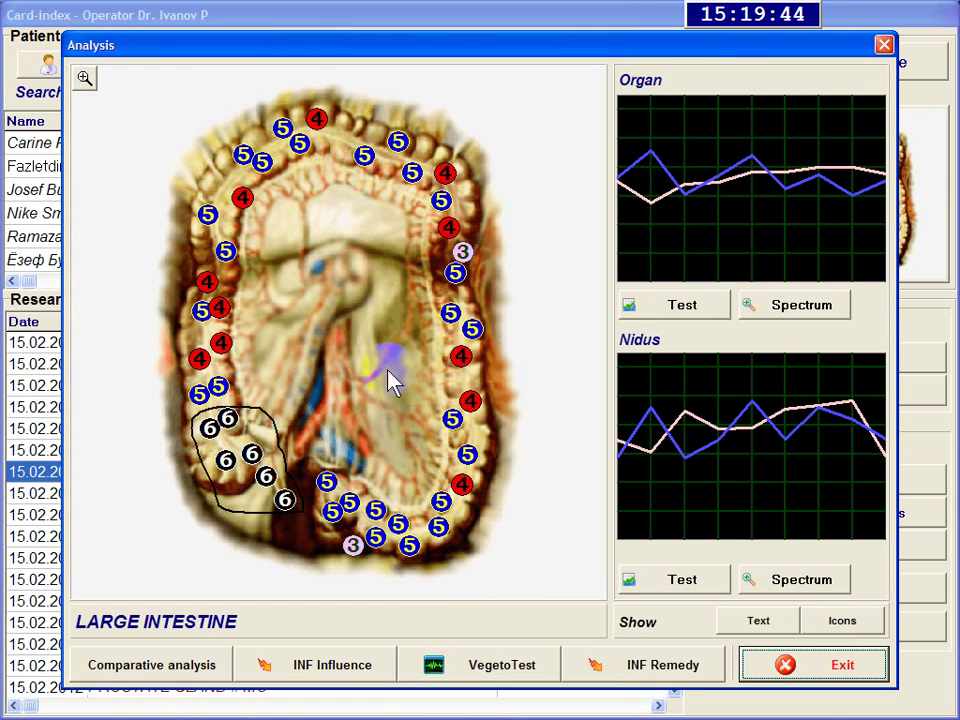
Step: Run the INF Influence evaluation on LARGE INTESTINE twice with the zone of influence at its default central position
{"action": "left_click", "coordinate": [332, 672]}
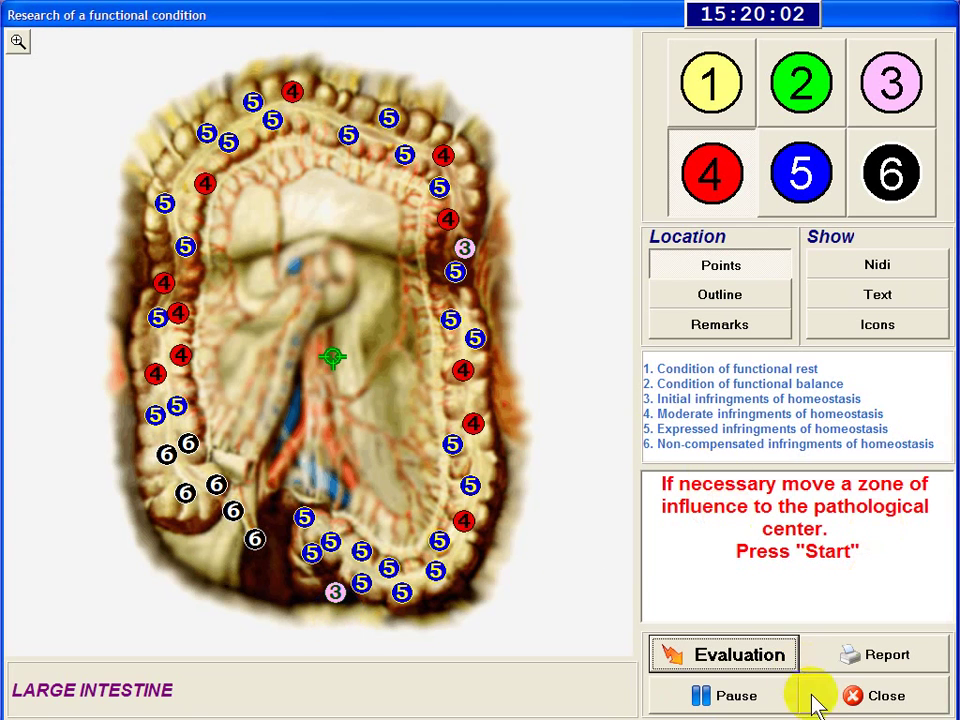
{"action": "left_click", "coordinate": [718, 672]}
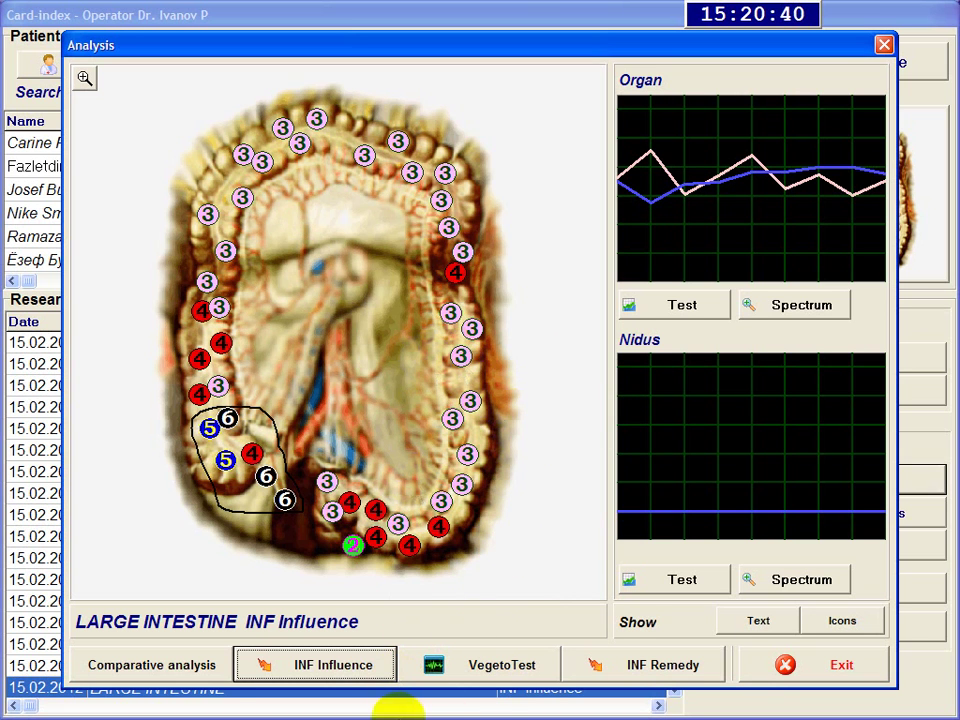
{"action": "left_click", "coordinate": [381, 448]}
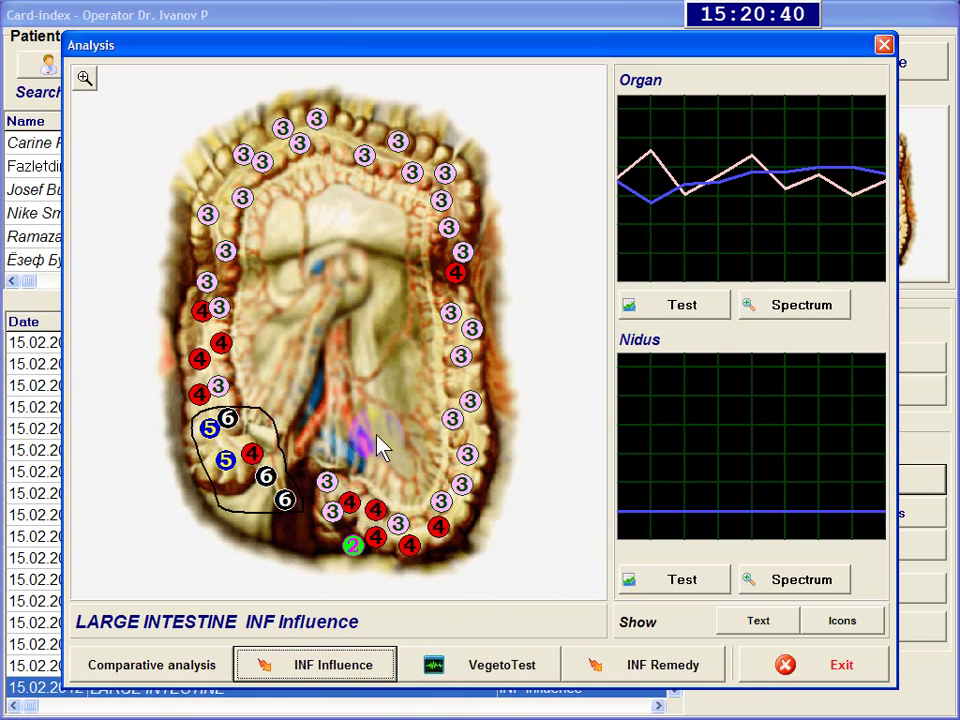
{"action": "left_click", "coordinate": [744, 660]}
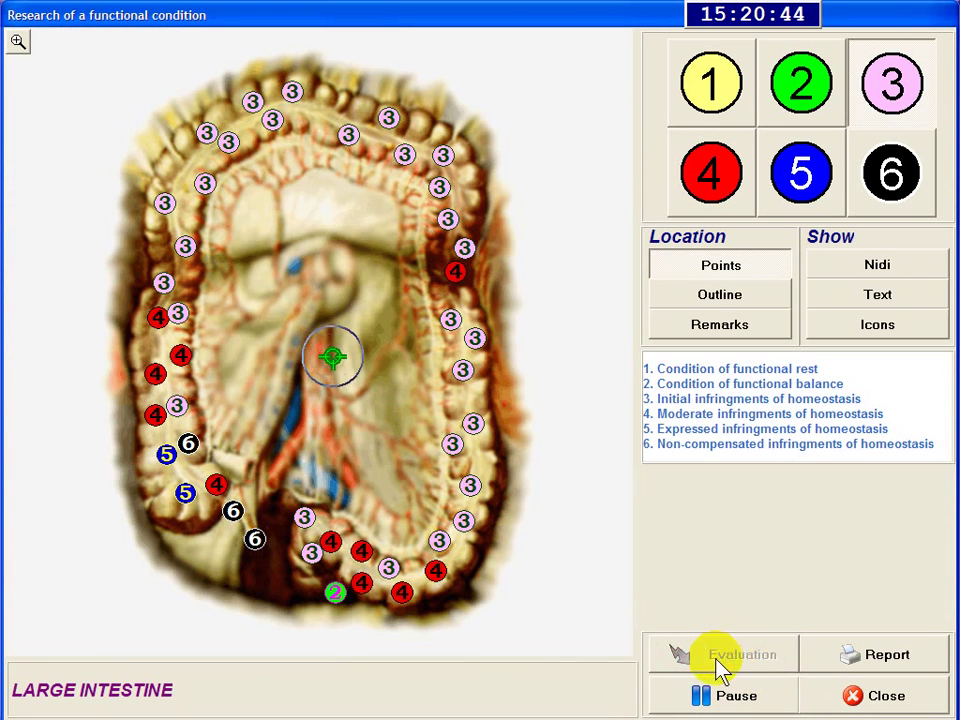
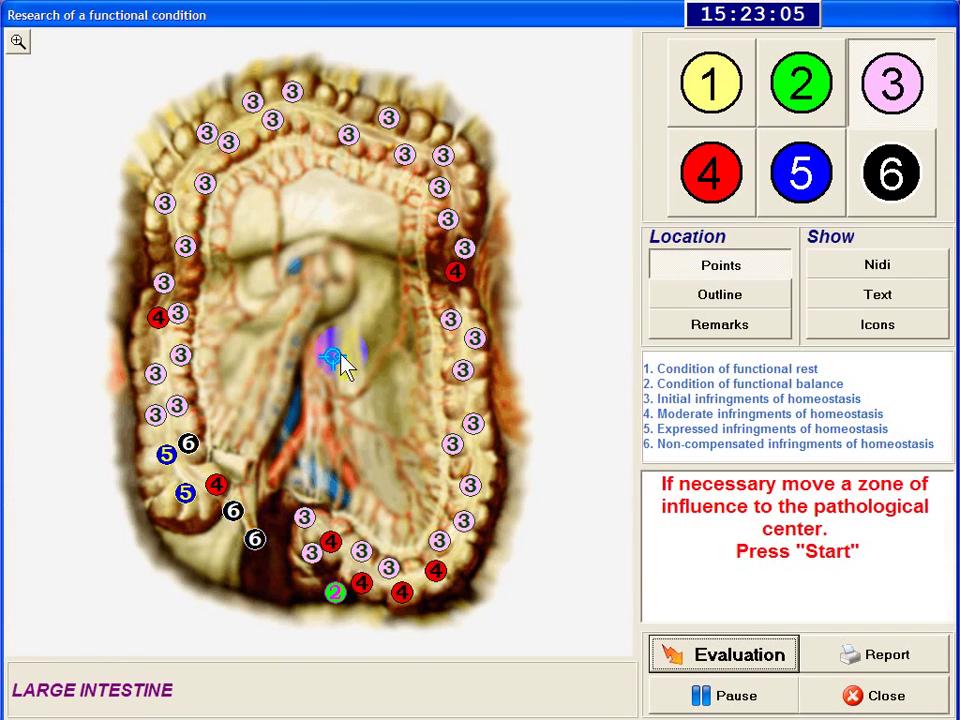
Step: Move the zone of influence onto the cecum's pathological center and evaluate, repeating the INF Influence with the zone moved there again
{"action": "left_click_drag", "start_coordinate": [340, 362], "coordinate": [212, 498]}
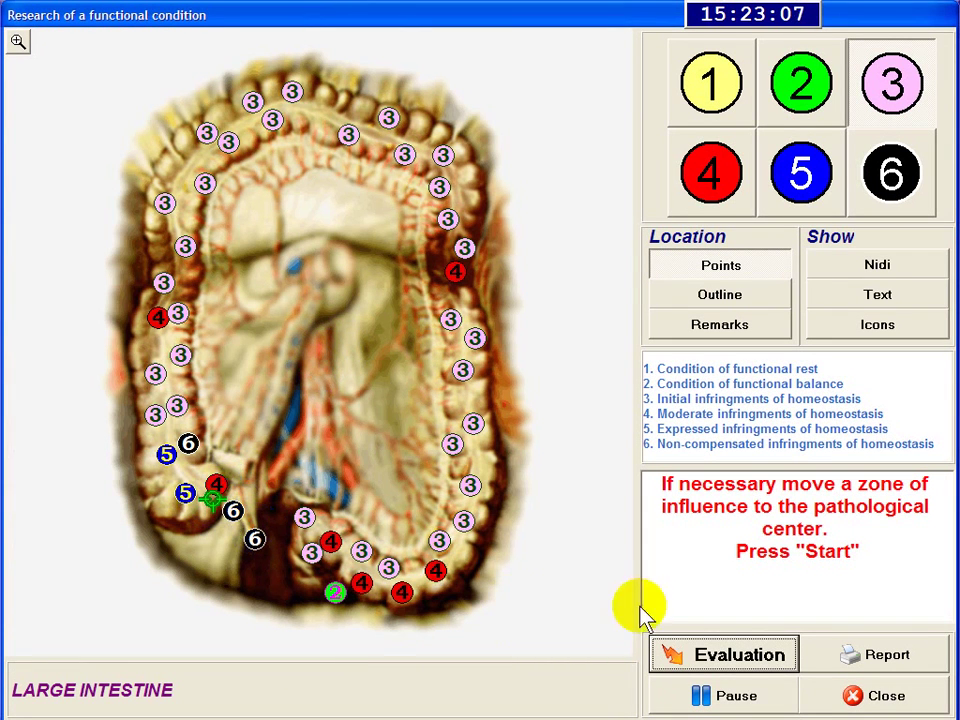
{"action": "left_click", "coordinate": [707, 668]}
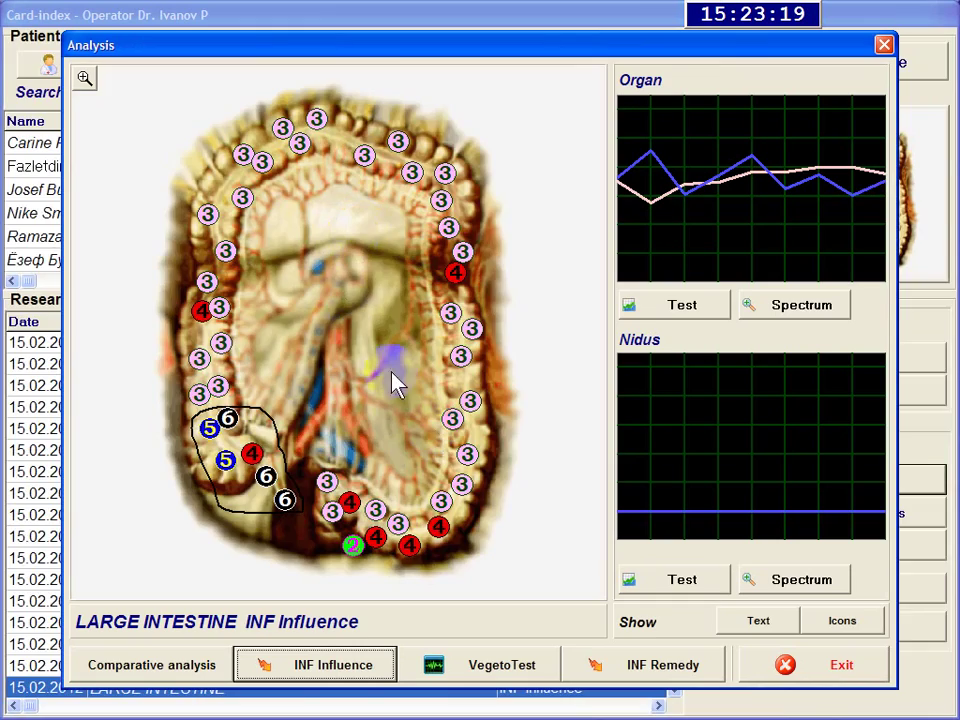
{"action": "left_click", "coordinate": [300, 666]}
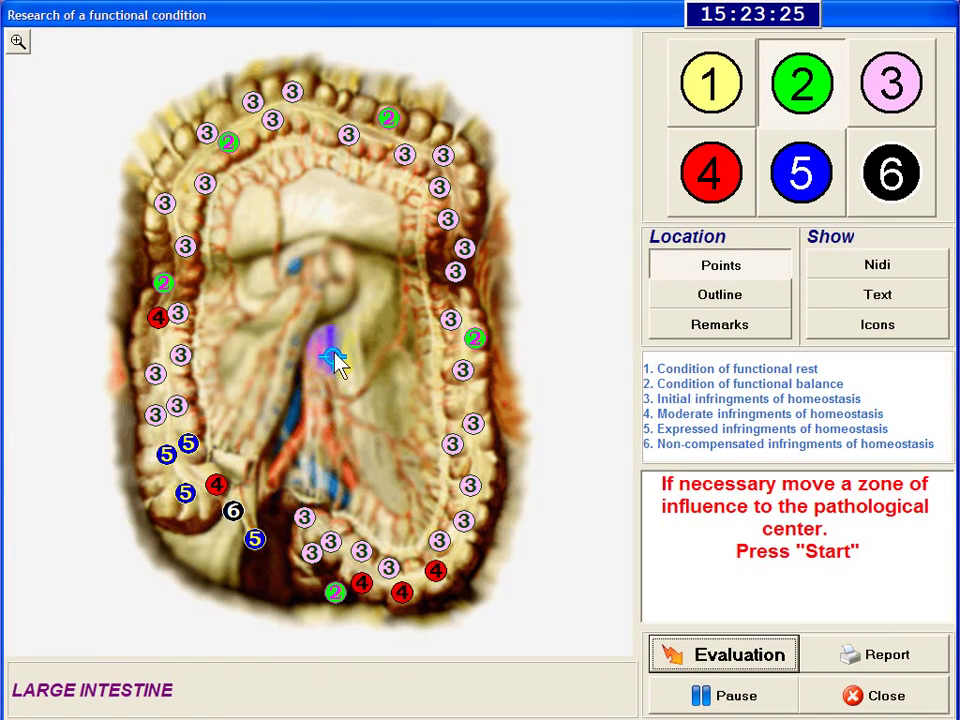
{"action": "left_click_drag", "start_coordinate": [333, 357], "coordinate": [210, 512]}
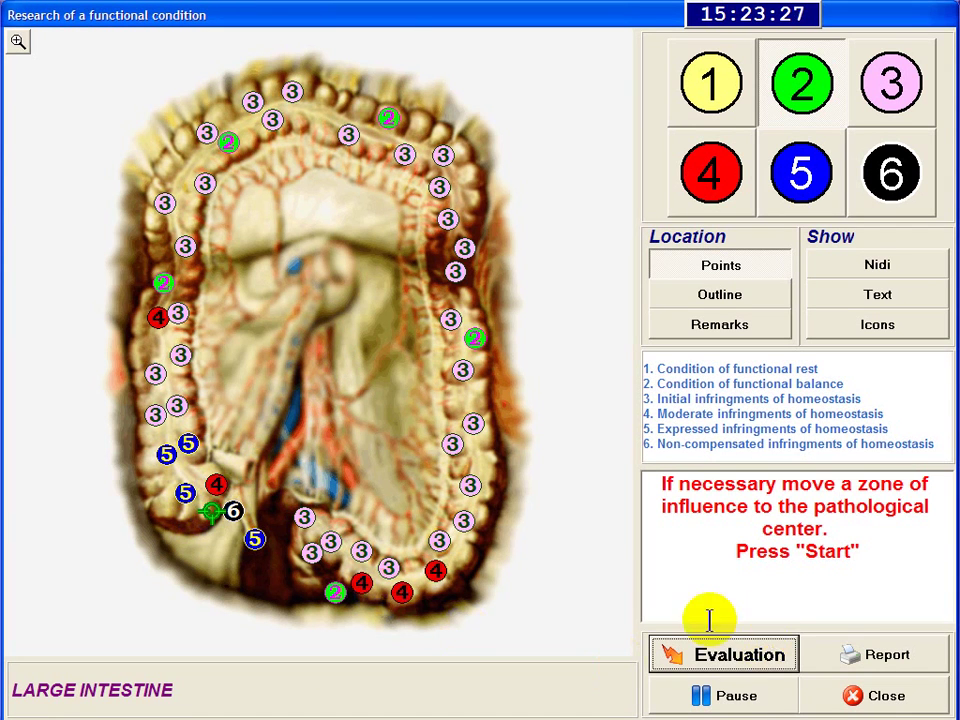
{"action": "left_click", "coordinate": [735, 664]}
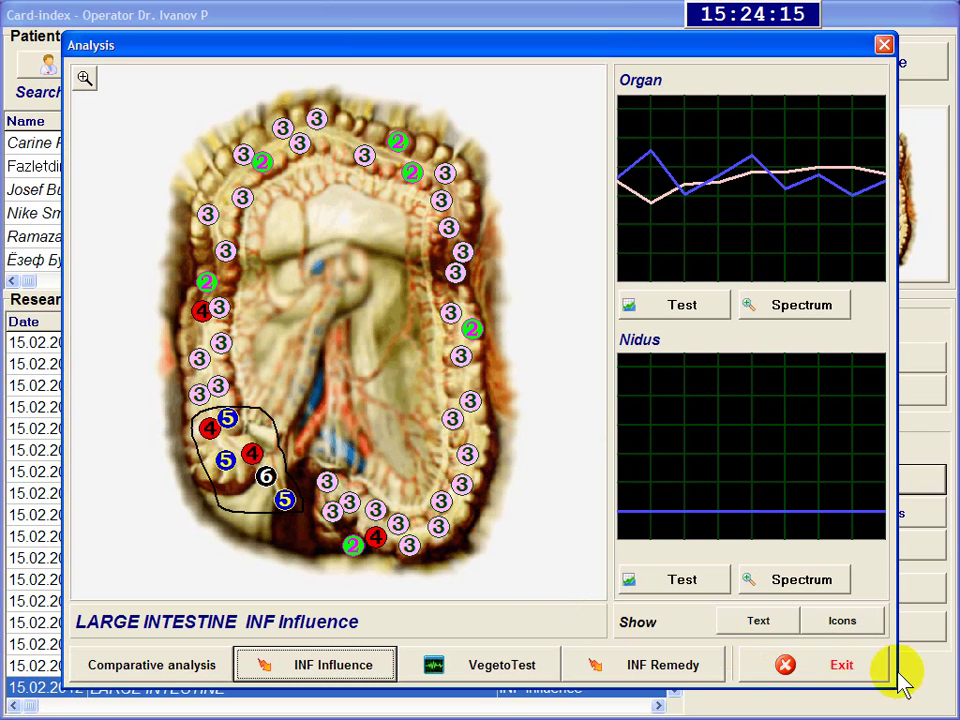
Step: Close the large intestine analysis and look back through the earlier researches to SECTION OF SKIN # MC
{"action": "left_click", "coordinate": [797, 664]}
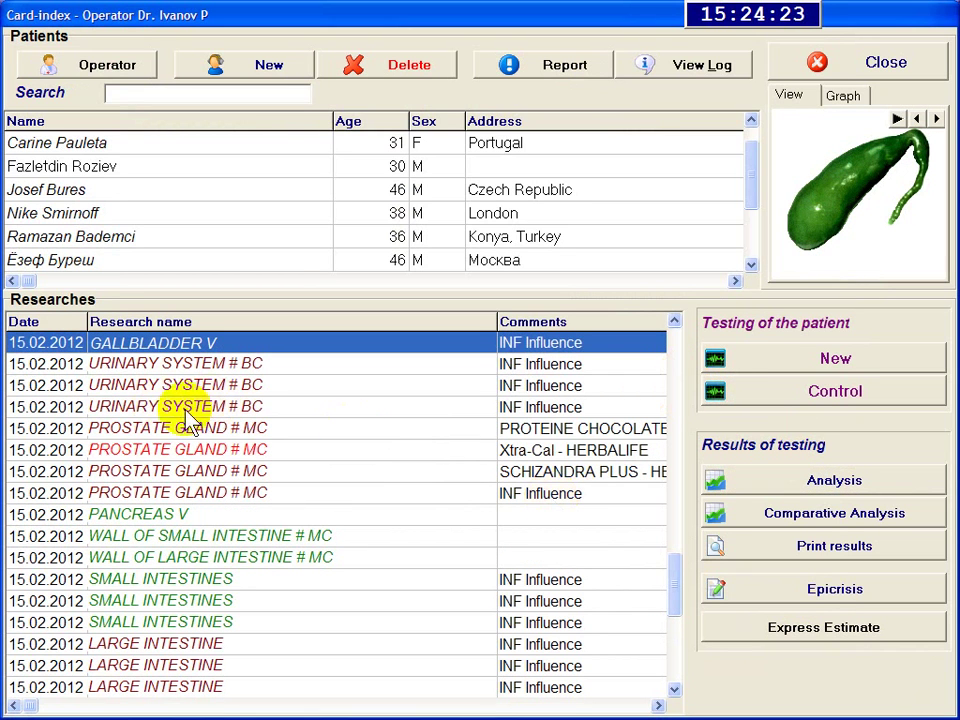
{"action": "left_click", "coordinate": [538, 385]}
{"action": "left_click", "coordinate": [675, 423]}
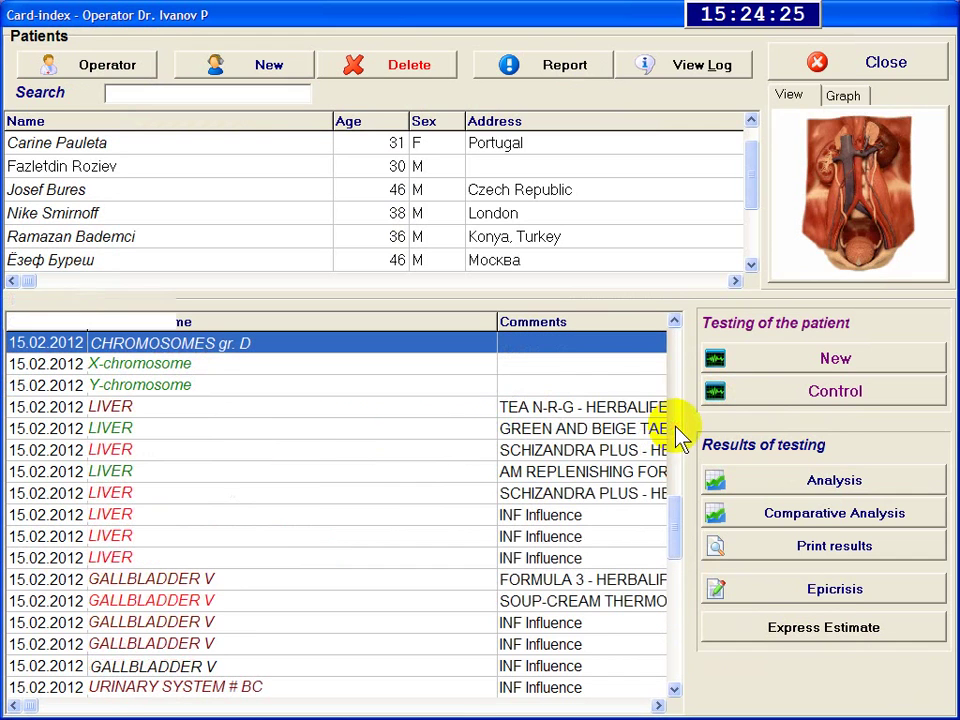
{"action": "left_click", "coordinate": [675, 322]}
{"action": "left_click", "coordinate": [675, 322]}
{"action": "left_click", "coordinate": [675, 322]}
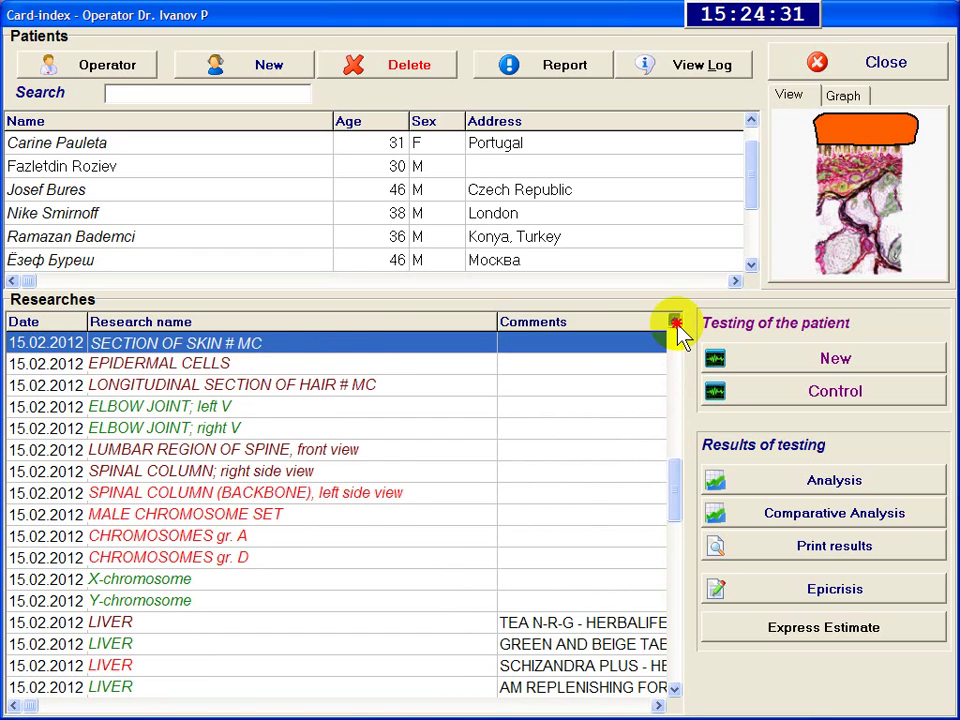
{"action": "left_click", "coordinate": [675, 322]}
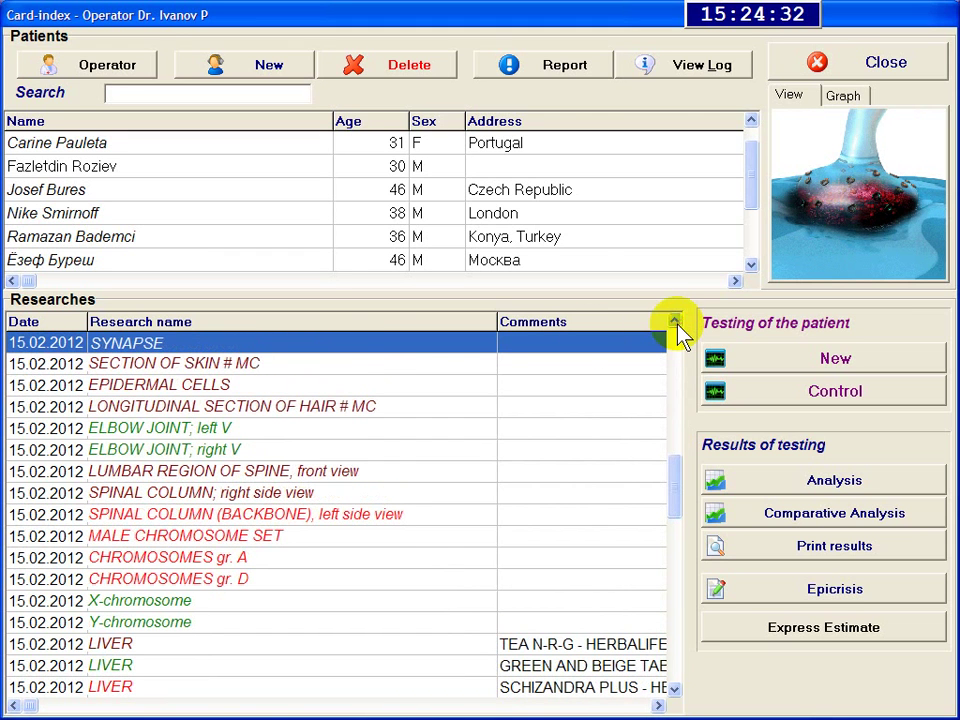
{"action": "left_click", "coordinate": [297, 368]}
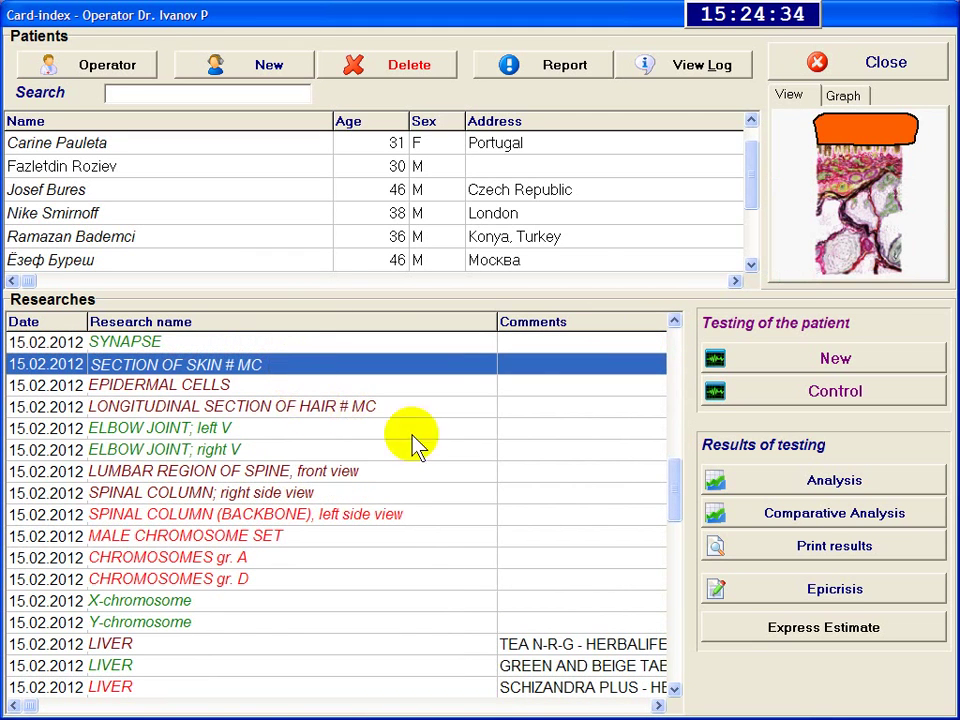
Step: Find the research SPINAL NERVES; from the right and open its analysis
{"action": "left_click", "coordinate": [675, 322]}
{"action": "left_click", "coordinate": [675, 322]}
{"action": "left_click", "coordinate": [675, 322]}
{"action": "left_click", "coordinate": [675, 322]}
{"action": "left_click", "coordinate": [675, 322]}
{"action": "left_click", "coordinate": [675, 322]}
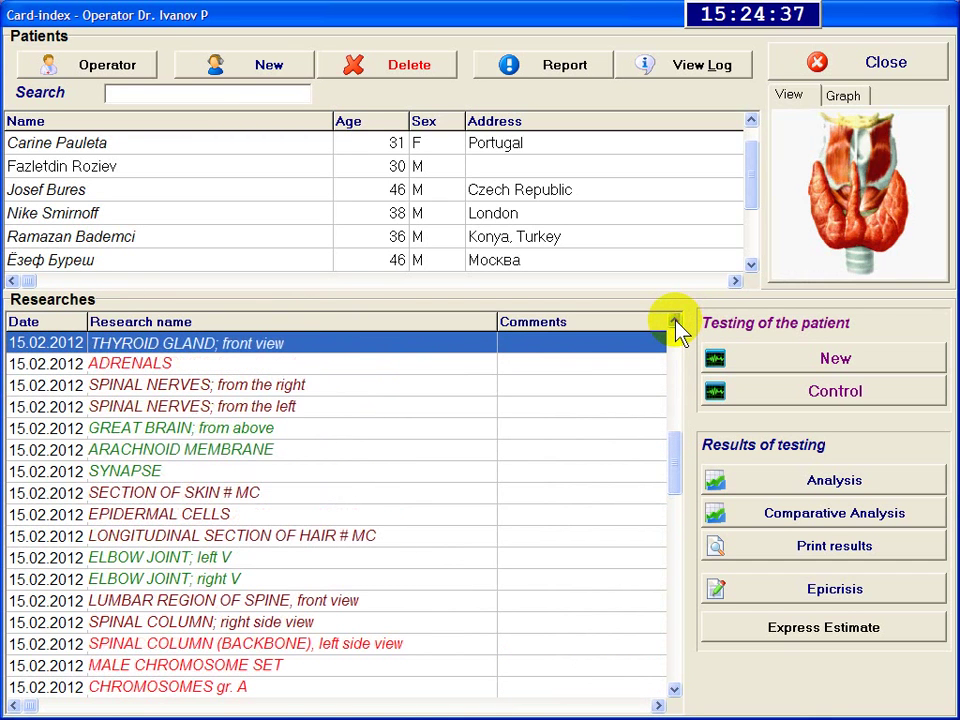
{"action": "left_click", "coordinate": [330, 388]}
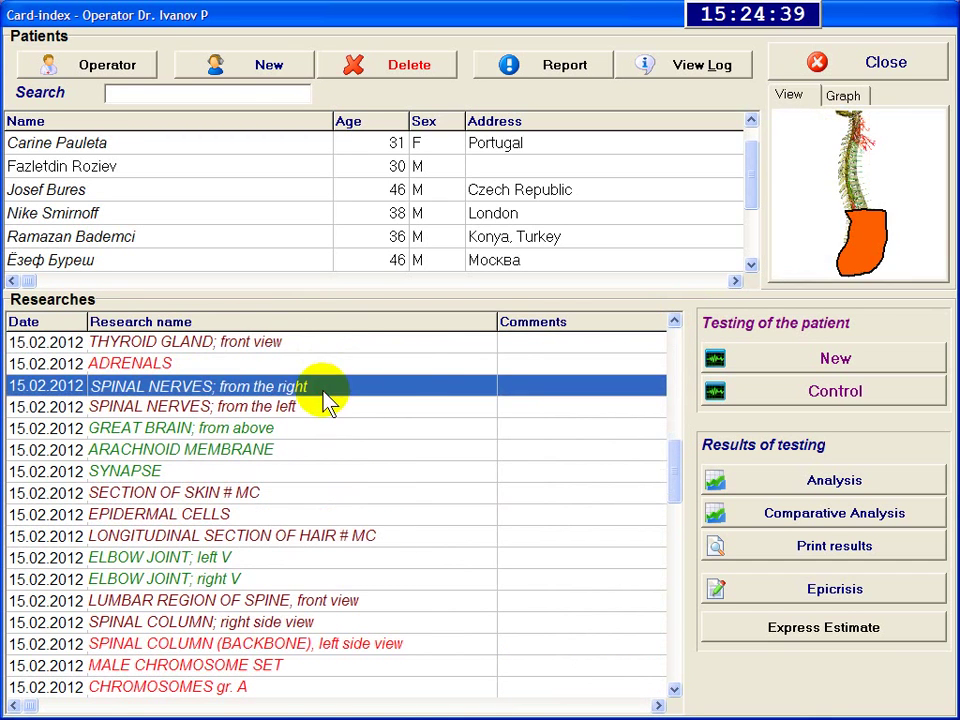
{"action": "left_click", "coordinate": [834, 480]}
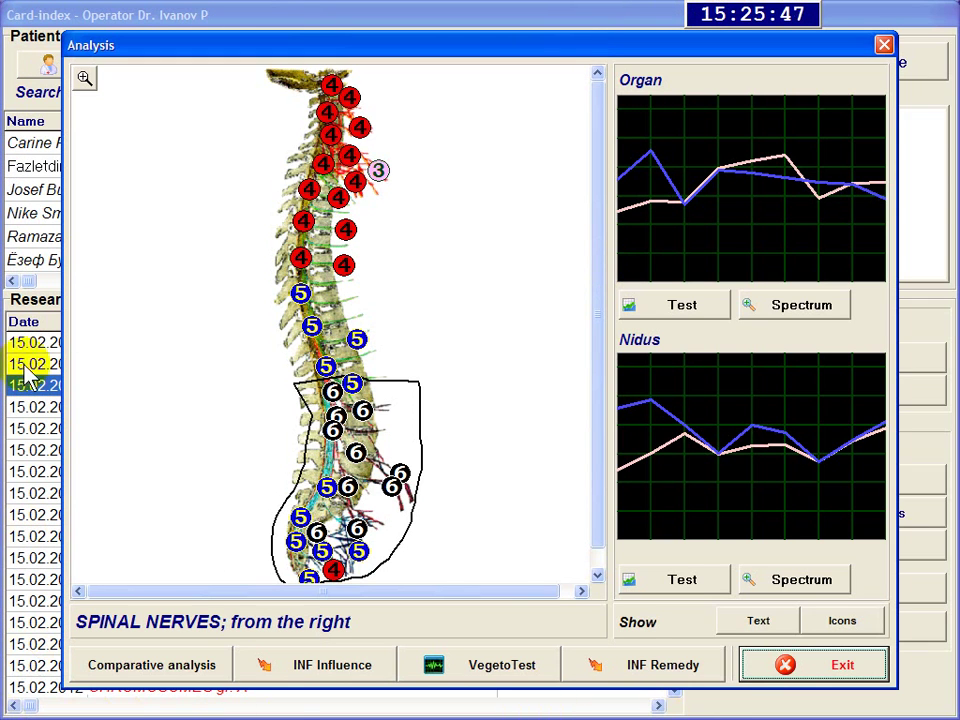
Step: Run INF Influence on SPINAL NERVES; from the right twice, moving the zone of influence to the lumbar region for the second evaluation
{"action": "left_click", "coordinate": [366, 670]}
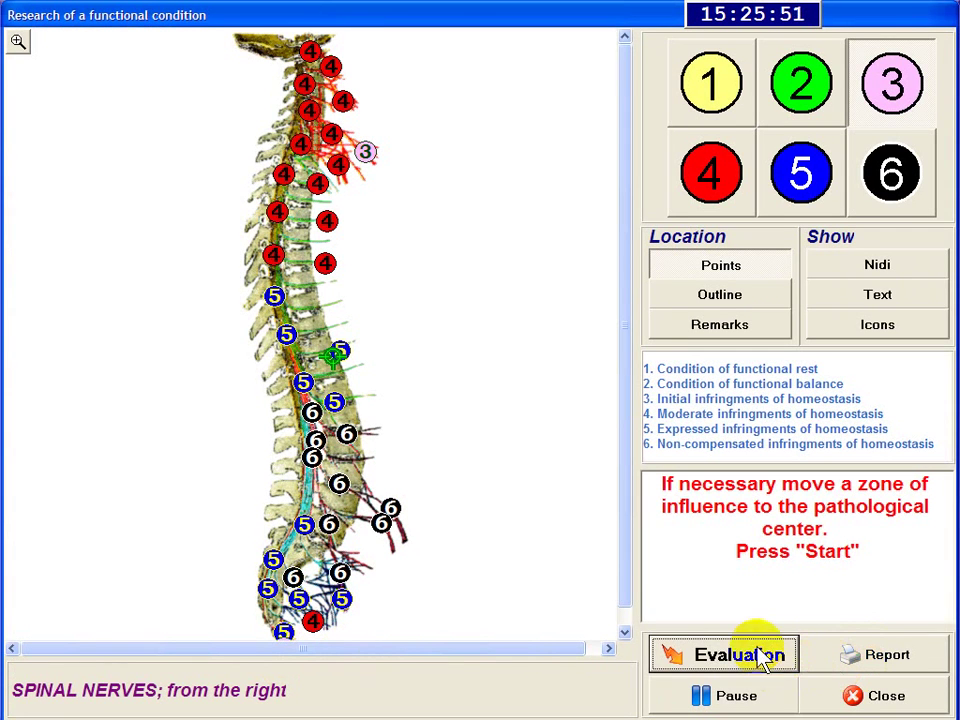
{"action": "left_click", "coordinate": [760, 655]}
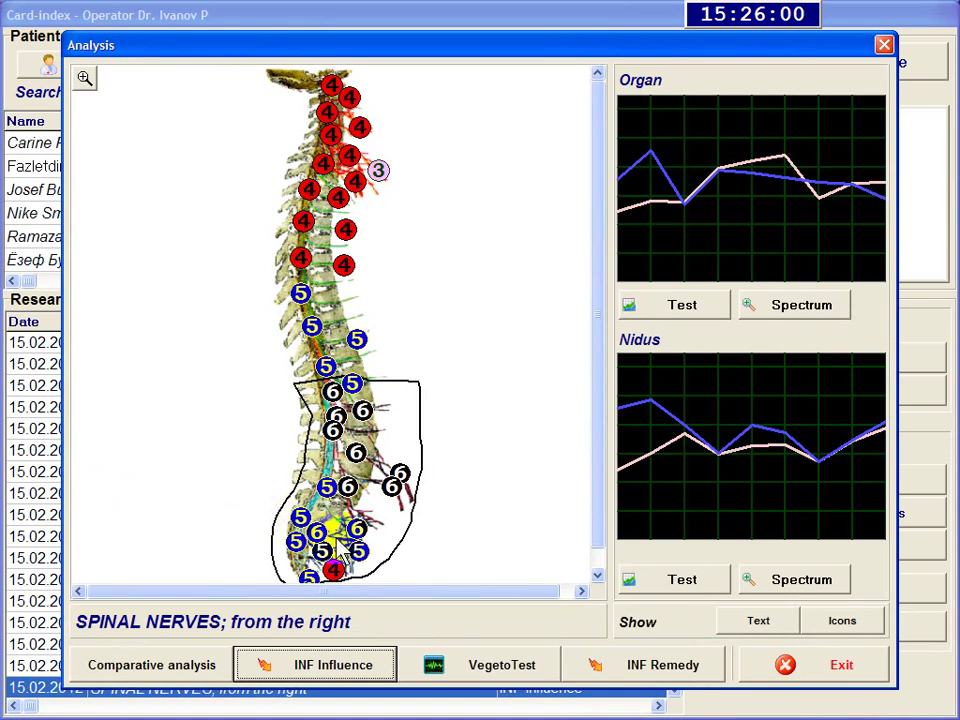
{"action": "left_click", "coordinate": [322, 676]}
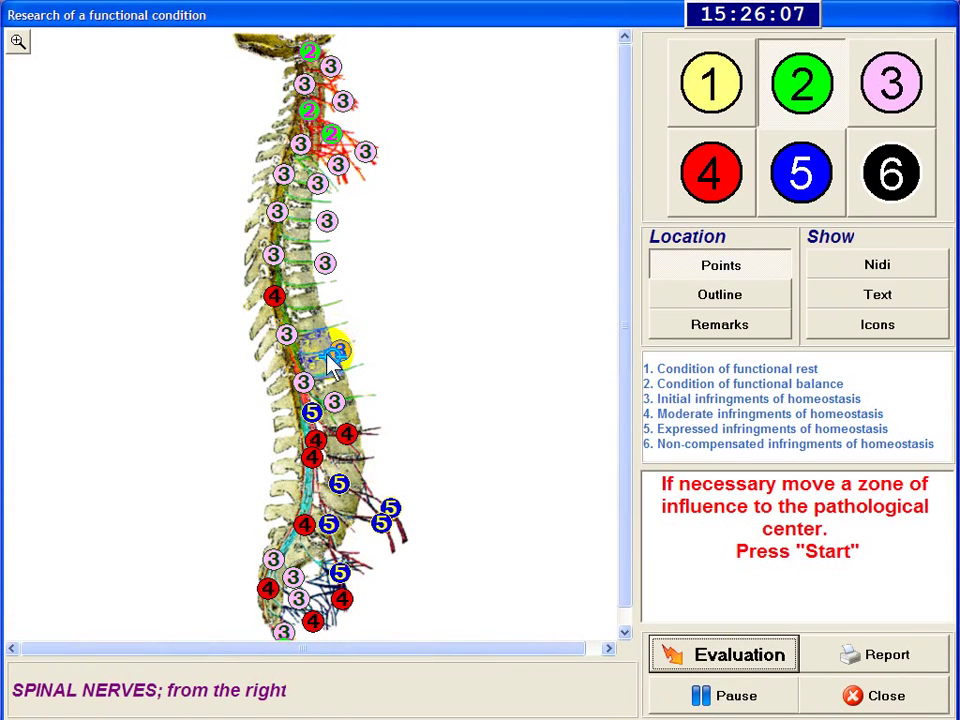
{"action": "mouse_move", "coordinate": [330, 425]}
{"action": "left_mouse_down"}
{"action": "mouse_move", "coordinate": [310, 520]}
{"action": "mouse_move", "coordinate": [315, 455]}
{"action": "mouse_move", "coordinate": [320, 485]}
{"action": "left_mouse_up"}
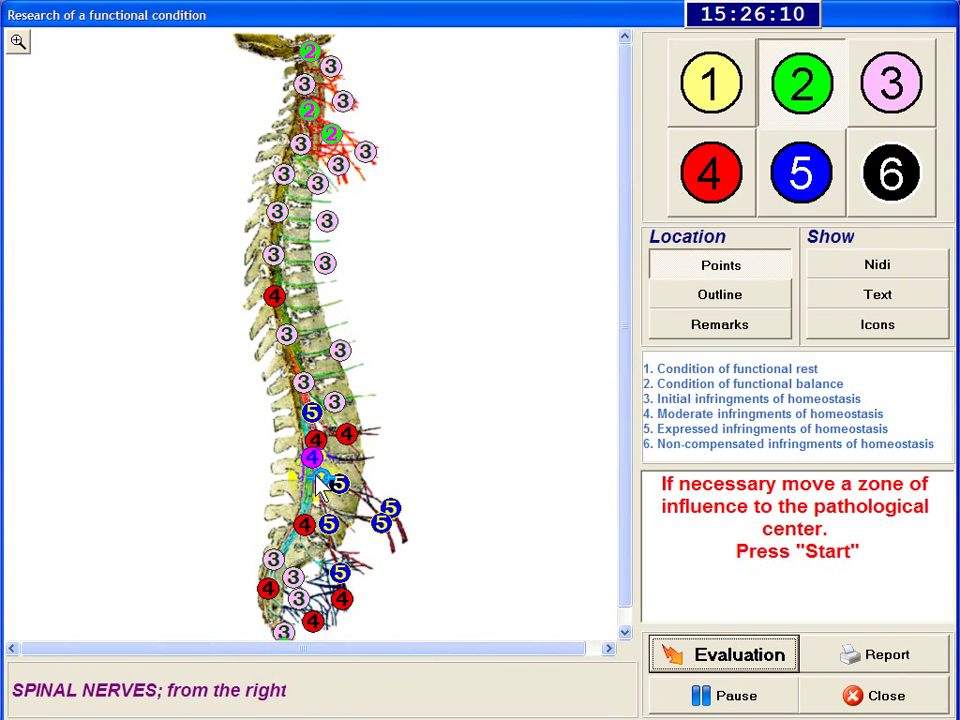
{"action": "left_click", "coordinate": [736, 666]}
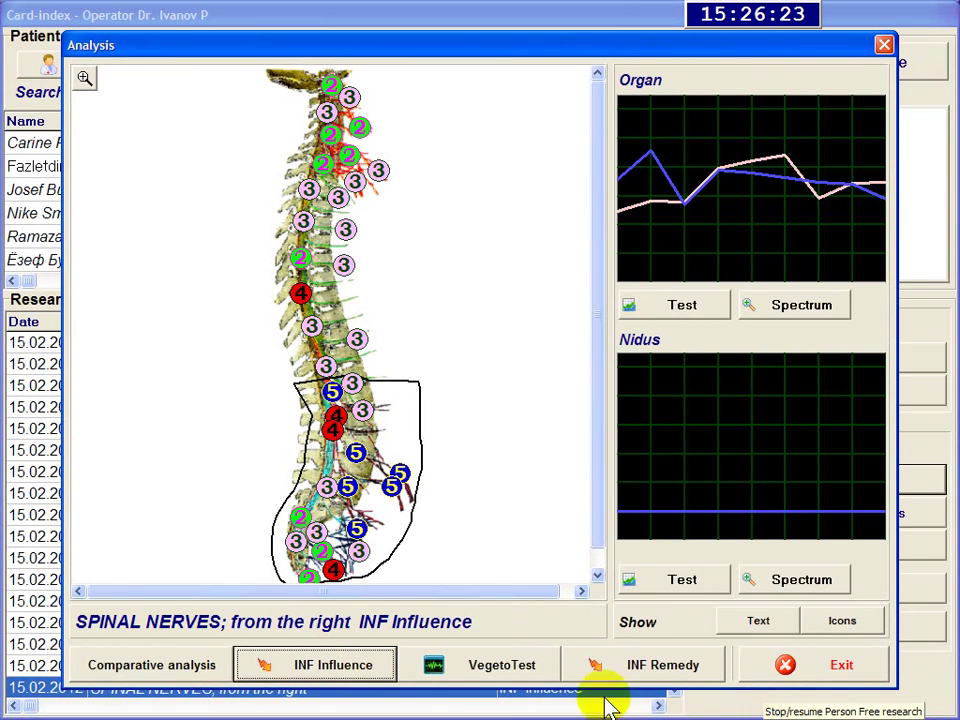
Step: Run INF Influence on the right spinal nerves two more times with the zone of influence moved to the lower lumbar nerves
{"action": "left_click", "coordinate": [333, 665]}
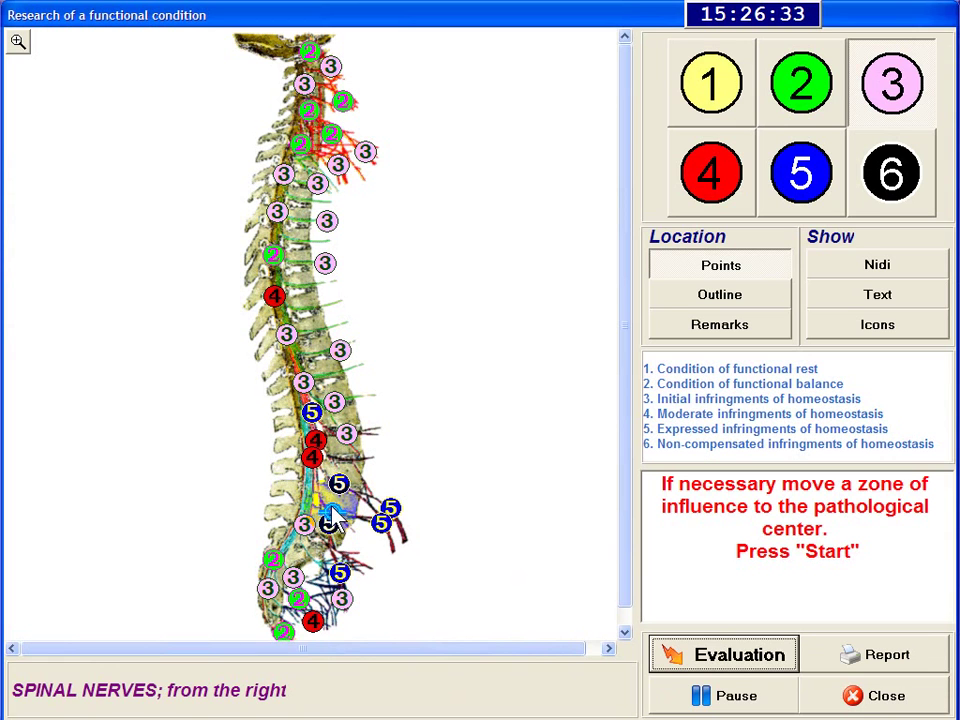
{"action": "left_click", "coordinate": [712, 664]}
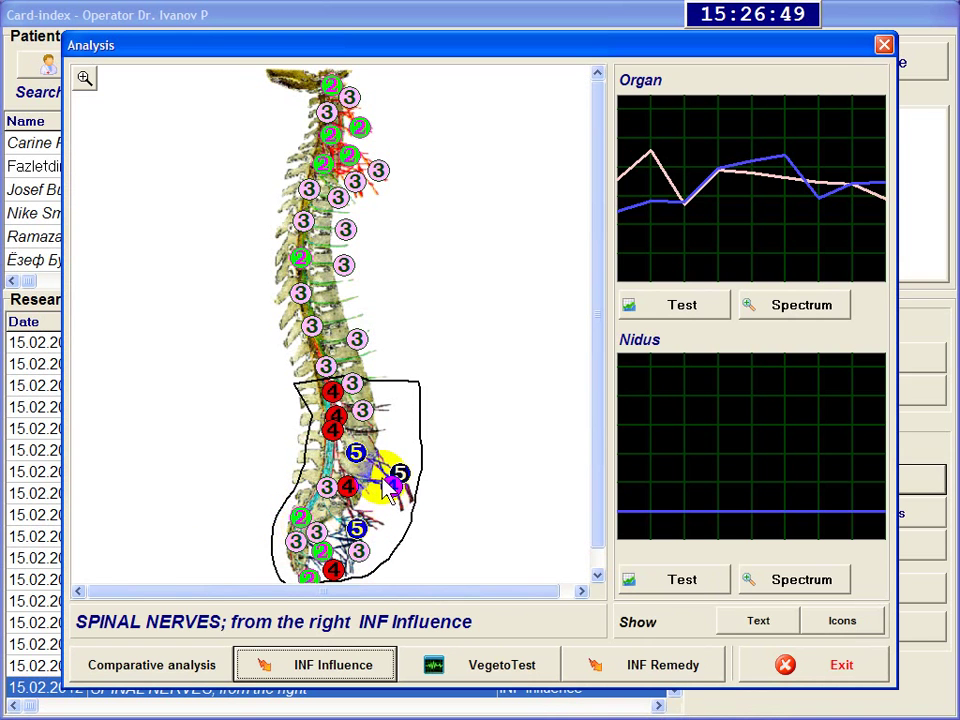
{"action": "left_click", "coordinate": [307, 649]}
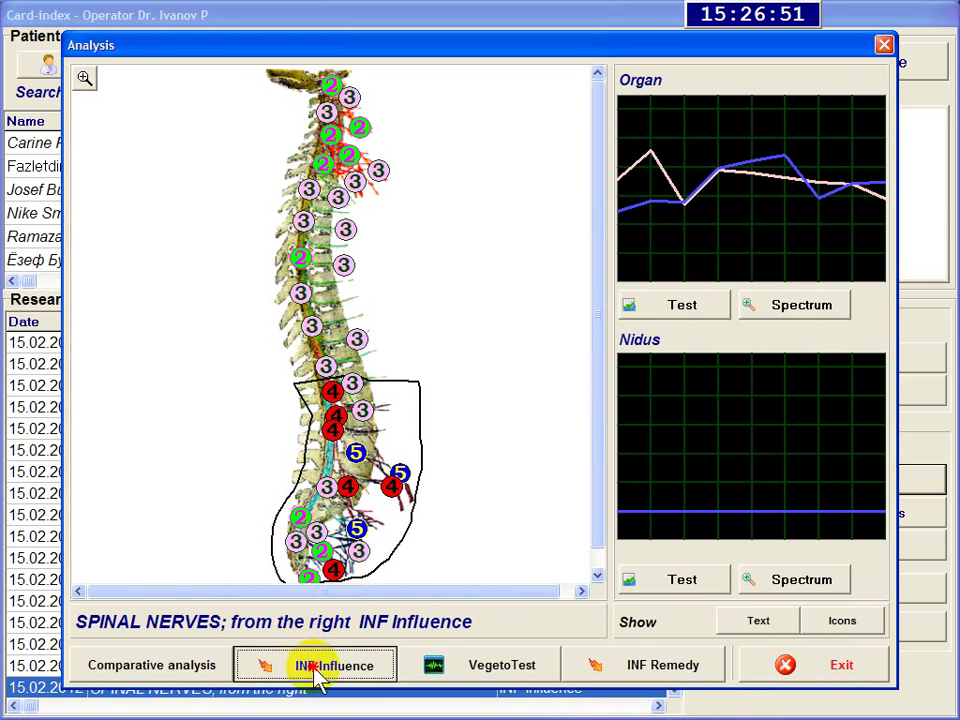
{"action": "mouse_move", "coordinate": [318, 676]}
{"action": "left_mouse_down"}
{"action": "mouse_move", "coordinate": [308, 670]}
{"action": "mouse_move", "coordinate": [364, 400]}
{"action": "mouse_move", "coordinate": [340, 355]}
{"action": "mouse_move", "coordinate": [313, 407]}
{"action": "mouse_move", "coordinate": [319, 514]}
{"action": "left_mouse_up"}
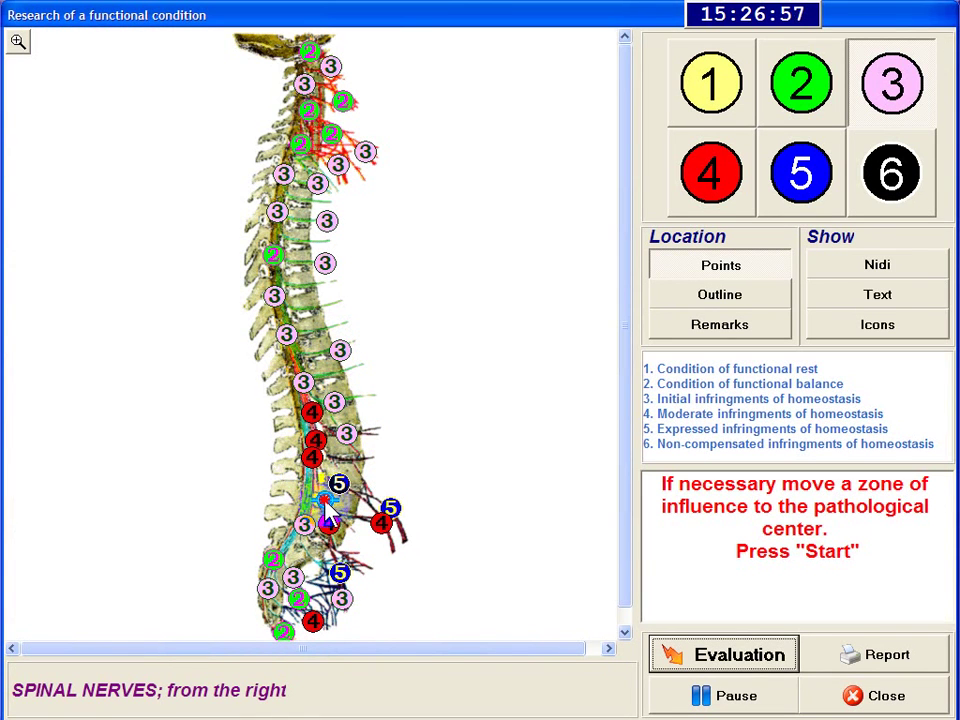
{"action": "left_click", "coordinate": [727, 660]}
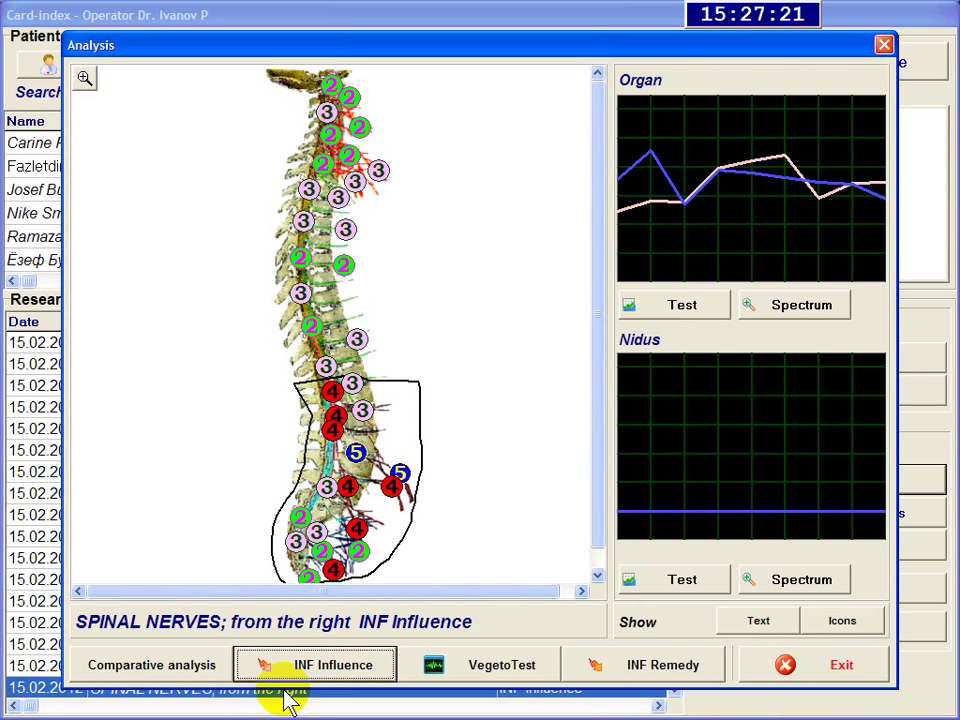
Step: Close the right spinal nerves analysis and open the analysis of SPINAL NERVES; from the left
{"action": "left_click", "coordinate": [863, 660]}
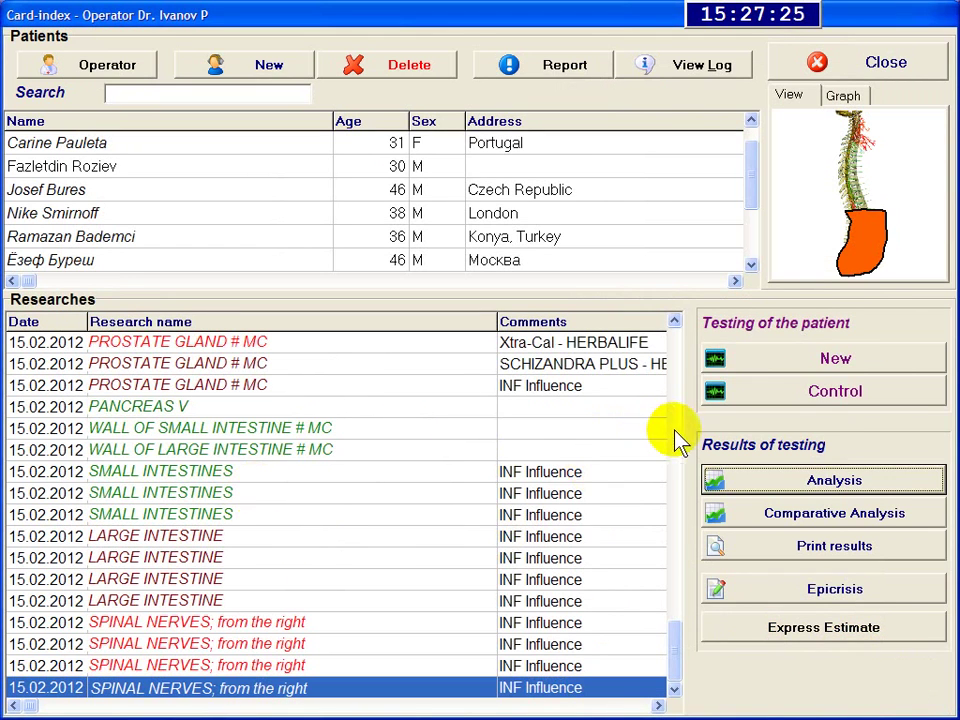
{"action": "key", "text": "Page_Up"}
{"action": "left_click", "coordinate": [677, 430]}
{"action": "left_click", "coordinate": [677, 430]}
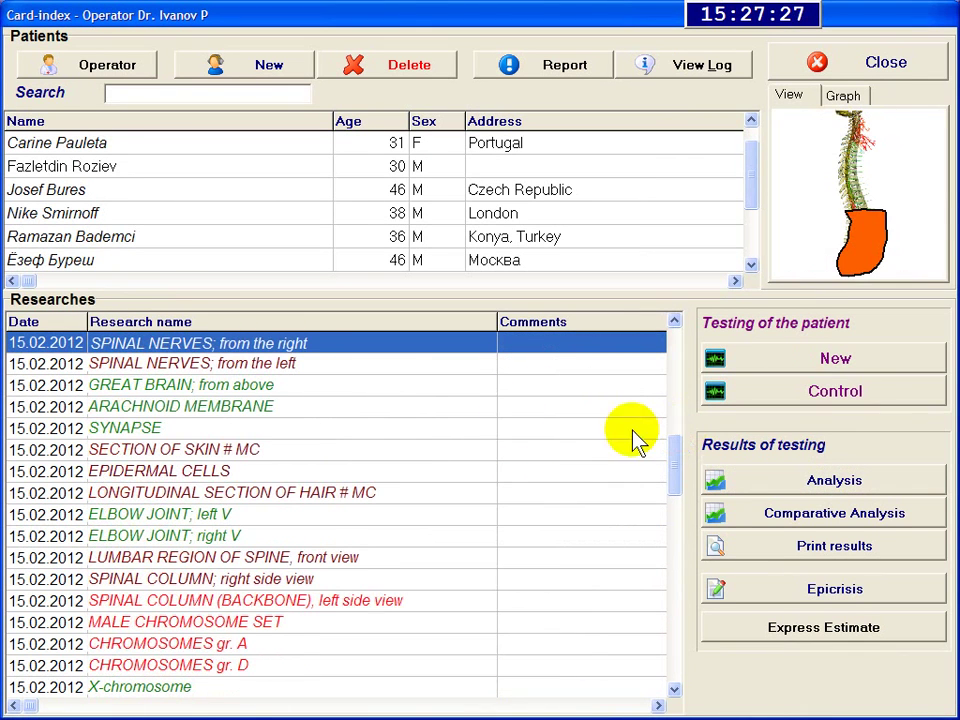
{"action": "left_click", "coordinate": [376, 364]}
{"action": "left_click", "coordinate": [843, 206]}
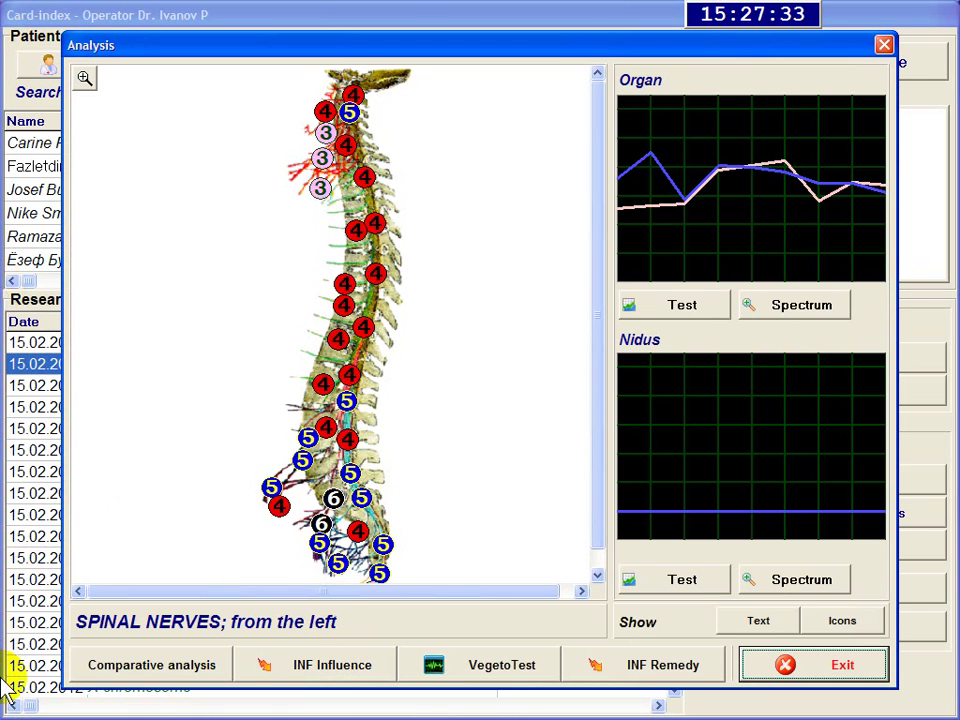
Step: Run INF Influence on SPINAL NERVES; from the left with the zone of influence moved to the sacral nerves rated 6
{"action": "left_click", "coordinate": [330, 671]}
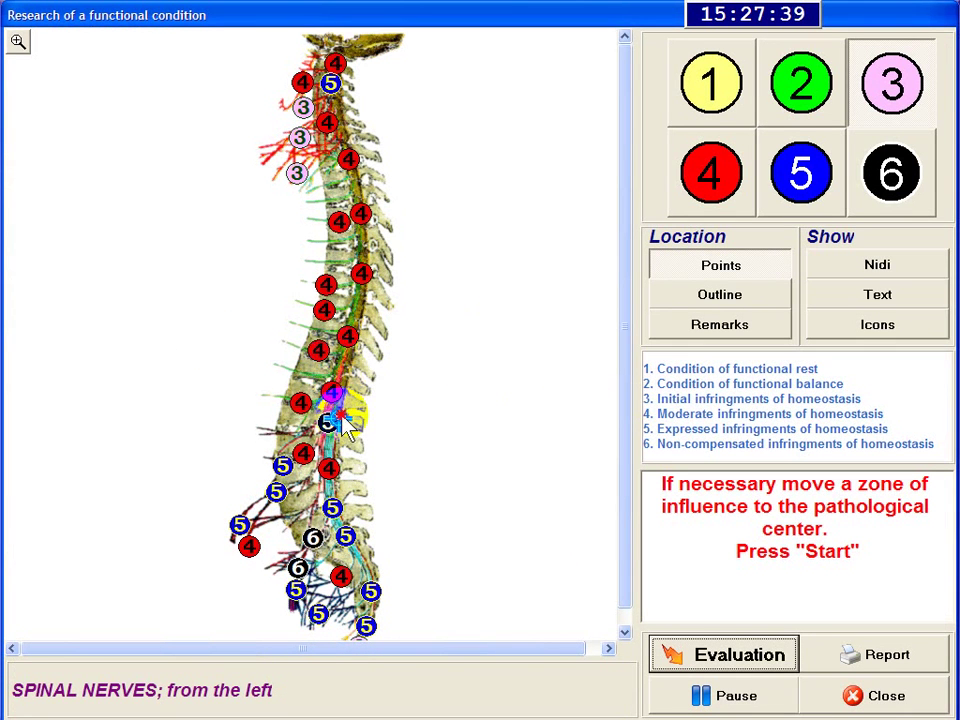
{"action": "left_click", "coordinate": [316, 557]}
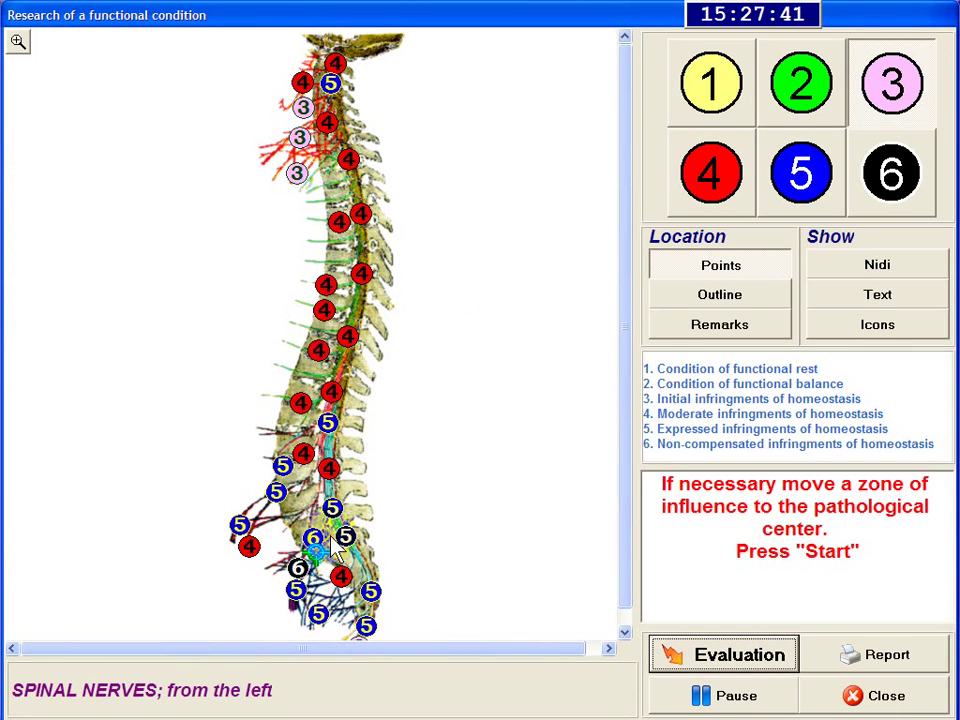
{"action": "left_click", "coordinate": [728, 668]}
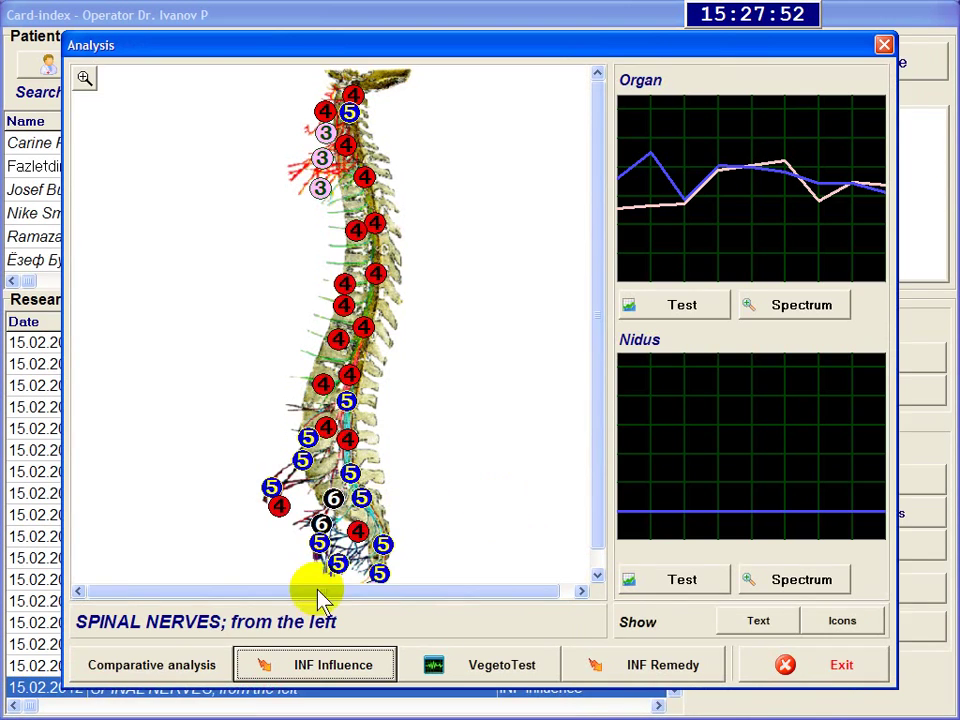
Step: Repeat INF Influence on the left spinal nerves, moving the zone of influence from the mid-spine down to the sacral region, and close the research
{"action": "left_click", "coordinate": [330, 664]}
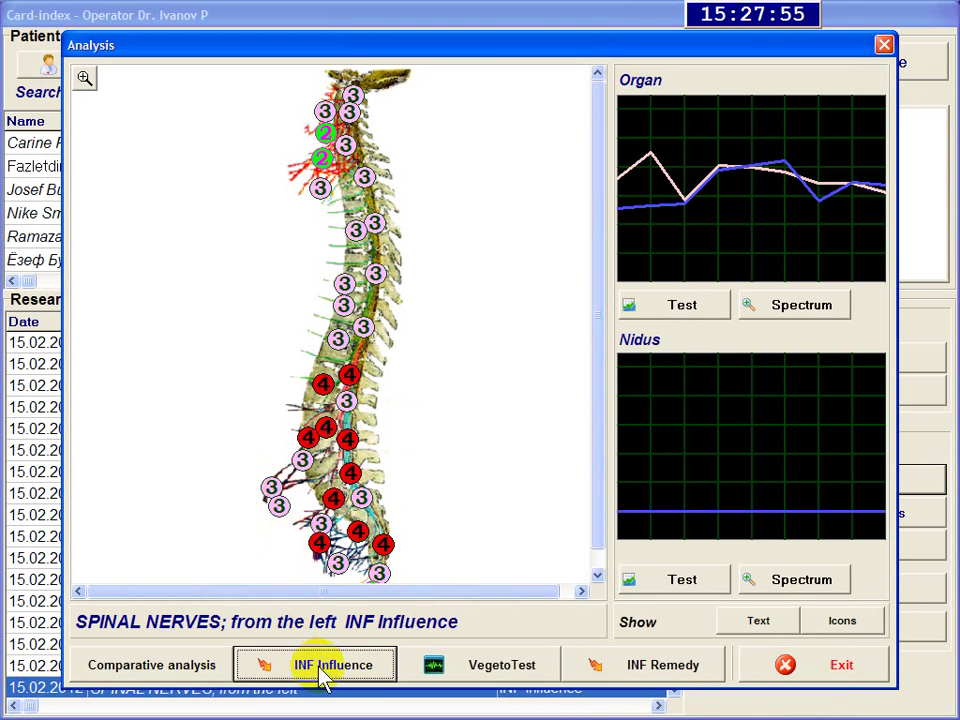
{"action": "left_click", "coordinate": [330, 666]}
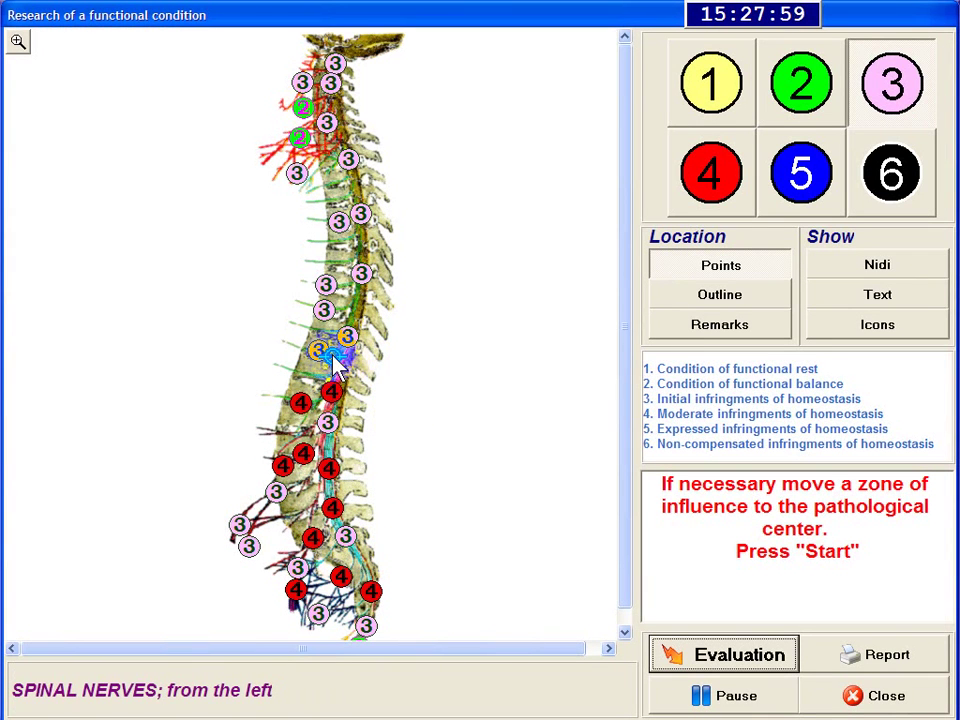
{"action": "left_click_drag", "start_coordinate": [333, 366], "coordinate": [334, 572]}
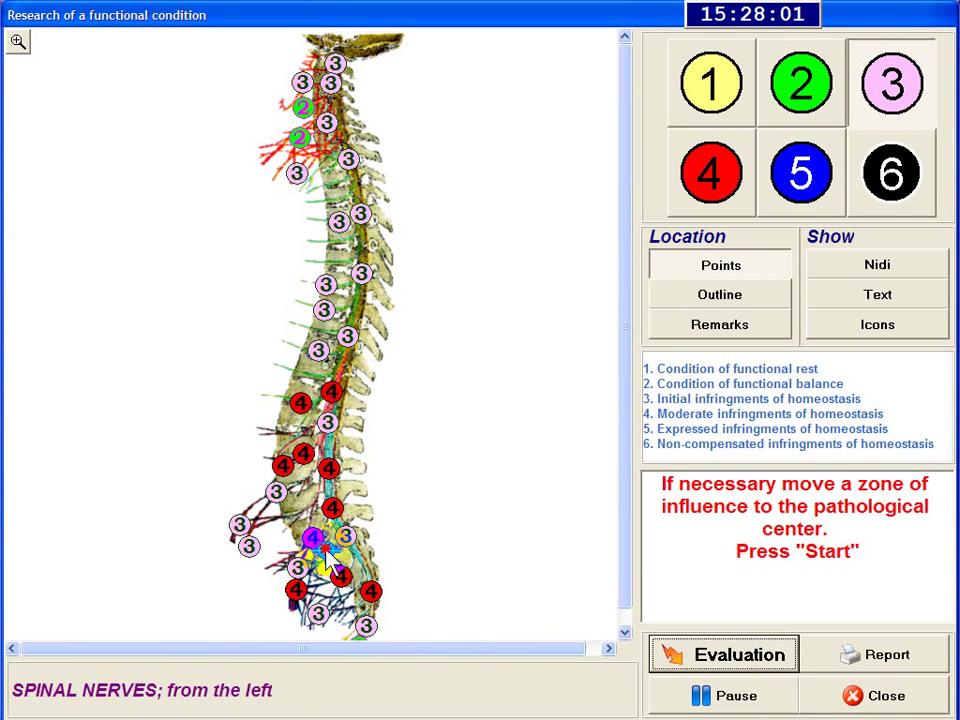
{"action": "left_click", "coordinate": [728, 656]}
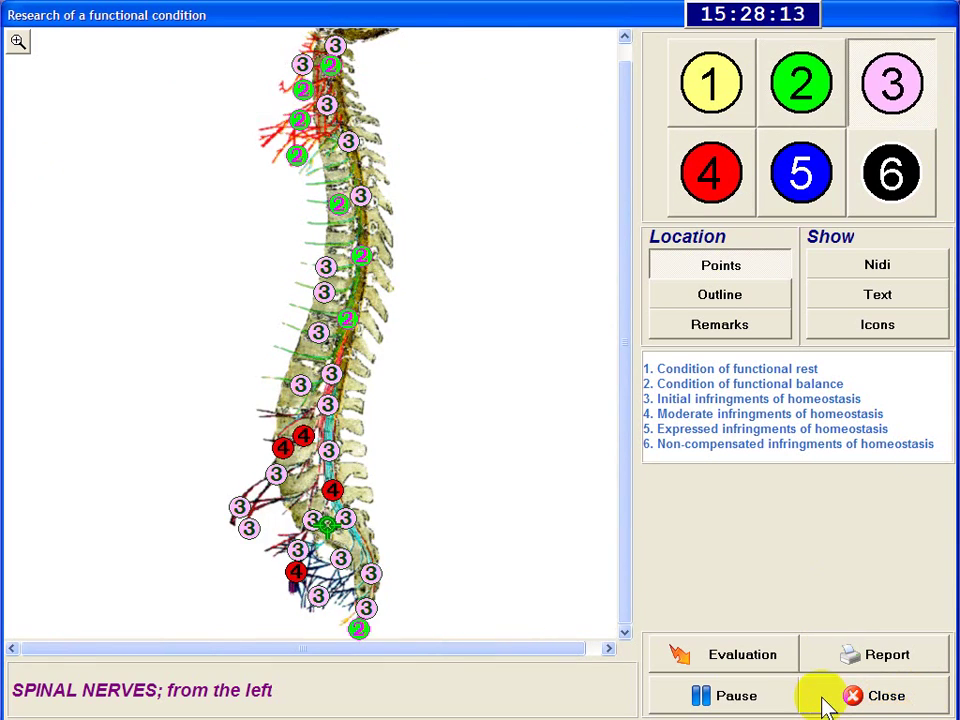
{"action": "left_click", "coordinate": [825, 703]}
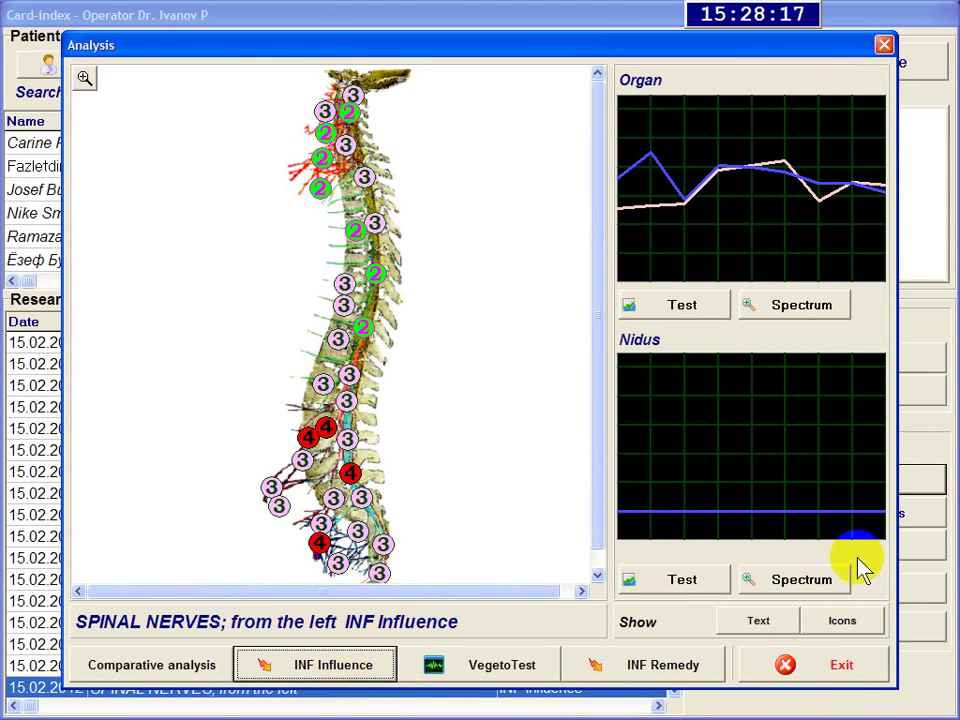
Step: Exit the left spinal nerves analysis, close the patient card-index and quit the program
{"action": "left_click", "coordinate": [843, 665]}
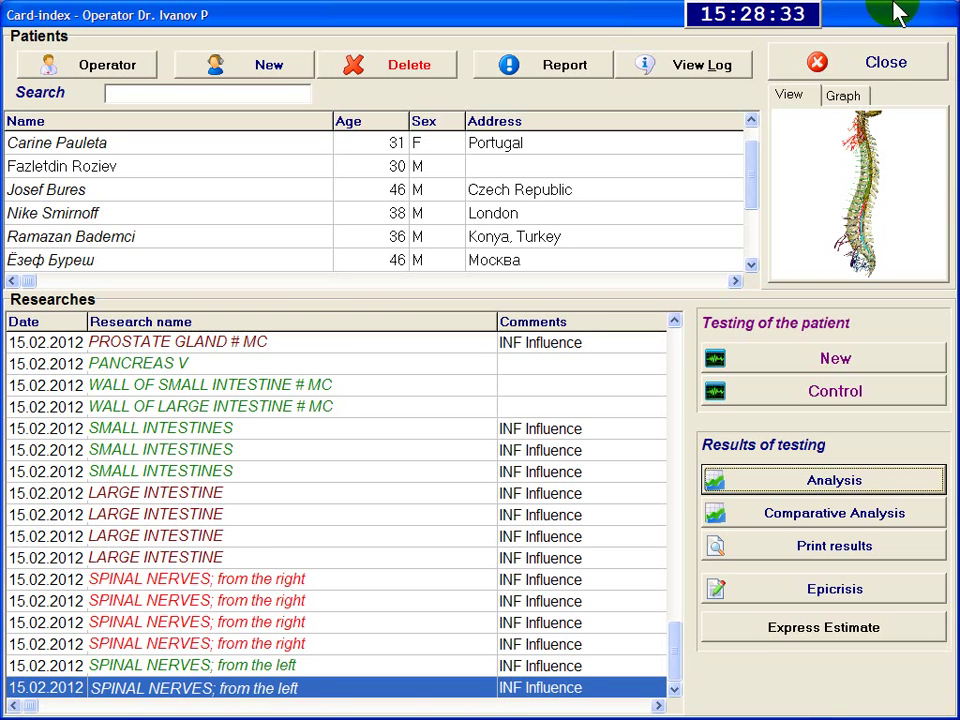
{"action": "left_click", "coordinate": [880, 70]}
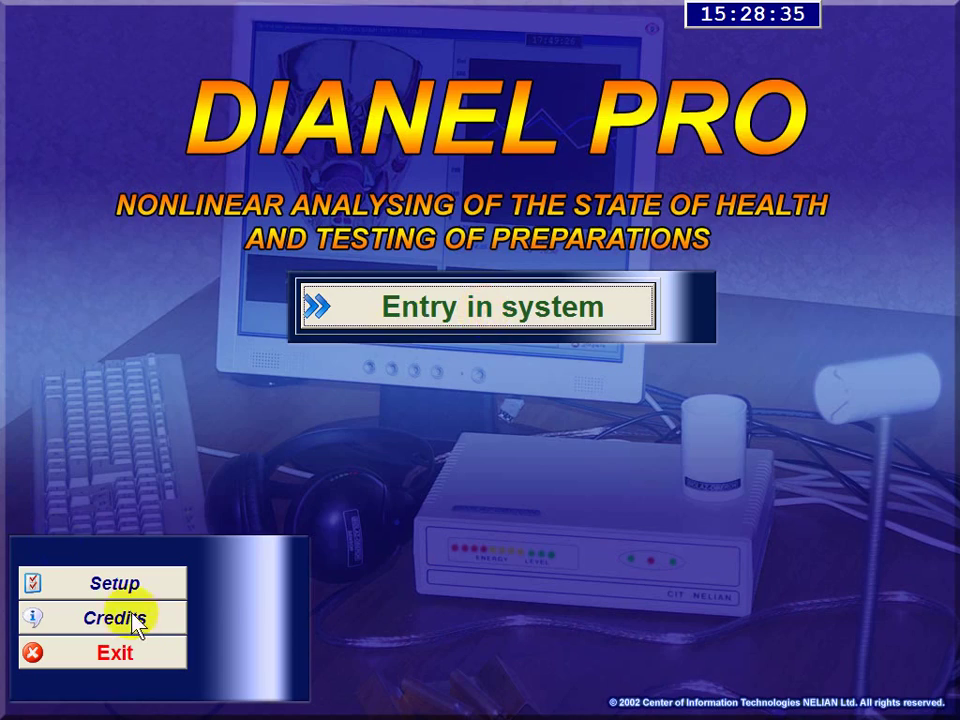
{"action": "left_click", "coordinate": [125, 653]}
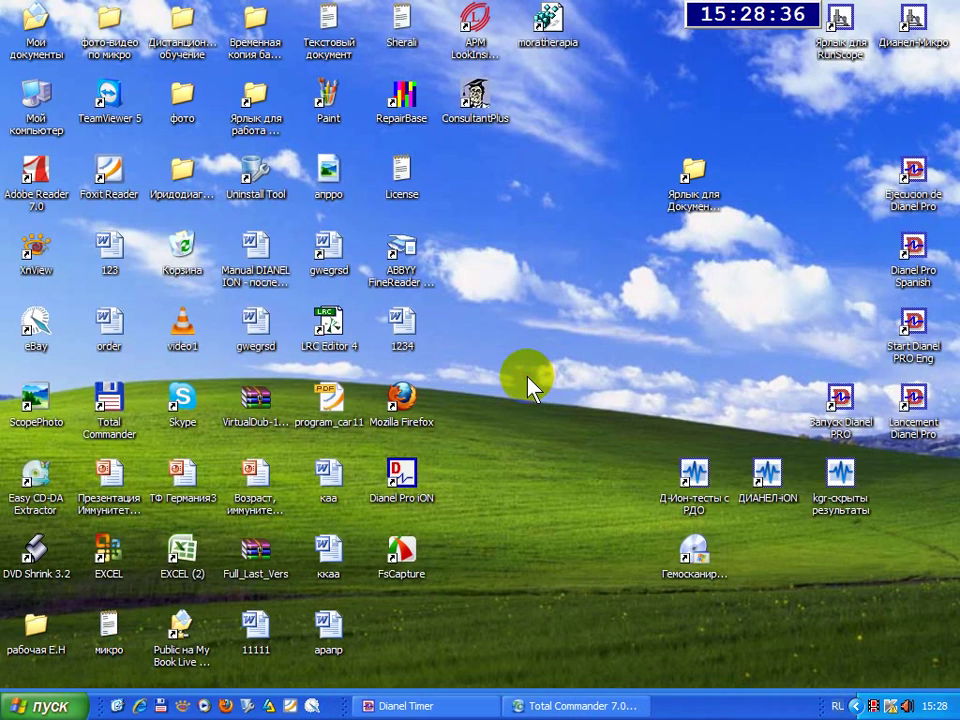